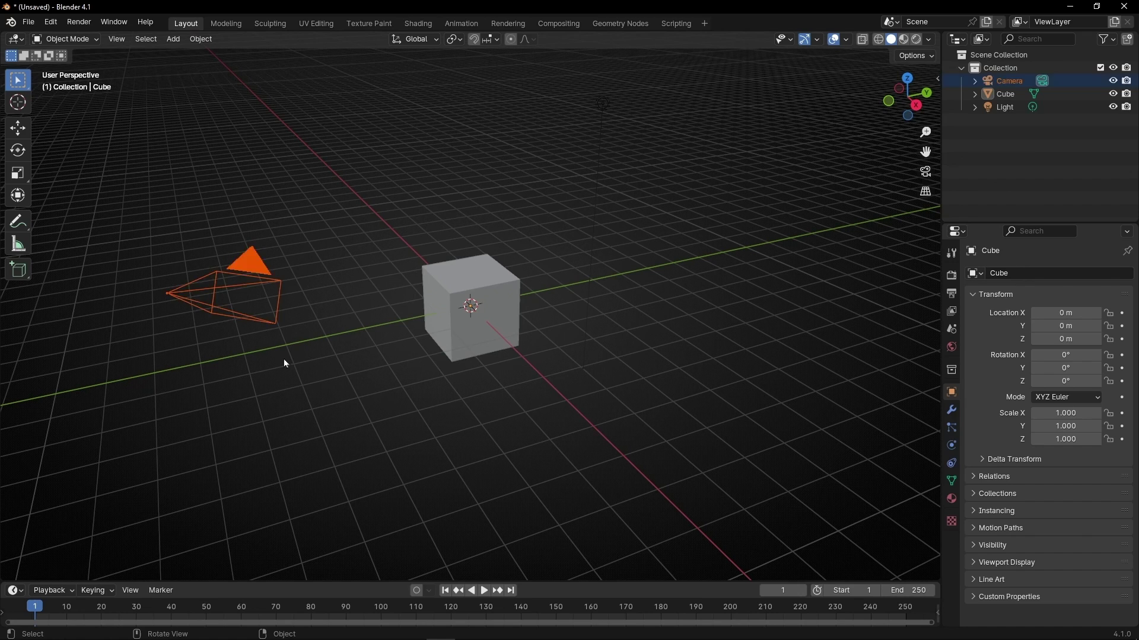
# Step: Delete the default camera so only the cube remains in the scene
pyautogui.press('Delete')
pyautogui.press('Delete')
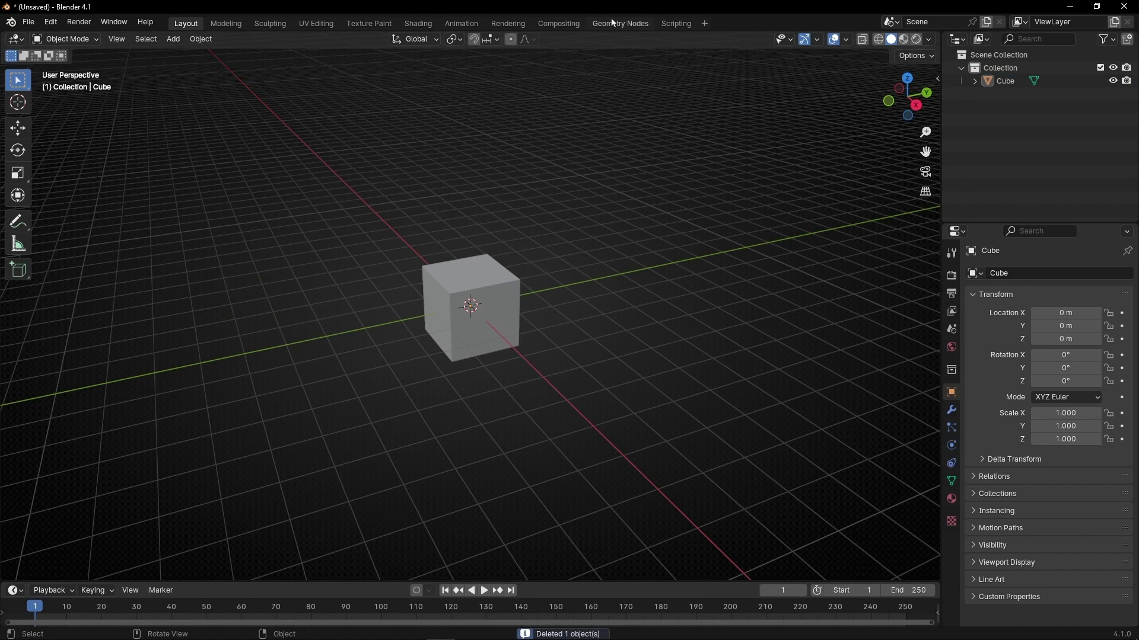
# Step: Switch to the Geometry Nodes workspace, enlarge the viewport and node editor, and create a new node tree for the cube
pyautogui.click(620, 23)
pyautogui.moveTo(939, 111); pyautogui.dragTo(1137, 144)
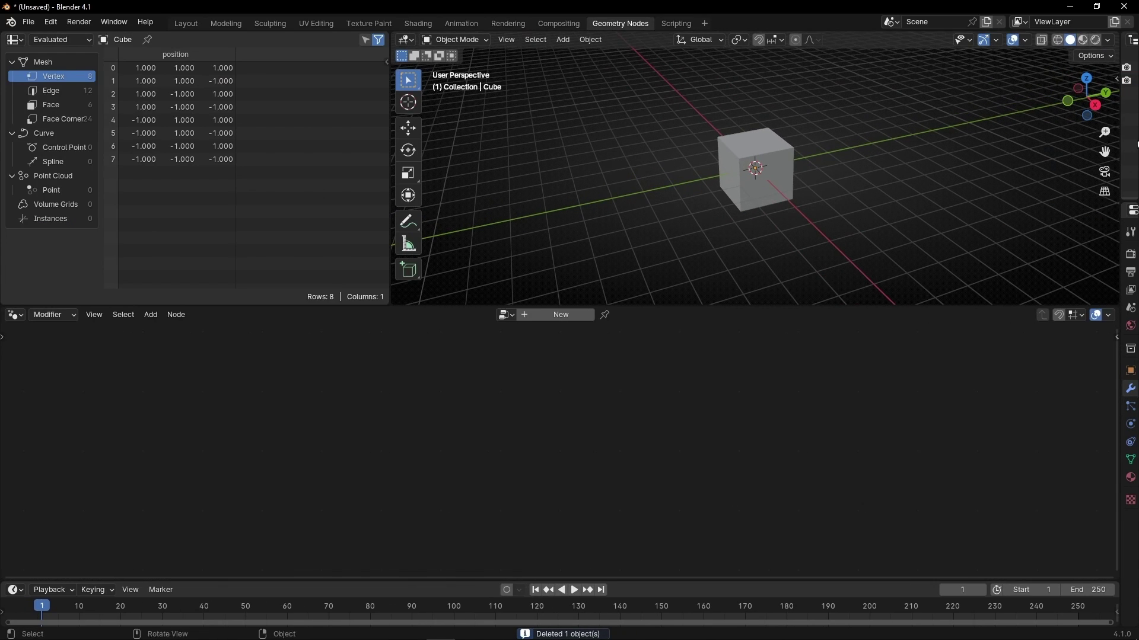
pyautogui.moveTo(390, 120); pyautogui.dragTo(106, 120)
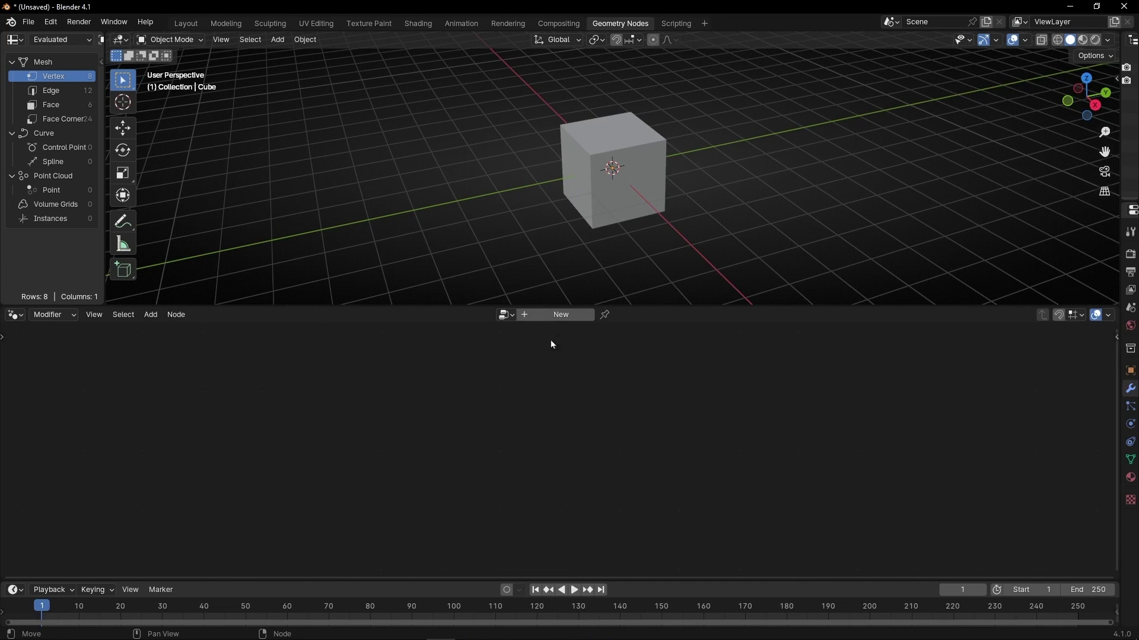
pyautogui.click(568, 317)
pyautogui.scroll(3, 559, 431)
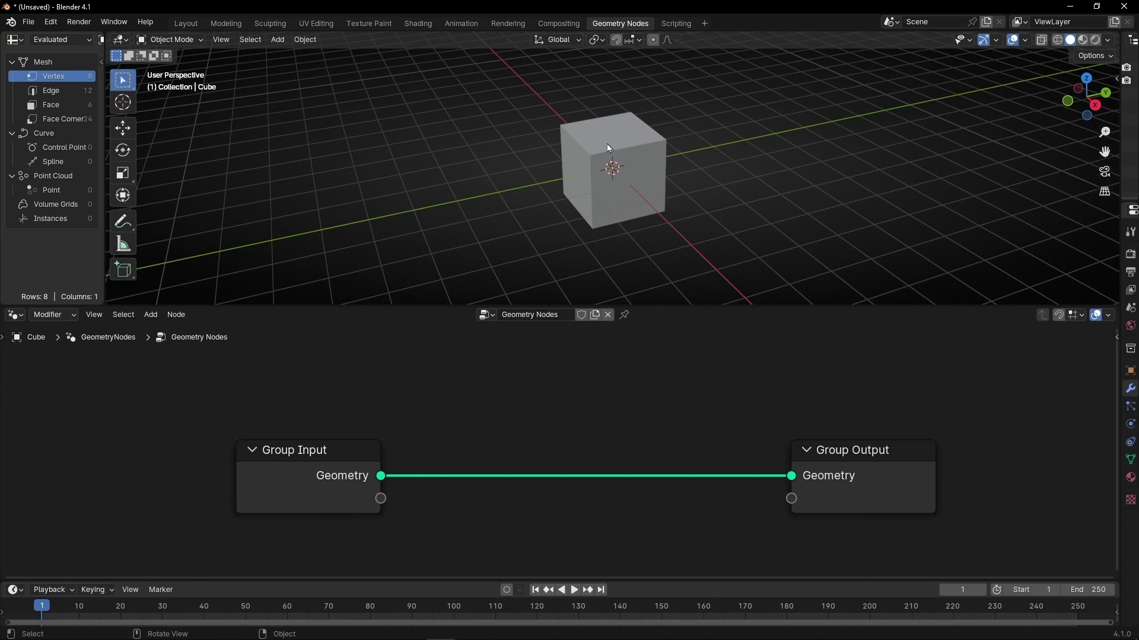
# Step: Add a Duplicate Elements node onto the Group Input–Group Output link
pyautogui.hotkey('shift', 'a')
pyautogui.write('dupli')
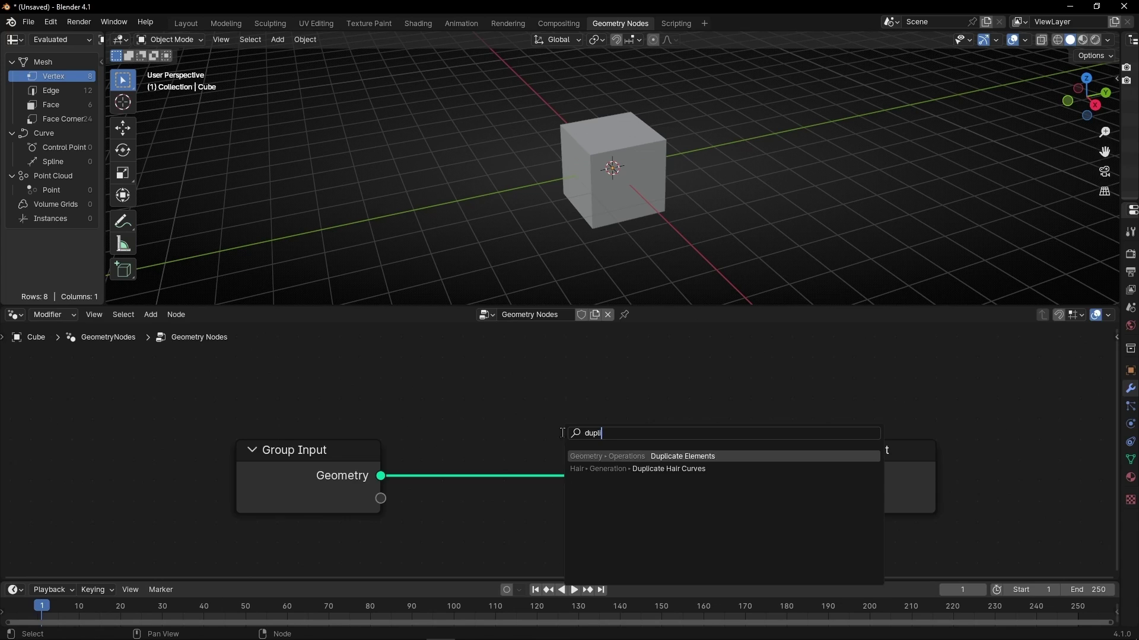
pyautogui.press('Return')
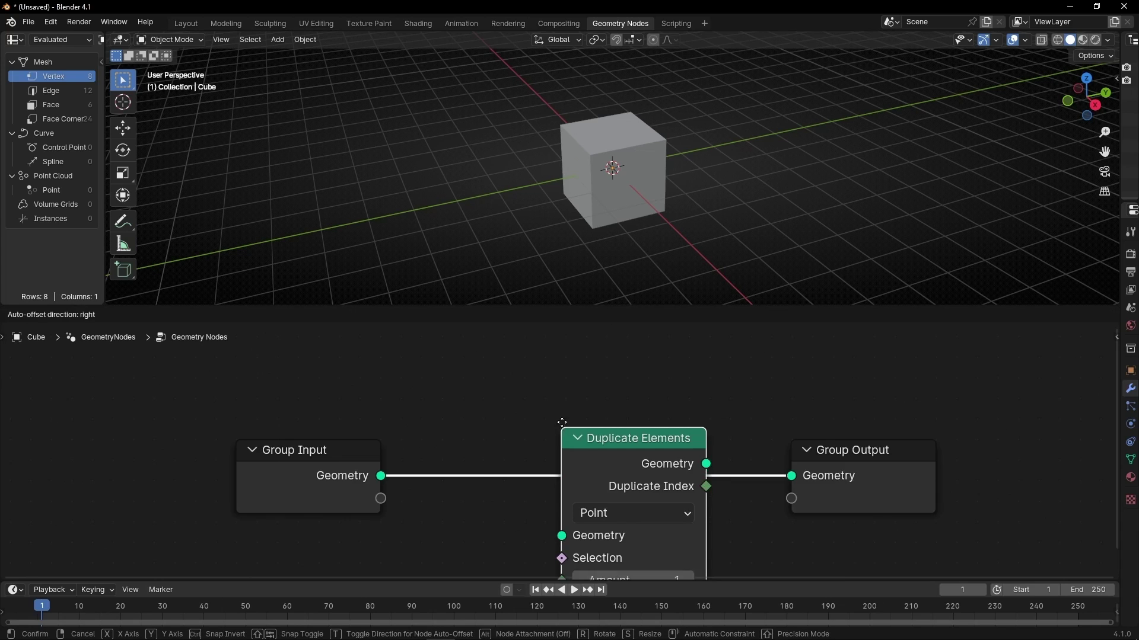
pyautogui.click(627, 474)
# Step: Reposition the Group Input and Duplicate Elements nodes while inspecting the duplicated points
pyautogui.scroll(2, 625, 470)
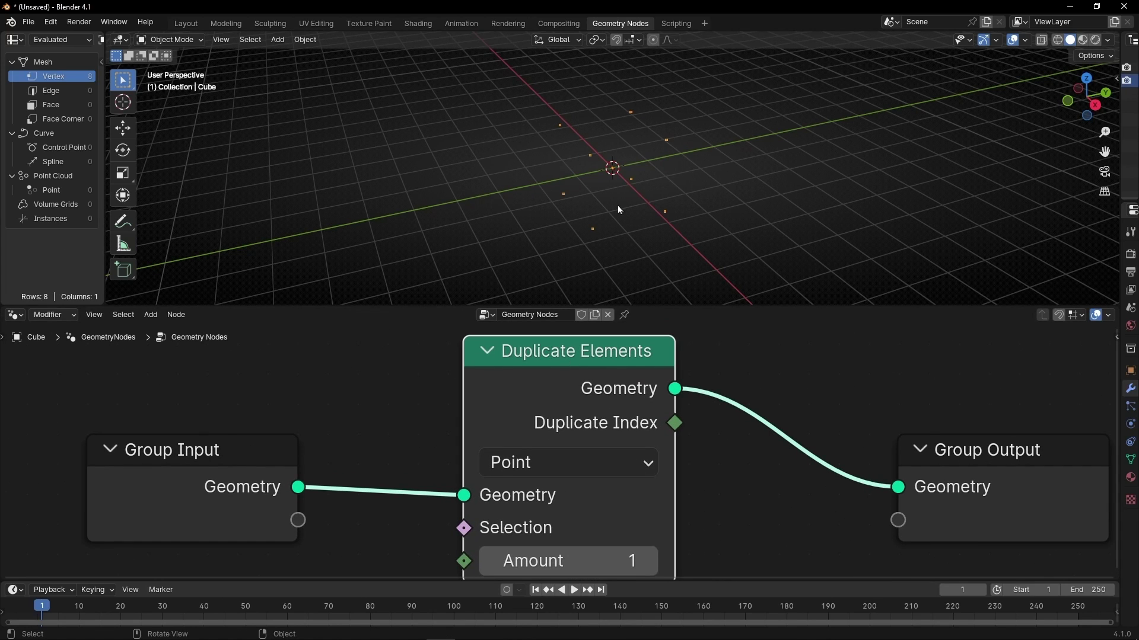
pyautogui.scroll(3, 618, 205)
pyautogui.moveTo(617, 205); pyautogui.dragTo(593, 195, button='middle')
pyautogui.moveTo(293, 469); pyautogui.dragTo(317, 432)
pyautogui.scroll(-1, 317, 431)
pyautogui.moveTo(590, 204); pyautogui.dragTo(522, 208, button='middle')
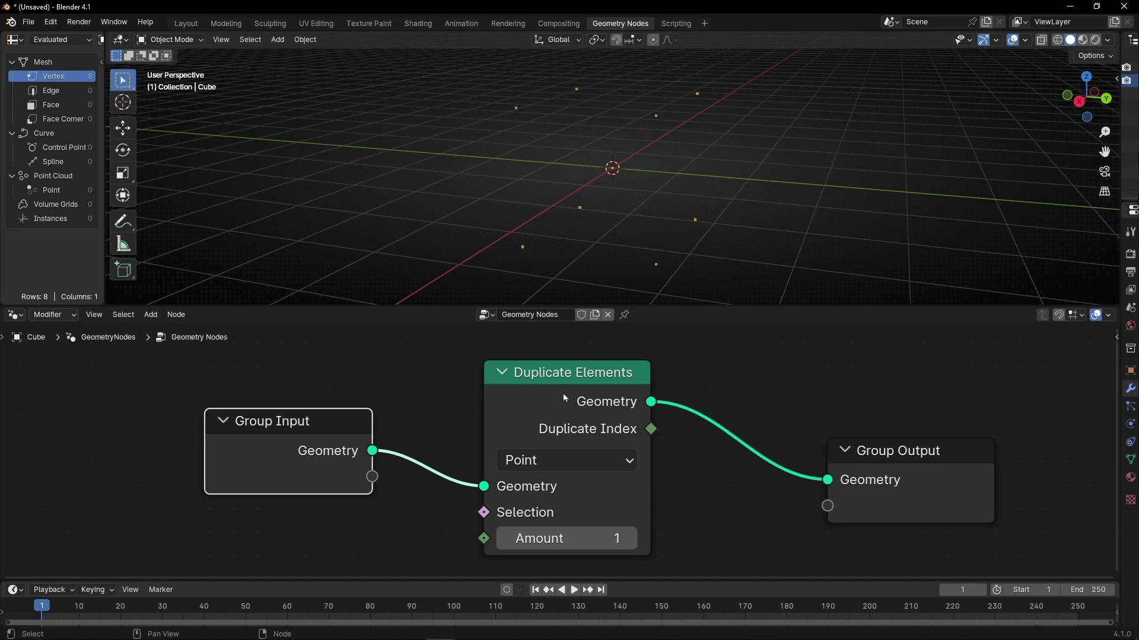
pyautogui.moveTo(556, 390)
pyautogui.mouseDown()
pyautogui.moveTo(552, 376)
pyautogui.moveTo(567, 383)
pyautogui.mouseUp()
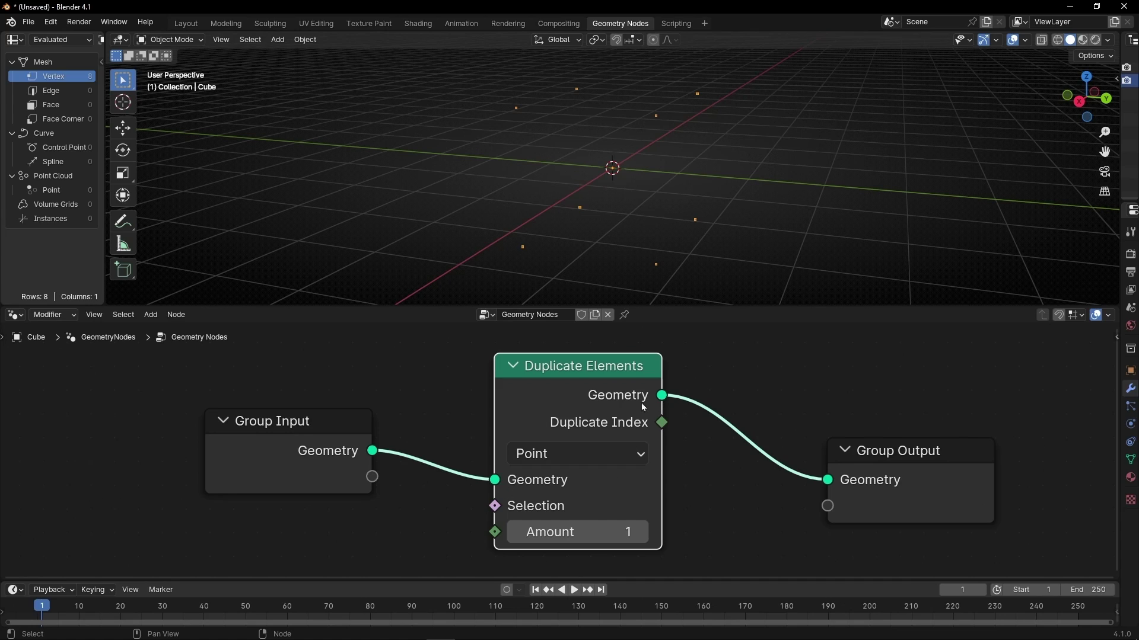
# Step: Mute and unmute Duplicate Elements to compare its result with the plain cube
pyautogui.click(584, 454)
pyautogui.press('m')
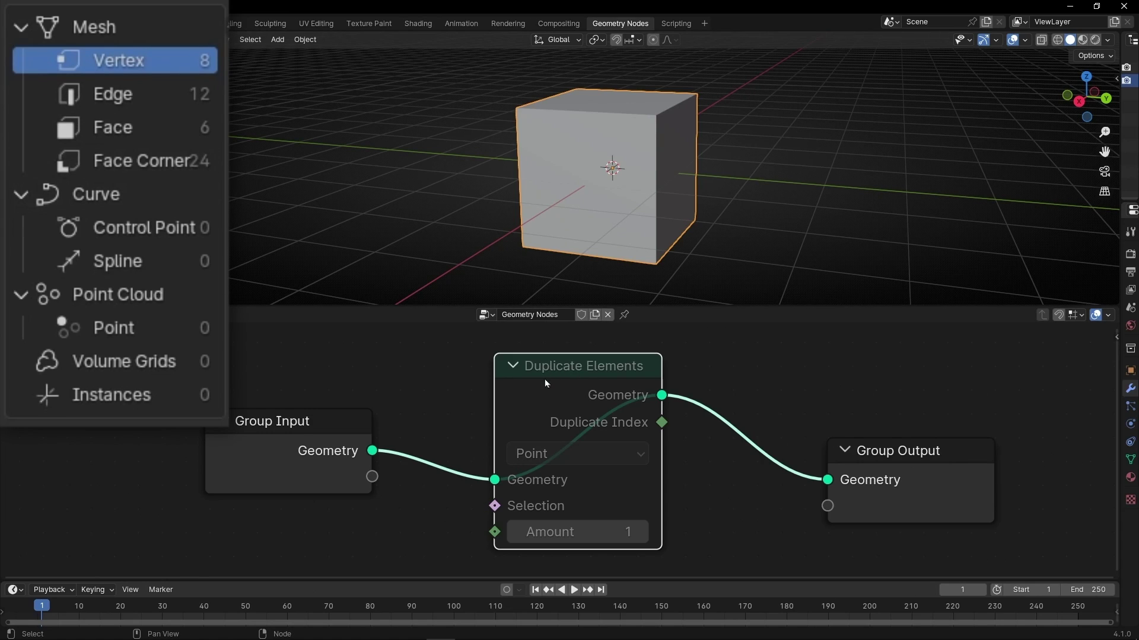
pyautogui.press('m')
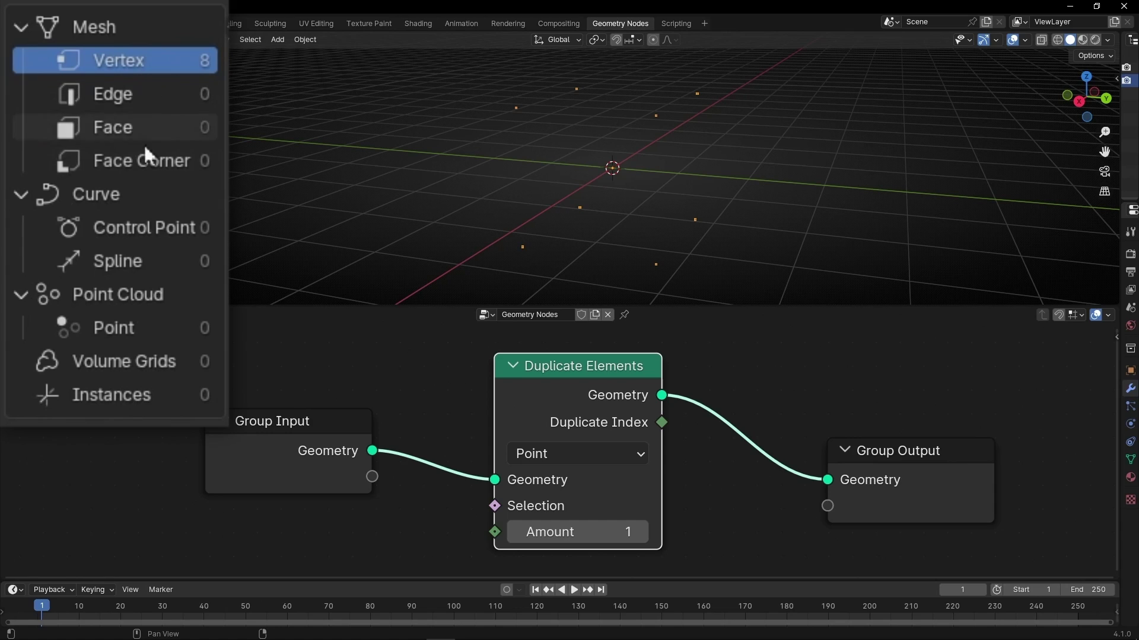
# Step: Raise the Duplicate Elements Amount from 1 to 3, giving 24 vertices
pyautogui.moveTo(566, 416)
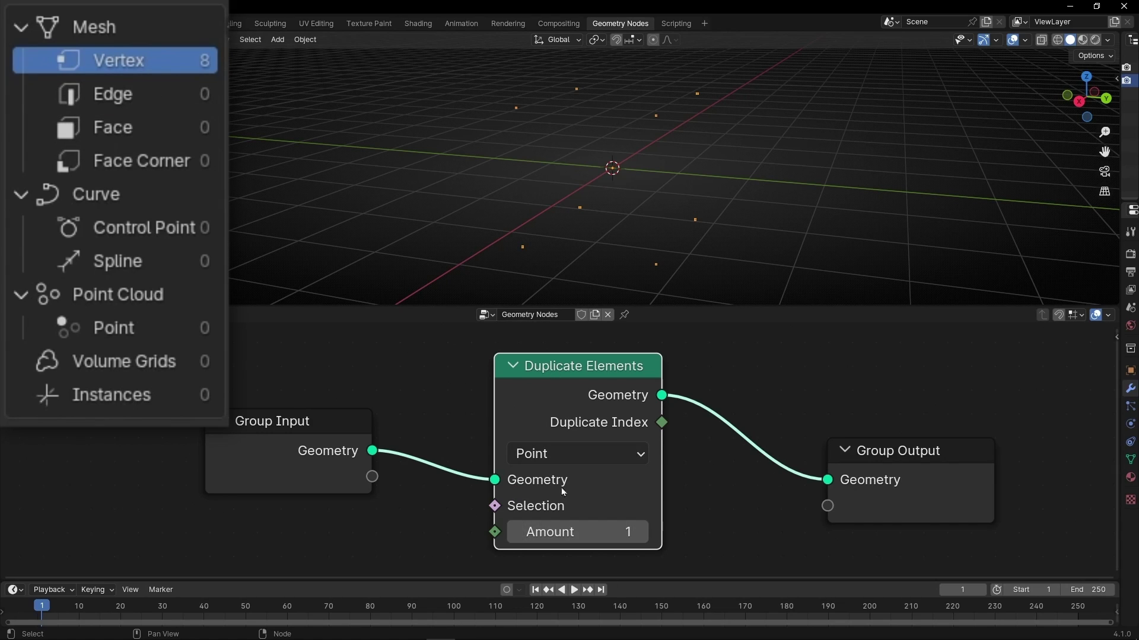
pyautogui.click(648, 541)
pyautogui.click(642, 532)
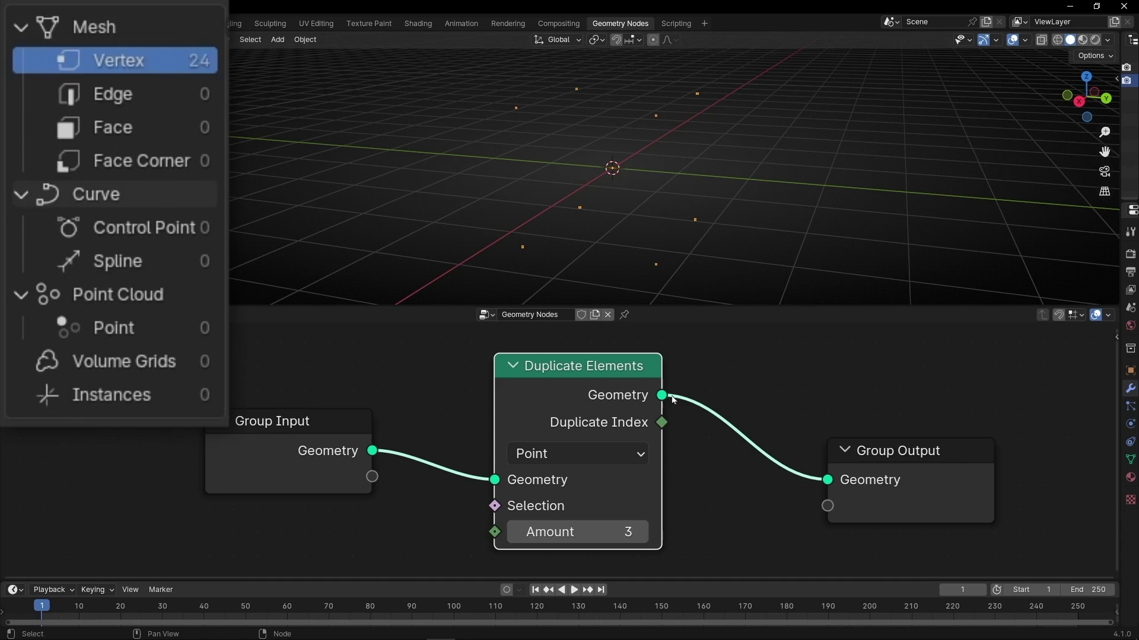
pyautogui.click(559, 451)
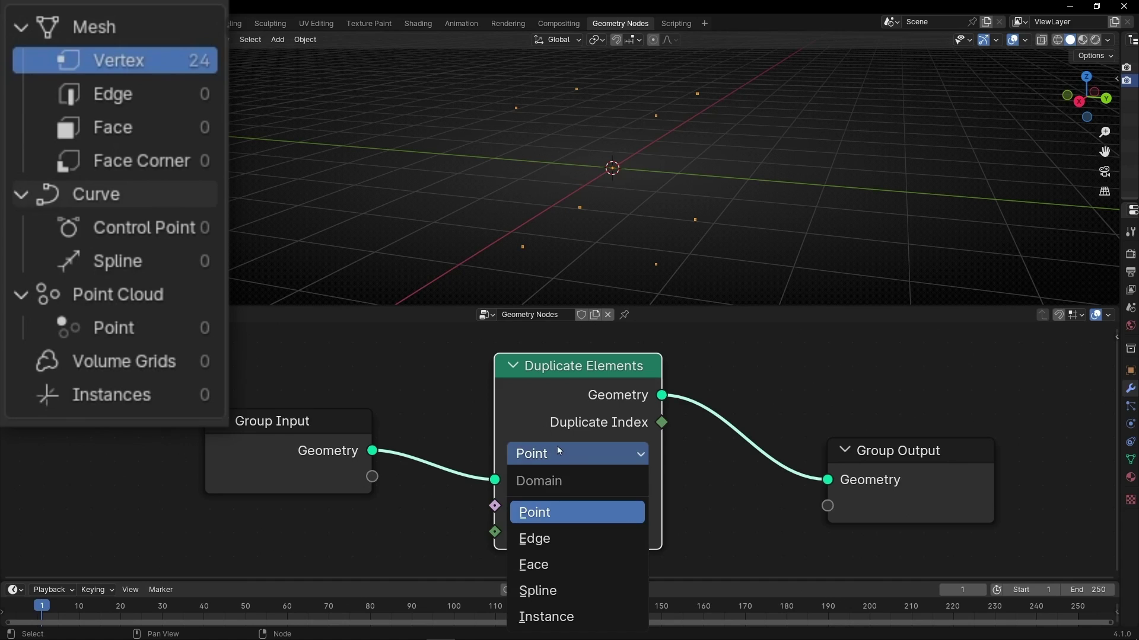
# Step: Try the Edge, Face and Spline domains on Duplicate Elements
pyautogui.click(554, 538)
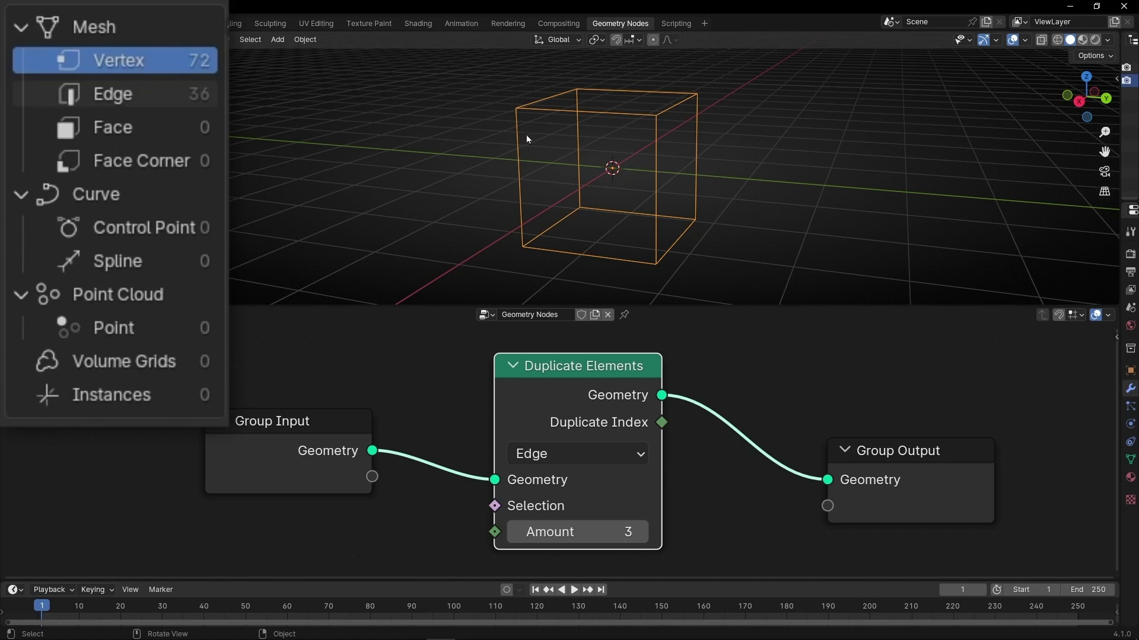
pyautogui.click(558, 453)
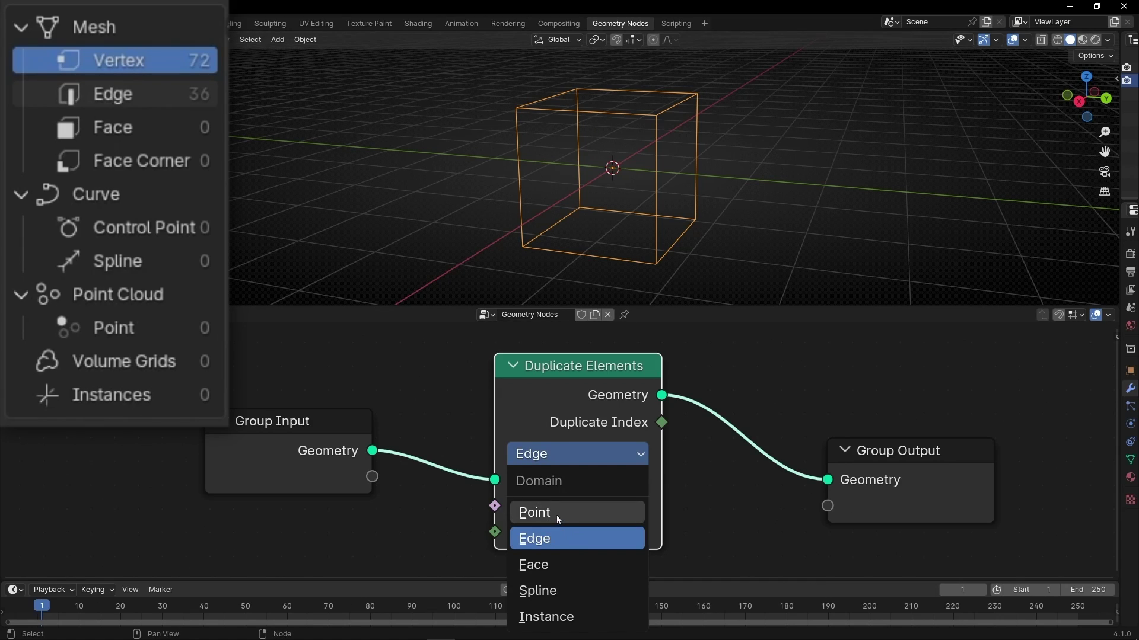
pyautogui.click(532, 563)
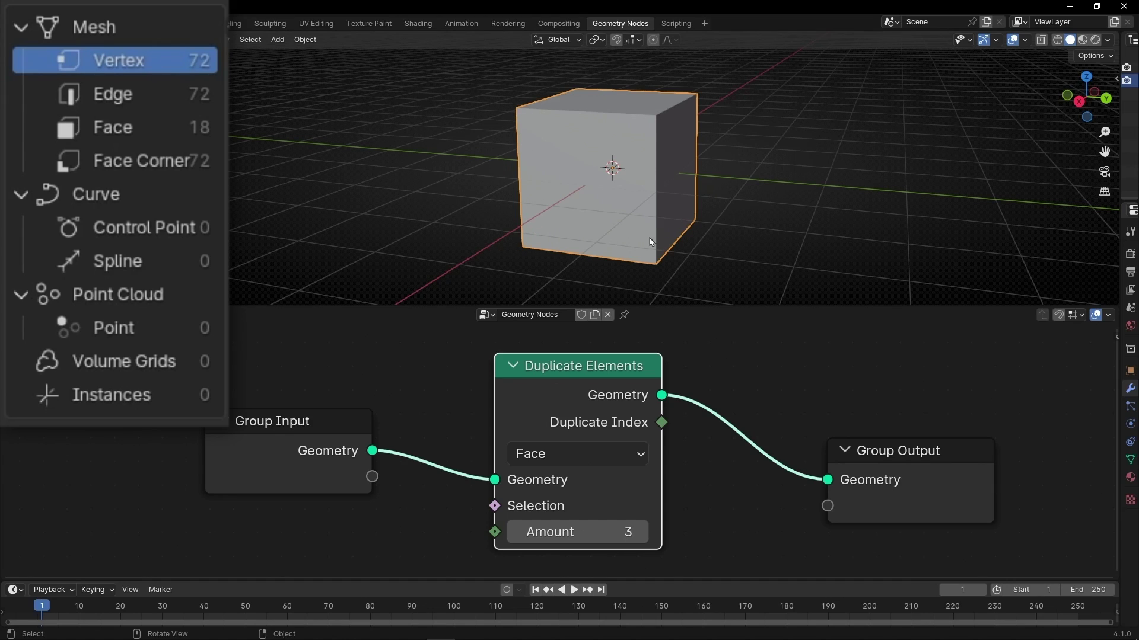
pyautogui.click(593, 455)
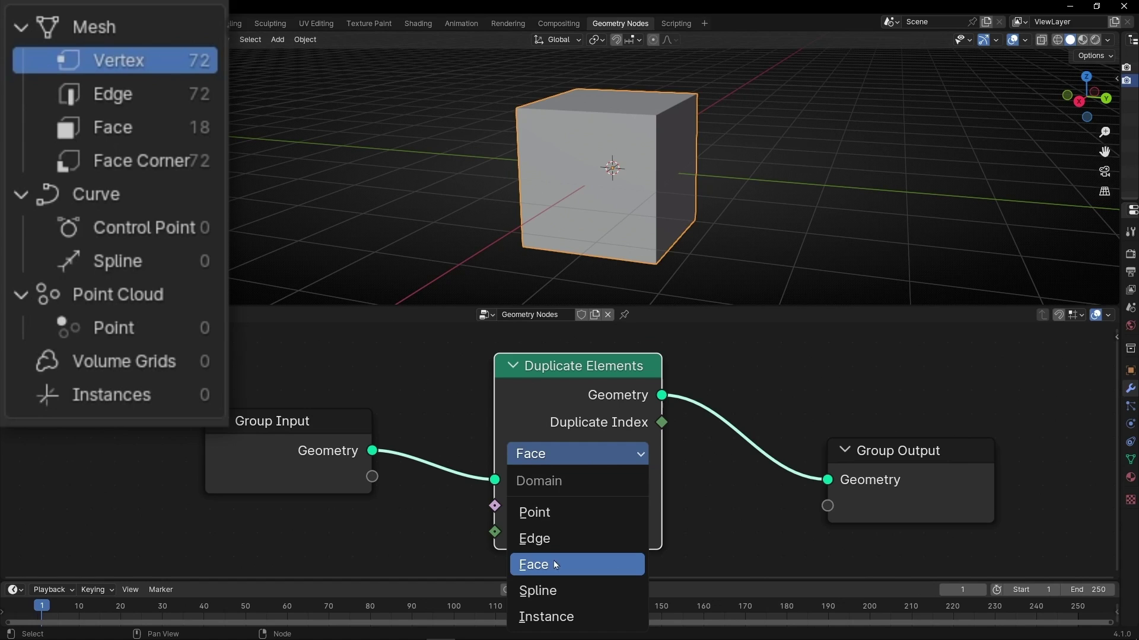
pyautogui.click(537, 587)
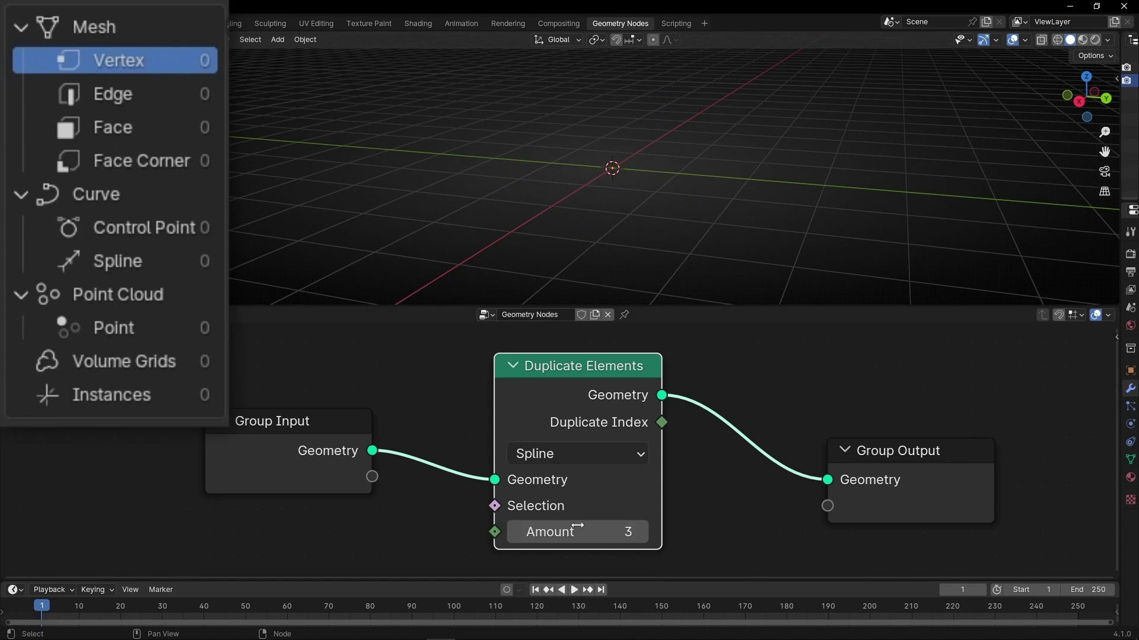
# Step: Set the Duplicate Elements domain to Instance and move Group Input further left
pyautogui.click(571, 458)
pyautogui.click(559, 616)
pyautogui.moveTo(282, 430); pyautogui.dragTo(197, 410)
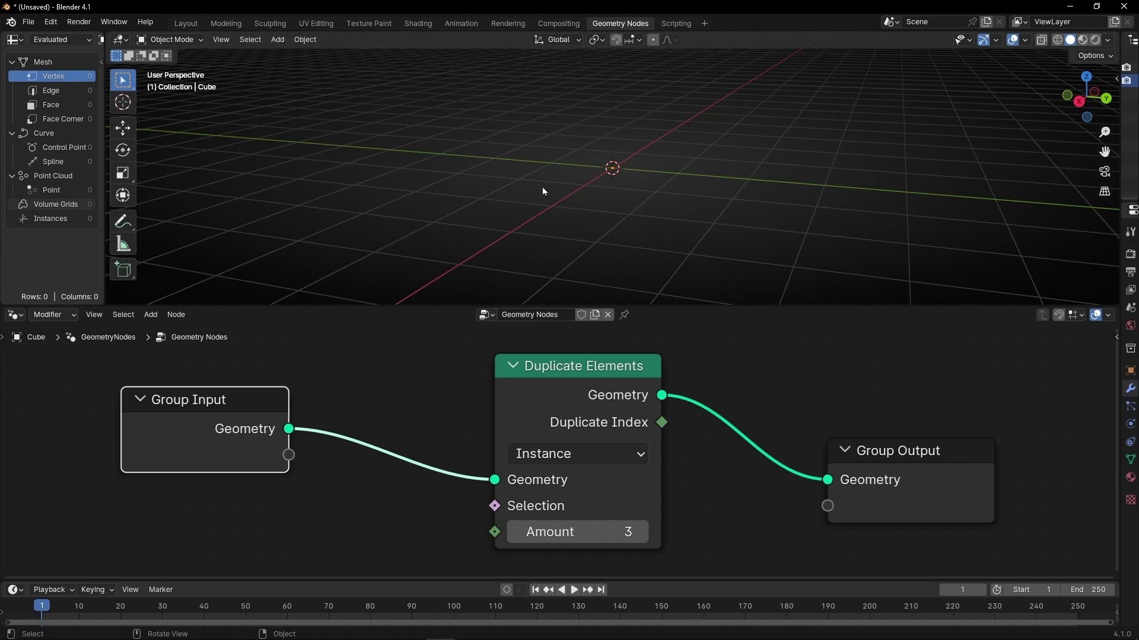
pyautogui.moveTo(257, 408); pyautogui.dragTo(206, 438)
# Step: Insert a Geometry to Instance node right after Group Input
pyautogui.hotkey('shift', 'a')
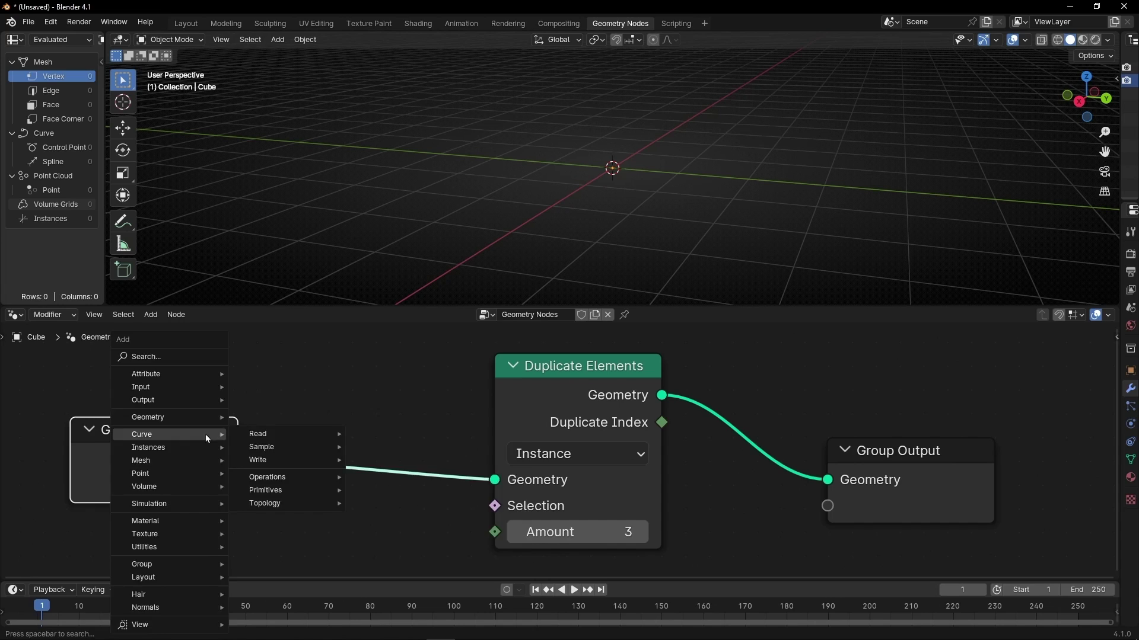
pyautogui.write('geometry to')
pyautogui.press('Return')
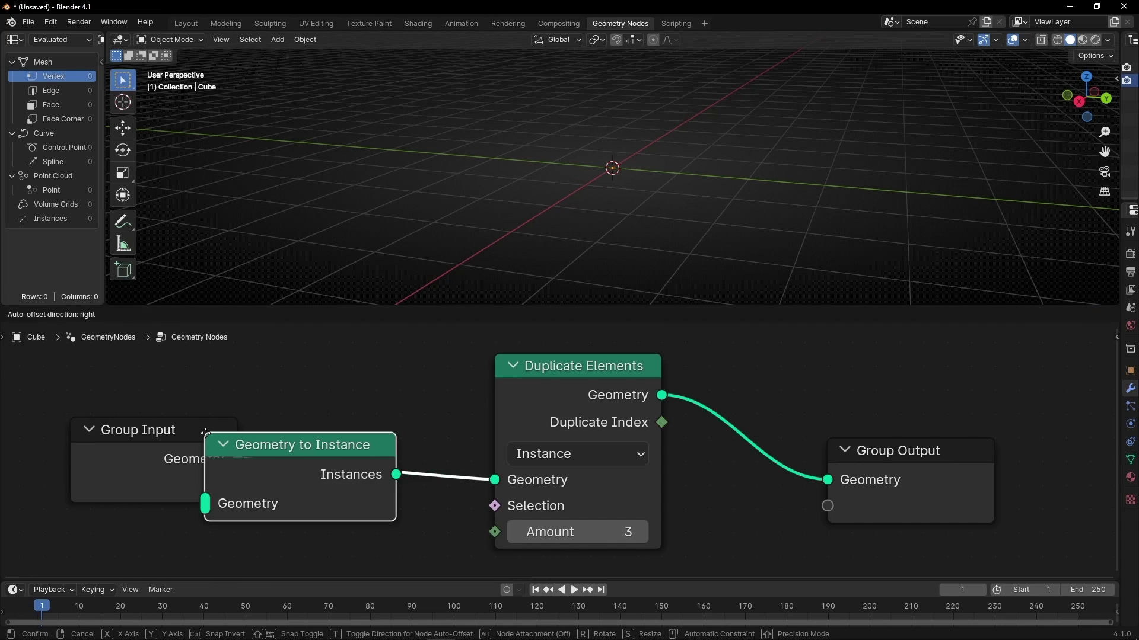
pyautogui.click(259, 399)
pyautogui.moveTo(201, 450); pyautogui.dragTo(202, 425)
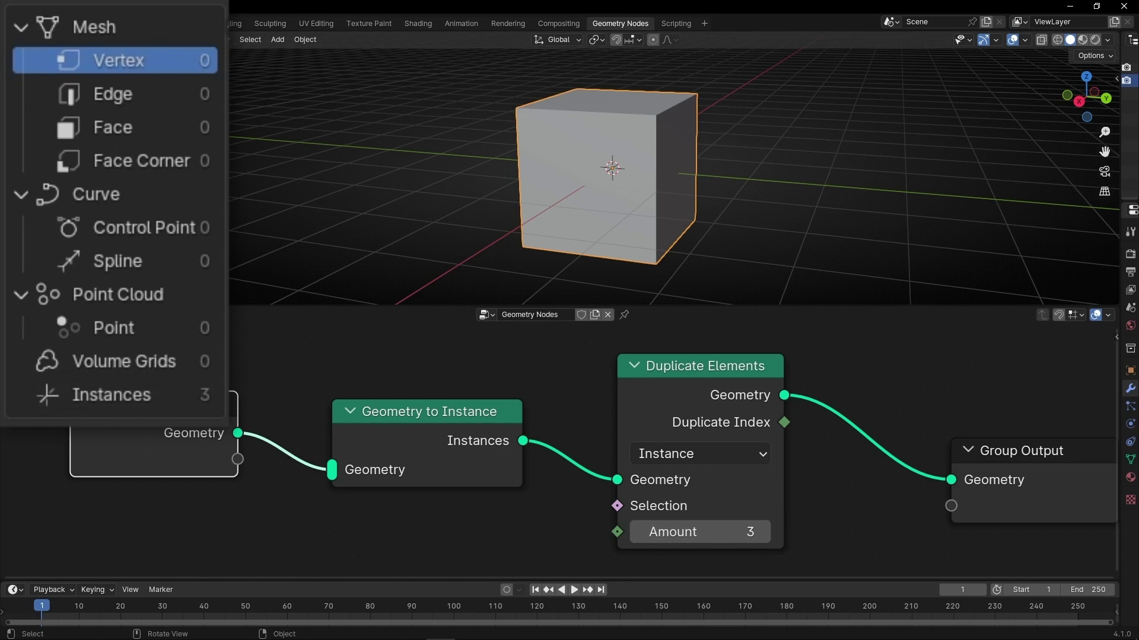
# Step: Spread the chain by moving Group Output further right, viewing the 3 cube instances
pyautogui.moveTo(652, 213); pyautogui.dragTo(656, 311, button='middle')
pyautogui.scroll(-7, 670, 424)
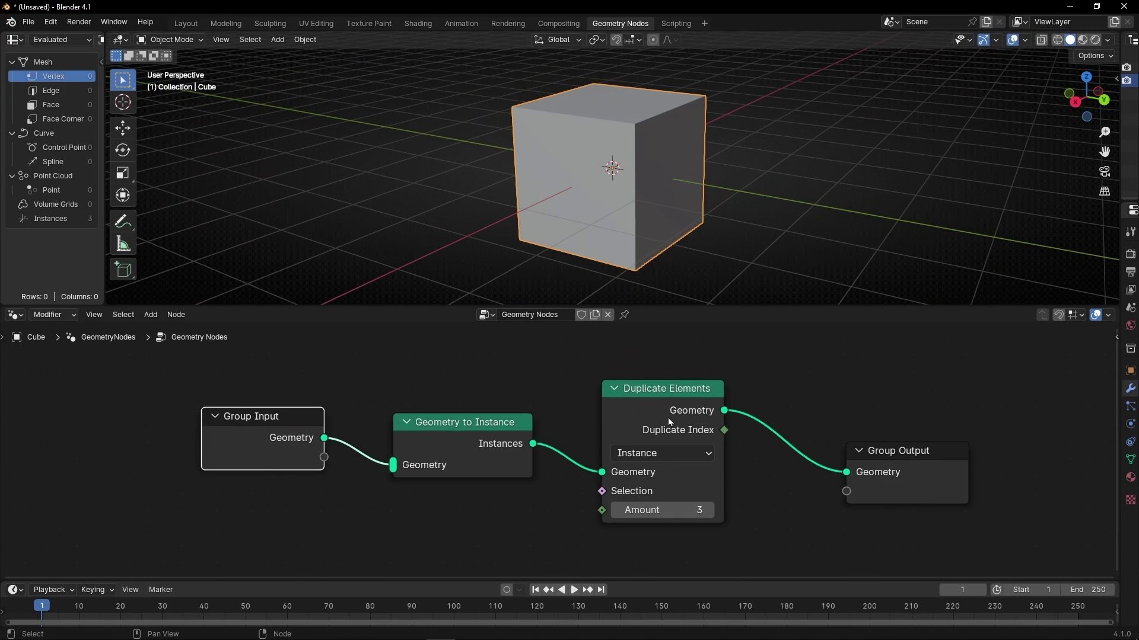
pyautogui.moveTo(670, 424); pyautogui.dragTo(469, 428, button='middle')
pyautogui.moveTo(657, 472); pyautogui.dragTo(853, 448)
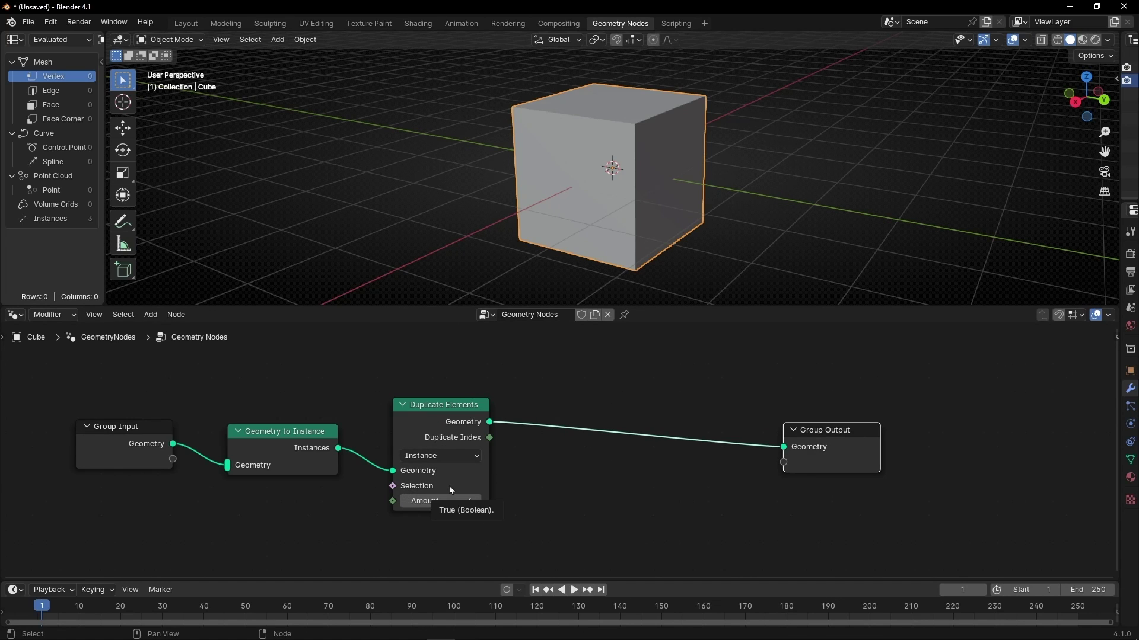
pyautogui.moveTo(664, 201); pyautogui.dragTo(557, 148, button='middle')
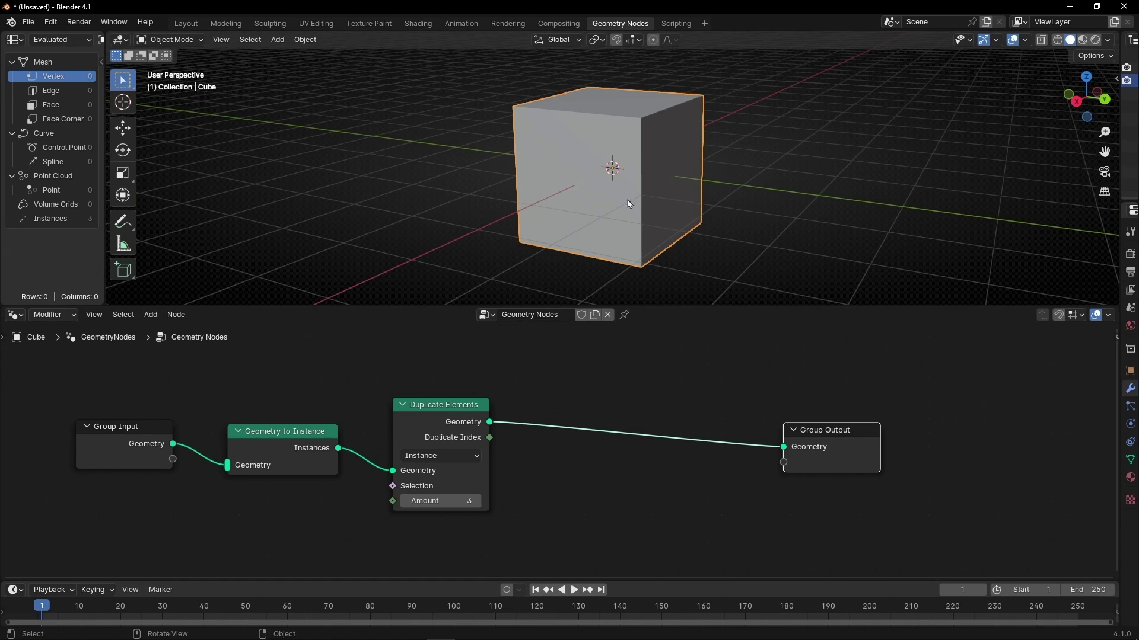
pyautogui.moveTo(783, 447); pyautogui.dragTo(671, 433)
# Step: Add a Set Position node onto the link before Group Output
pyautogui.write('set po')
pyautogui.press('Return')
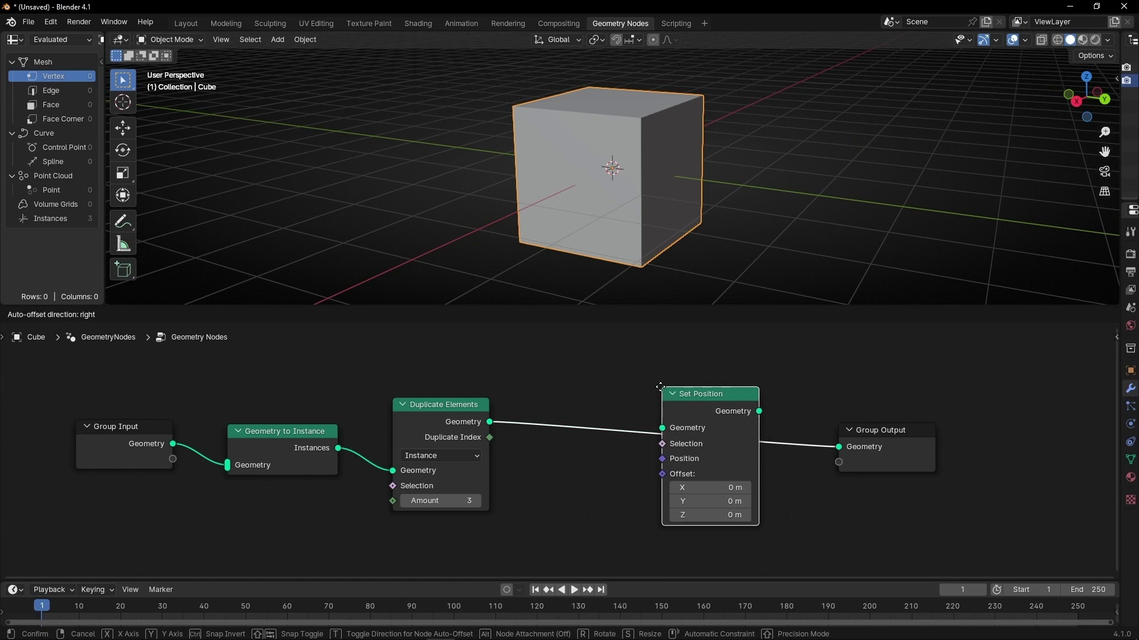
pyautogui.click(659, 387)
pyautogui.scroll(-3, 681, 259)
pyautogui.moveTo(677, 256); pyautogui.dragTo(630, 194, button='middle')
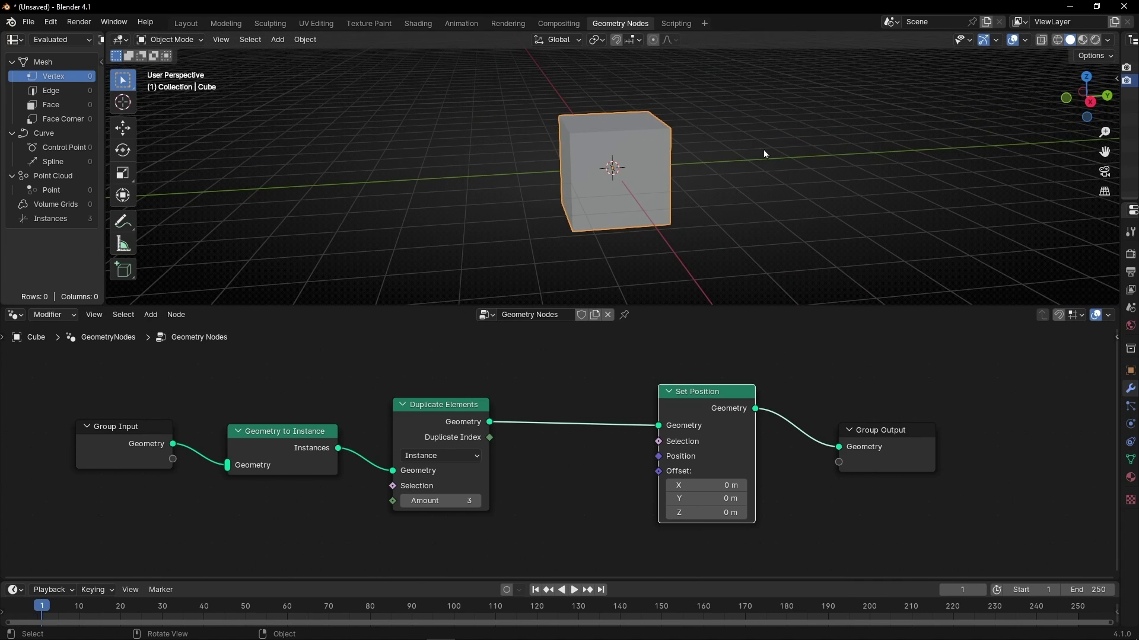
pyautogui.scroll(3, 546, 511)
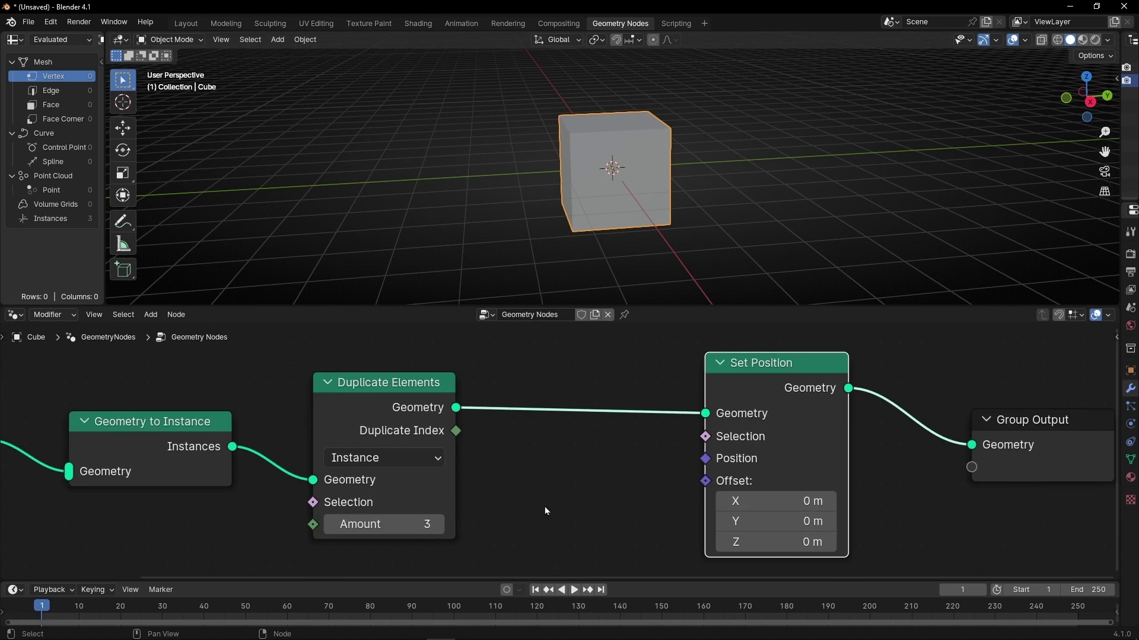
# Step: Test an Index node on Set Position's Offset, then delete it again
pyautogui.hotkey('shift', 'a')
pyautogui.write('inde')
pyautogui.press('Return')
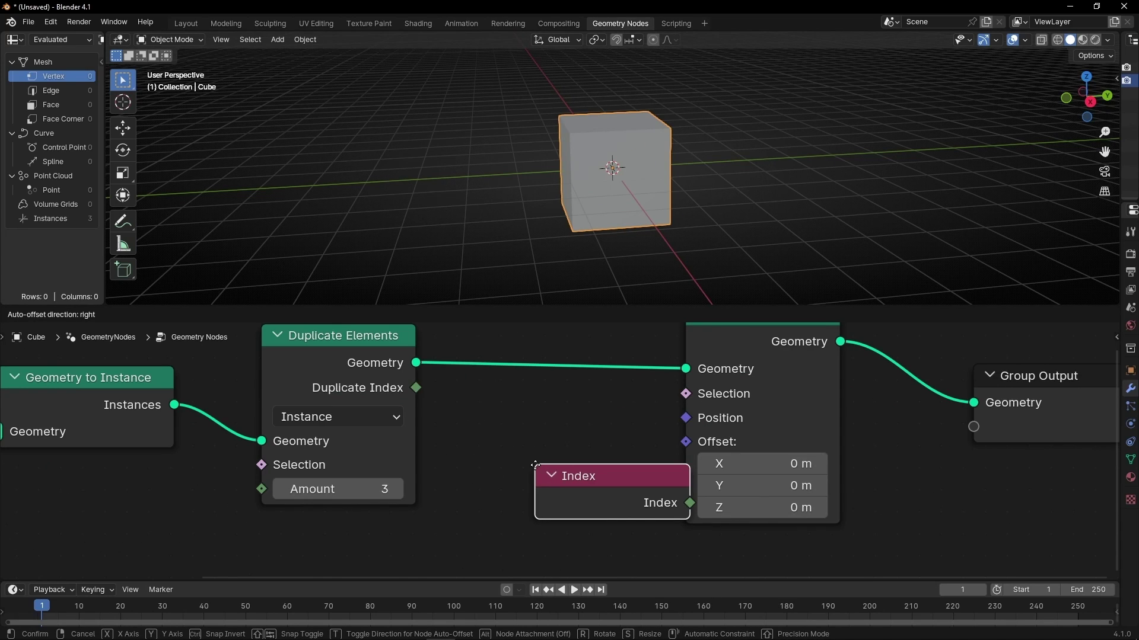
pyautogui.click(462, 451)
pyautogui.moveTo(618, 489); pyautogui.dragTo(686, 442)
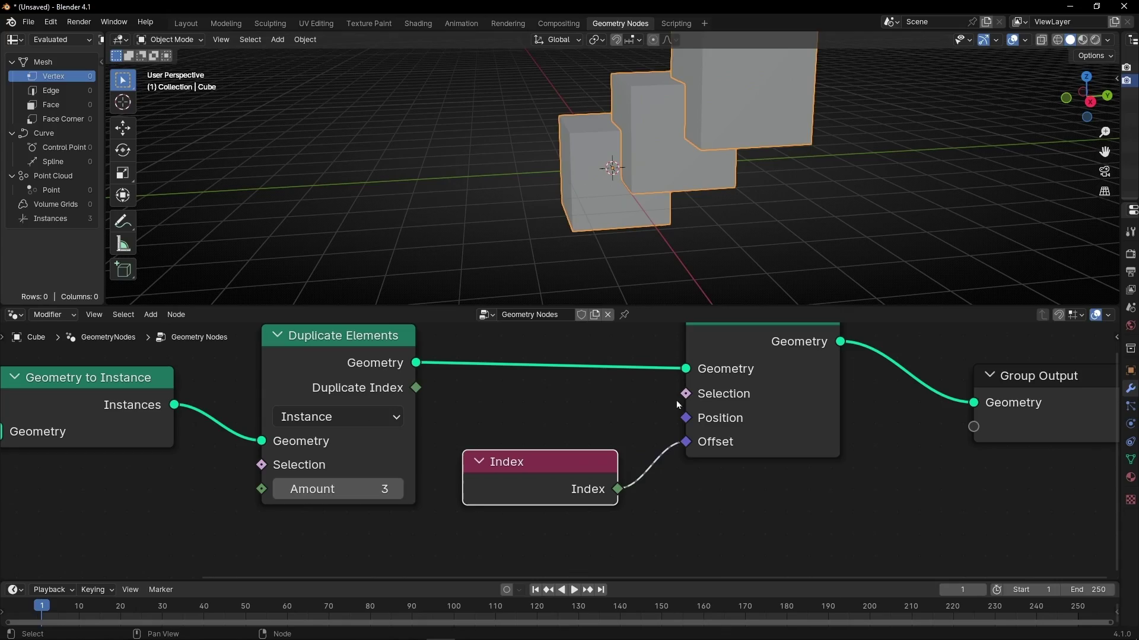
pyautogui.moveTo(656, 179); pyautogui.dragTo(718, 181, button='middle')
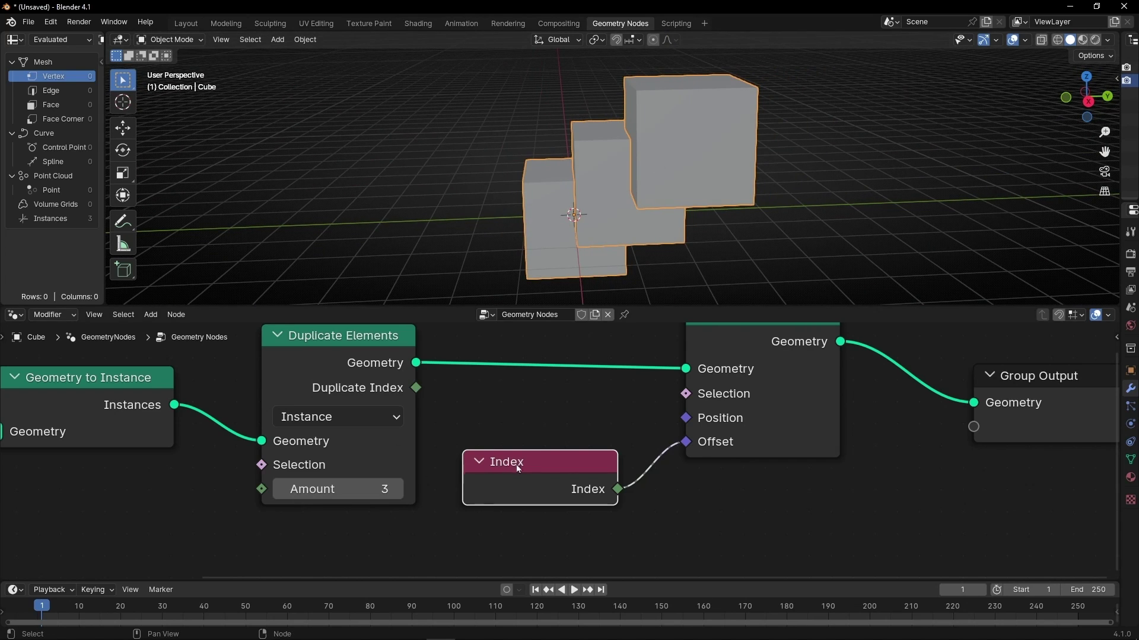
pyautogui.moveTo(513, 464); pyautogui.dragTo(525, 464)
pyautogui.press('x')
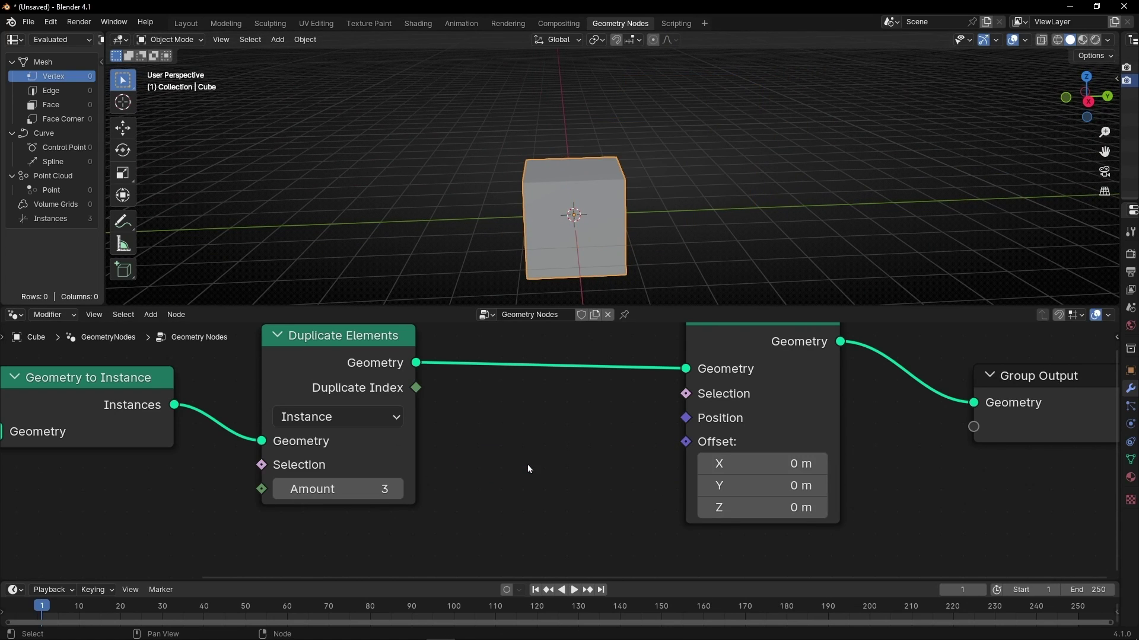
pyautogui.scroll(2, 316, 382)
pyautogui.moveTo(316, 382); pyautogui.dragTo(428, 407, button='middle')
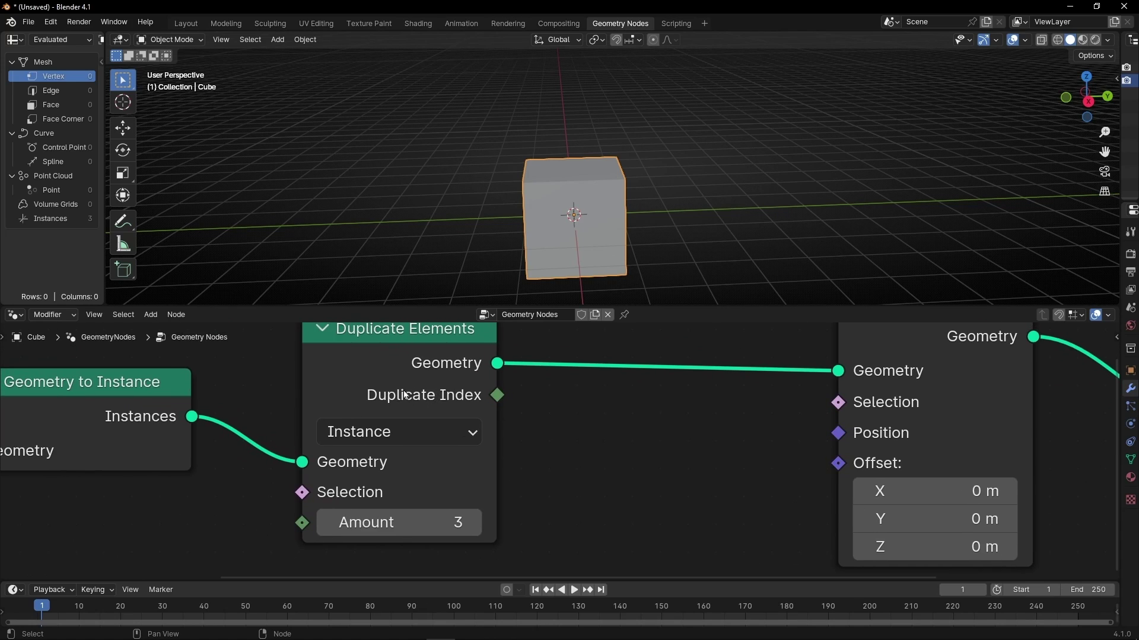
# Step: Link Duplicate Index into Set Position's Offset and orbit around the three diagonally stepped cubes
pyautogui.moveTo(405, 395)
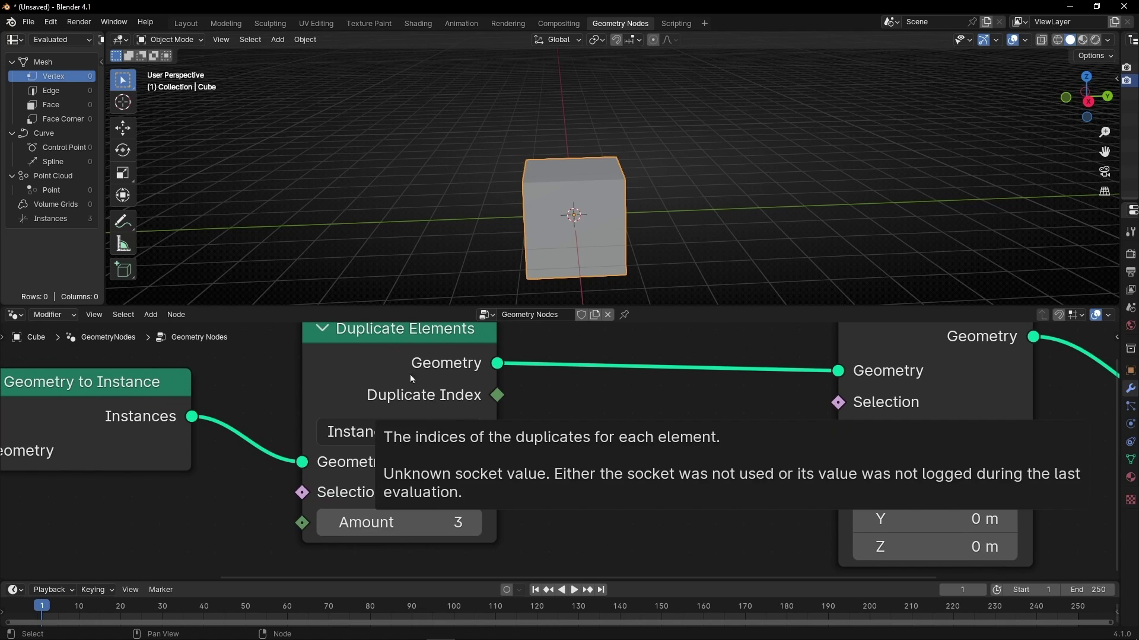
pyautogui.moveTo(414, 347); pyautogui.dragTo(439, 380, button='middle')
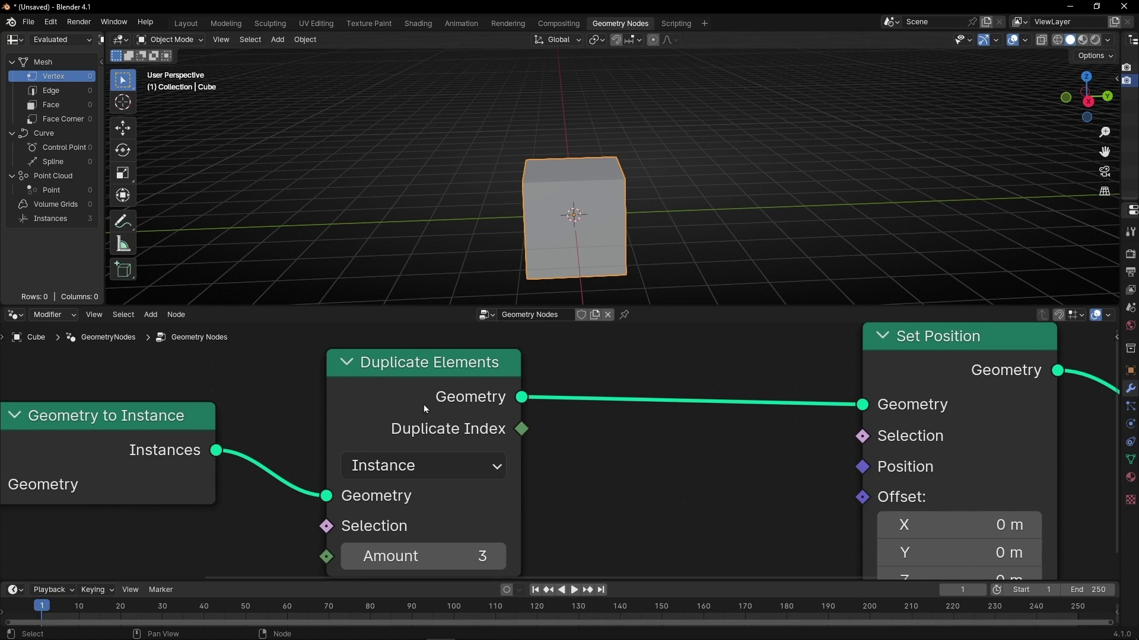
pyautogui.moveTo(524, 433)
pyautogui.moveTo(624, 489); pyautogui.dragTo(577, 468, button='middle')
pyautogui.scroll(-5, 616, 480)
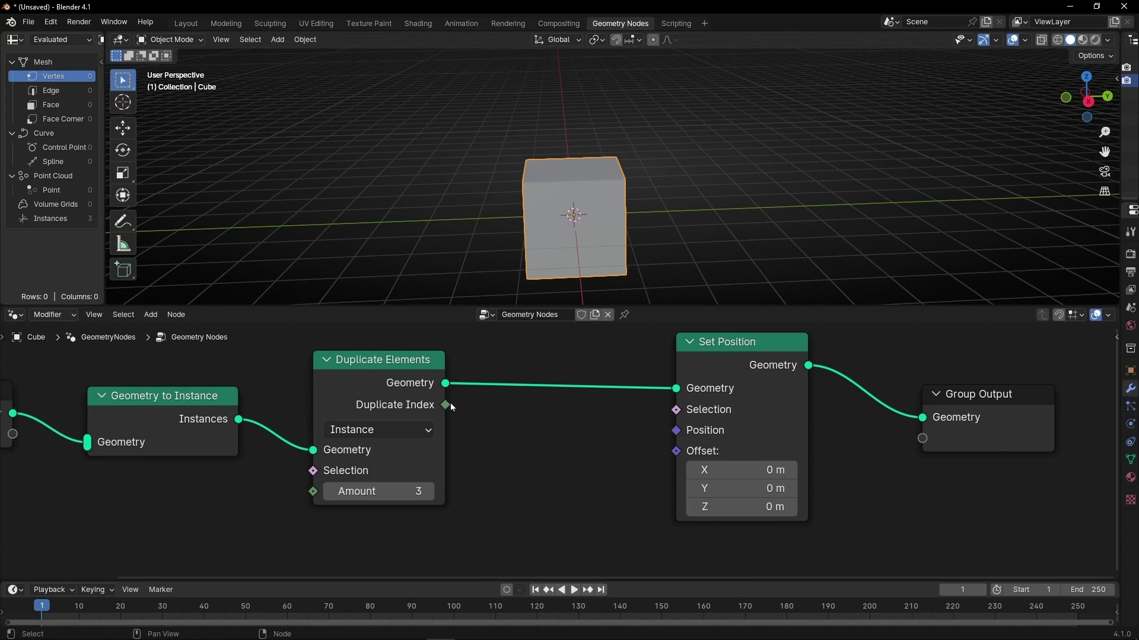
pyautogui.moveTo(445, 405); pyautogui.dragTo(676, 450)
pyautogui.moveTo(742, 225); pyautogui.dragTo(720, 286, button='middle')
pyautogui.moveTo(783, 283); pyautogui.dragTo(777, 233, button='middle')
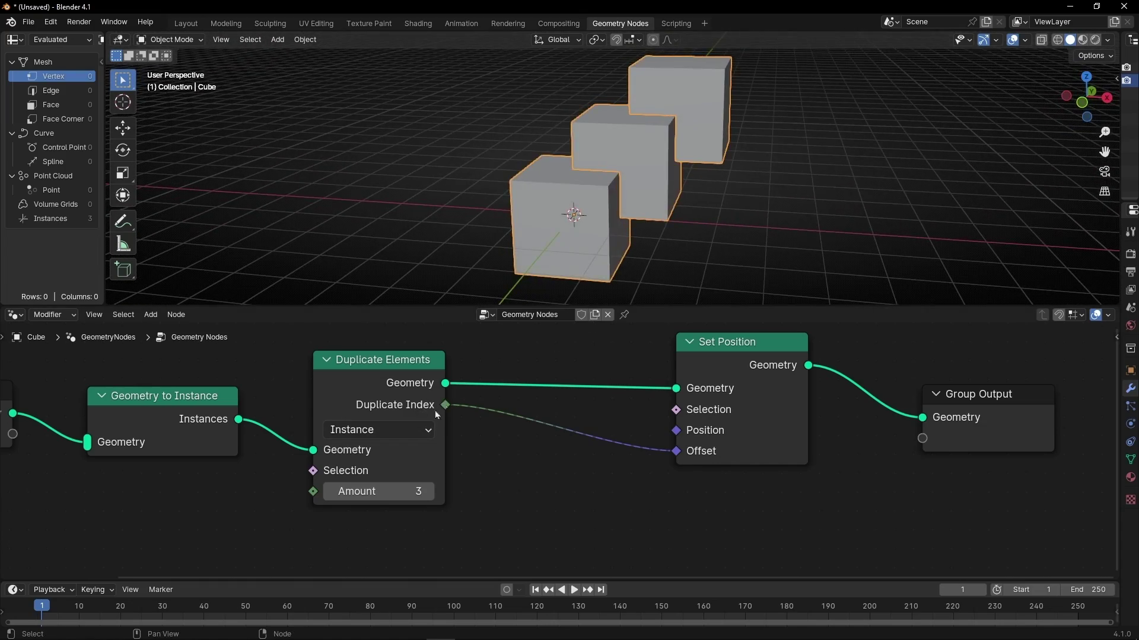
pyautogui.moveTo(590, 249); pyautogui.dragTo(426, 262, button='middle')
# Step: Sketch annotation arrows around the cubes with the Annotate tool, then erase the rightward one
pyautogui.click(123, 221)
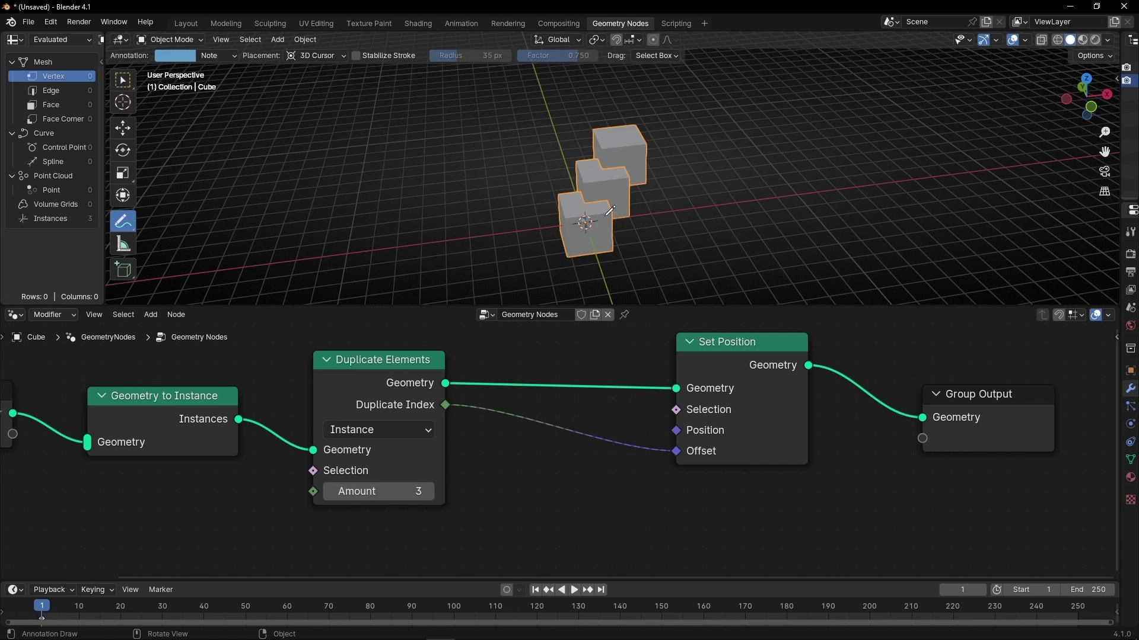
pyautogui.moveTo(587, 220)
pyautogui.mouseDown()
pyautogui.moveTo(766, 161)
pyautogui.moveTo(771, 200)
pyautogui.mouseUp()
pyautogui.moveTo(586, 217)
pyautogui.mouseDown()
pyautogui.moveTo(543, 108)
pyautogui.moveTo(568, 132)
pyautogui.mouseUp()
pyautogui.moveTo(588, 211)
pyautogui.mouseDown()
pyautogui.moveTo(587, 115)
pyautogui.moveTo(562, 113)
pyautogui.mouseUp()
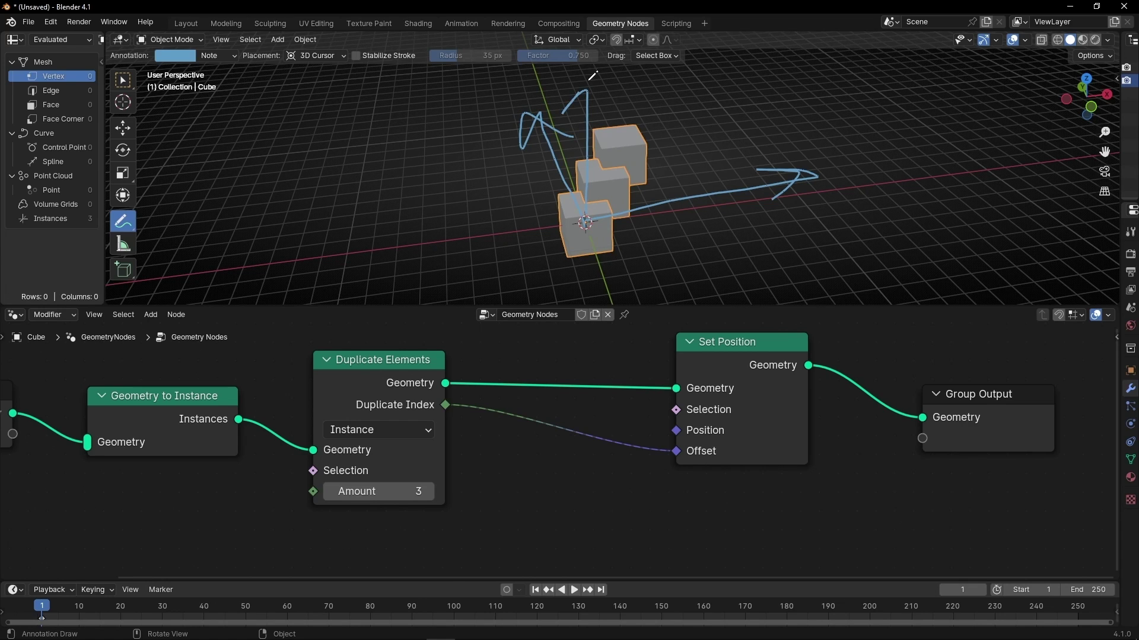
pyautogui.moveTo(573, 238)
pyautogui.mouseDown()
pyautogui.moveTo(685, 65)
pyautogui.moveTo(649, 92)
pyautogui.mouseUp()
pyautogui.moveTo(649, 92)
pyautogui.mouseDown()
pyautogui.moveTo(685, 64)
pyautogui.moveTo(689, 94)
pyautogui.mouseUp()
pyautogui.keyDown('ctrl'); pyautogui.moveTo(762, 171); pyautogui.dragTo(709, 155); pyautogui.keyUp('ctrl')
# Step: Draw an arrow along the row of cubes, undo it, and bring up the add-node search
pyautogui.moveTo(720, 191)
pyautogui.mouseDown(button='middle')
pyautogui.moveTo(762, 179)
pyautogui.moveTo(722, 178)
pyautogui.mouseUp(button='middle')
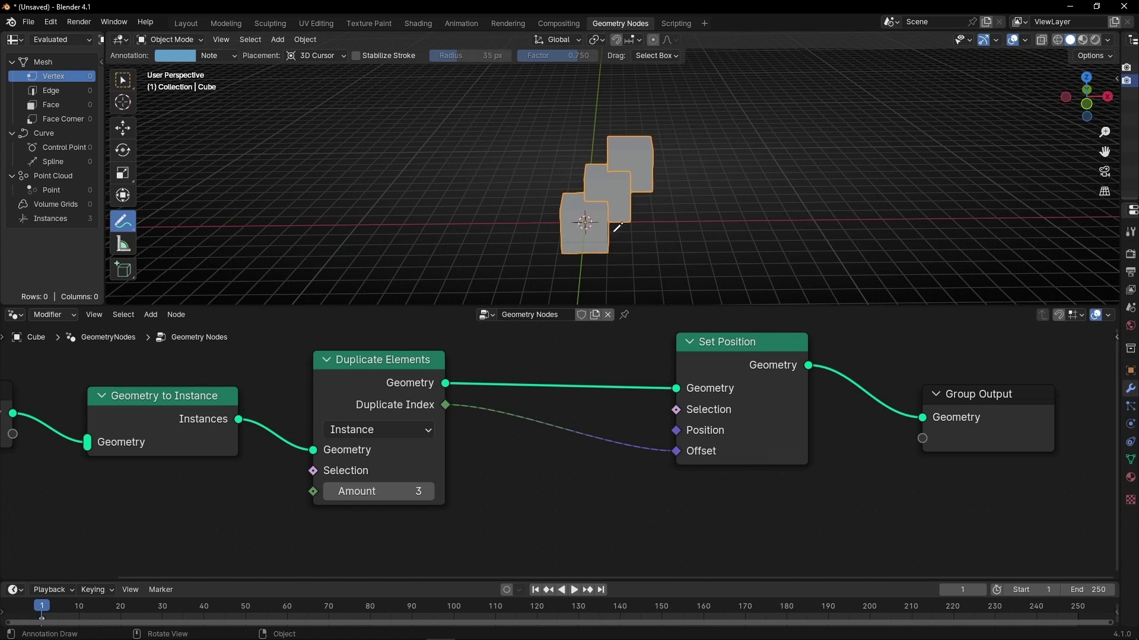
pyautogui.moveTo(595, 225)
pyautogui.mouseDown()
pyautogui.moveTo(684, 230)
pyautogui.moveTo(744, 209)
pyautogui.moveTo(791, 246)
pyautogui.mouseUp()
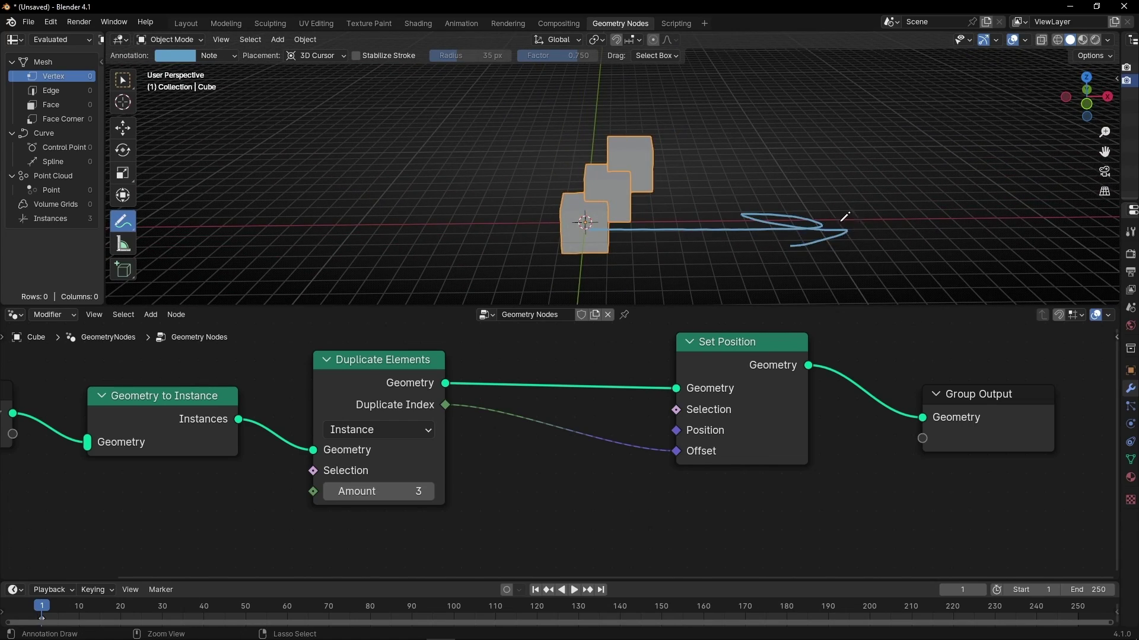
pyautogui.hotkey('ctrl', 'z')
pyautogui.hotkey('shift', 'a')
# Step: Insert a Combine XYZ node on the Offset link, briefly routing Duplicate Index to Z before unlinking
pyautogui.write('combi')
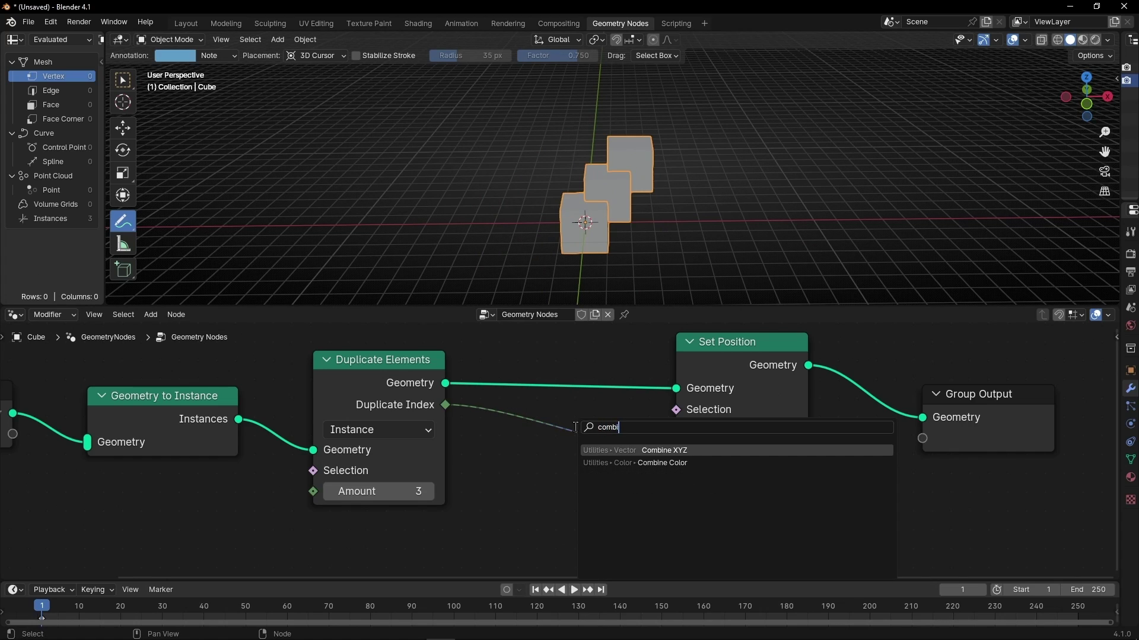
pyautogui.press('Return')
pyautogui.click(537, 412)
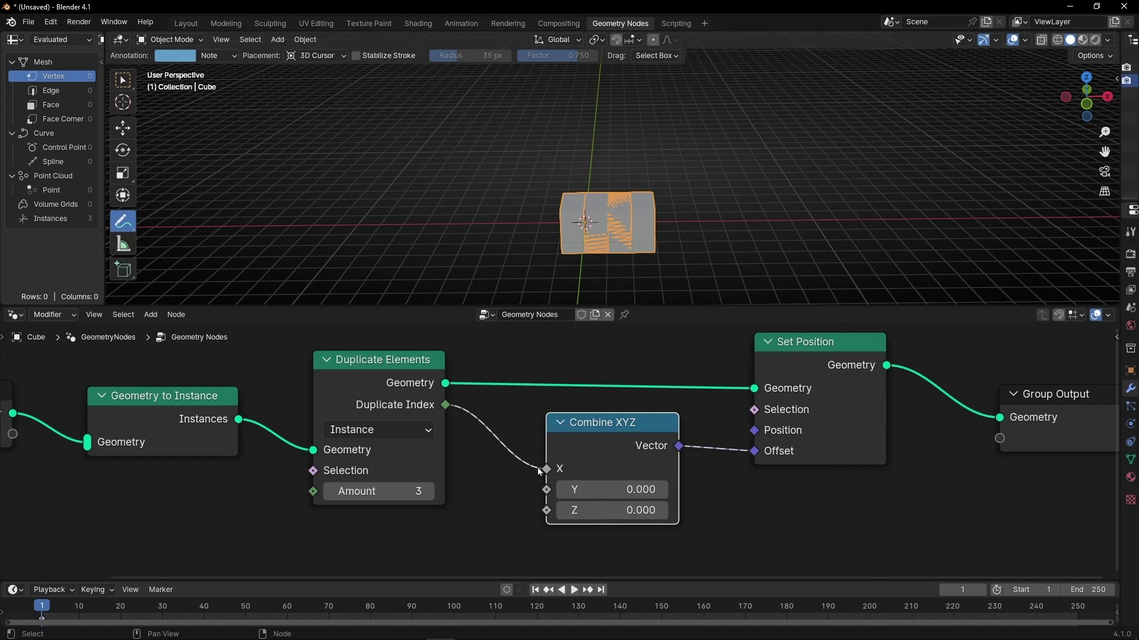
pyautogui.moveTo(546, 469); pyautogui.dragTo(532, 510)
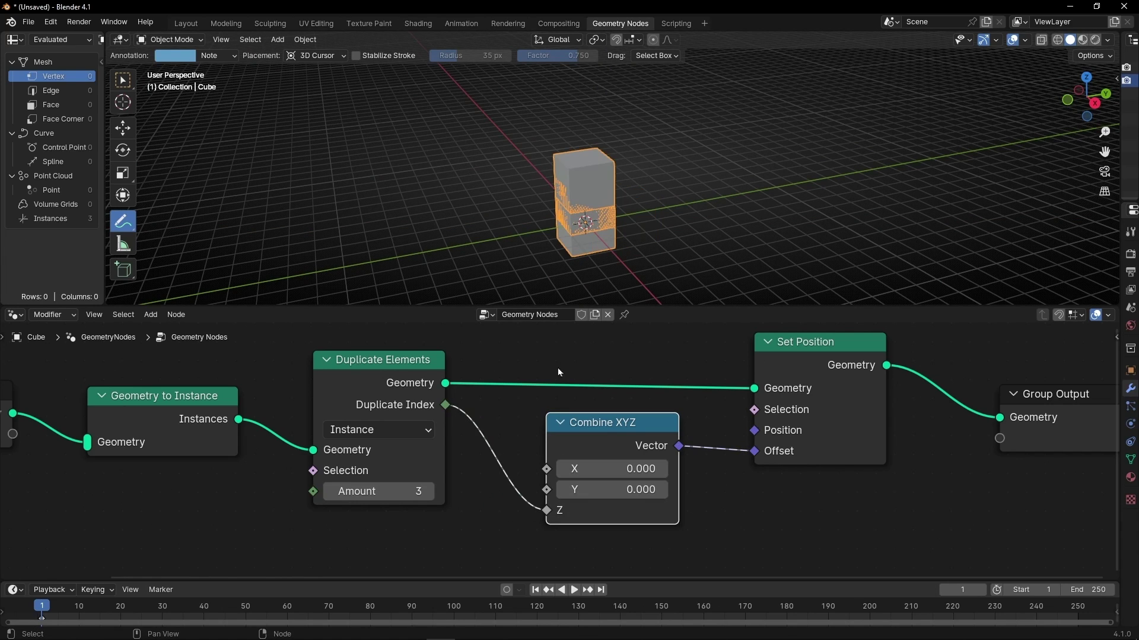
pyautogui.keyDown('ctrl'); pyautogui.moveTo(517, 451); pyautogui.dragTo(471, 438, button='right'); pyautogui.keyUp('ctrl')
# Step: Replace Group Input with a Cube mesh primitive feeding Geometry to Instance
pyautogui.moveTo(308, 424); pyautogui.dragTo(578, 436, button='middle')
pyautogui.click(240, 456)
pyautogui.press('x')
pyautogui.hotkey('shift', 'a')
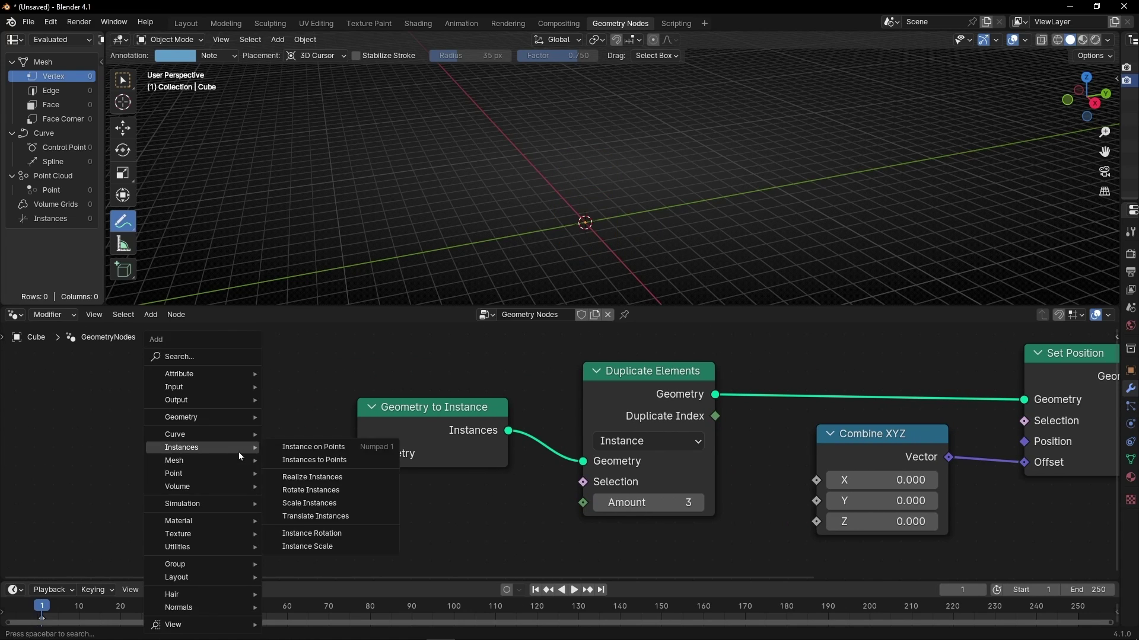
pyautogui.write('cube')
pyautogui.press('Return')
pyautogui.click(256, 450)
pyautogui.moveTo(283, 406); pyautogui.dragTo(357, 453)
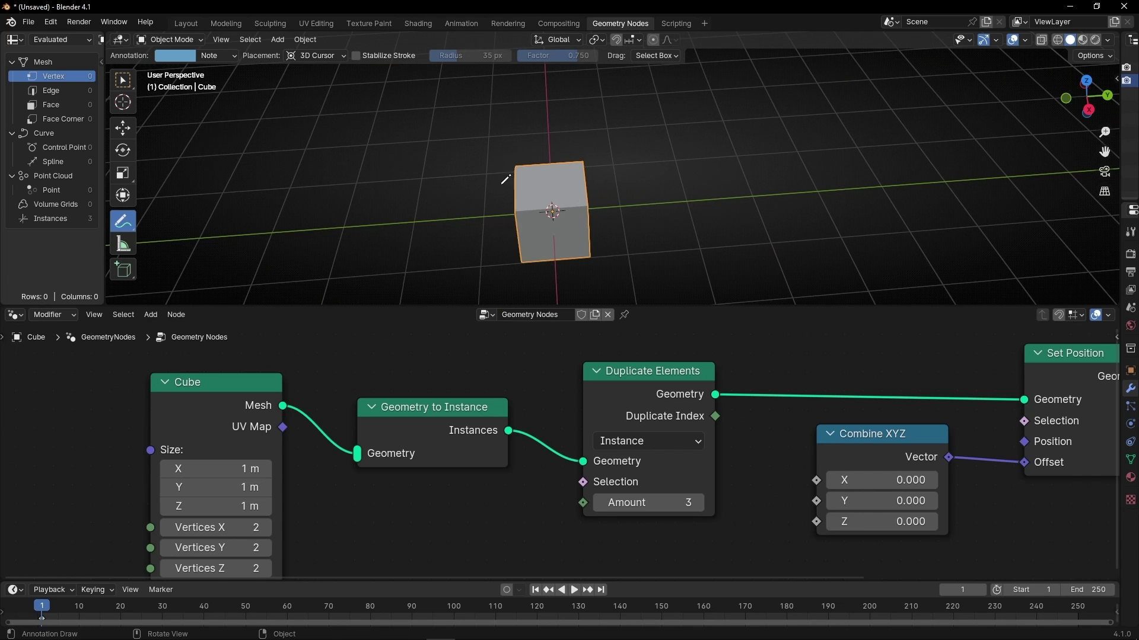
# Step: Drive Combine XYZ's X with Duplicate Index so the three cubes line up along X
pyautogui.moveTo(609, 191); pyautogui.dragTo(569, 199, button='middle')
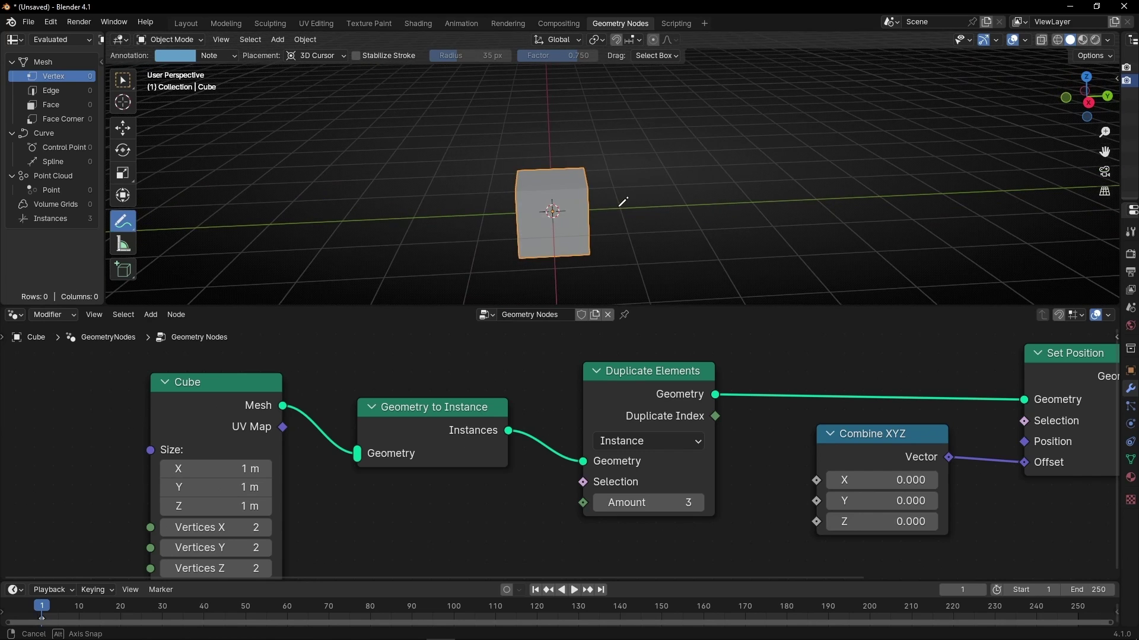
pyautogui.moveTo(739, 422); pyautogui.dragTo(451, 410, button='middle')
pyautogui.moveTo(579, 430)
pyautogui.mouseDown()
pyautogui.moveTo(608, 433)
pyautogui.moveTo(598, 428)
pyautogui.mouseUp()
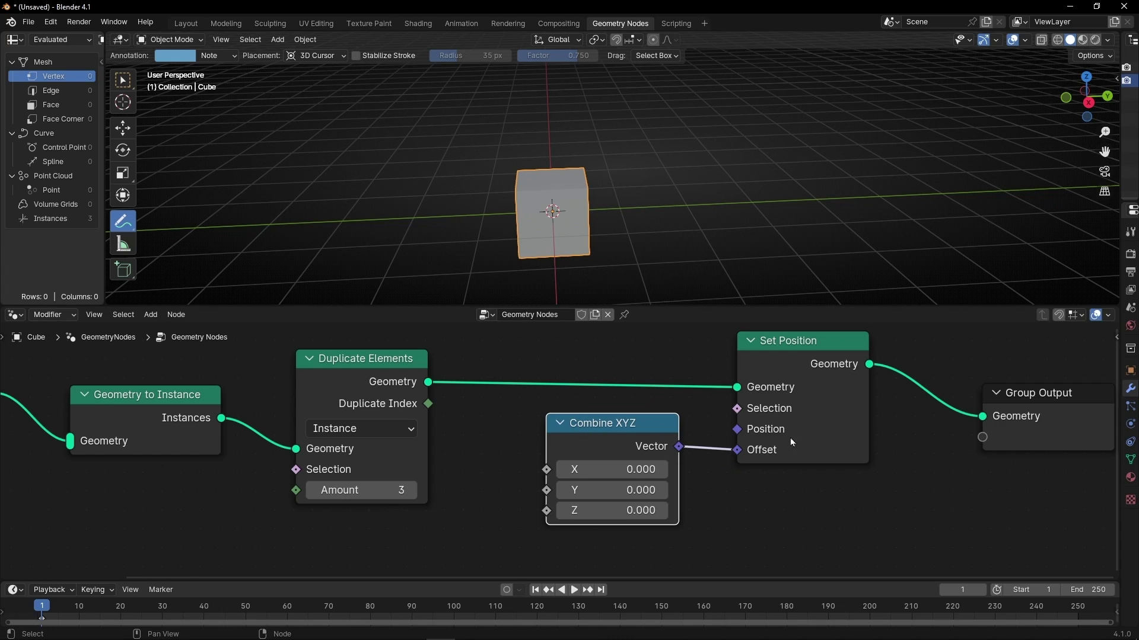
pyautogui.moveTo(428, 403); pyautogui.dragTo(542, 469)
pyautogui.moveTo(542, 235); pyautogui.dragTo(661, 230, button='middle')
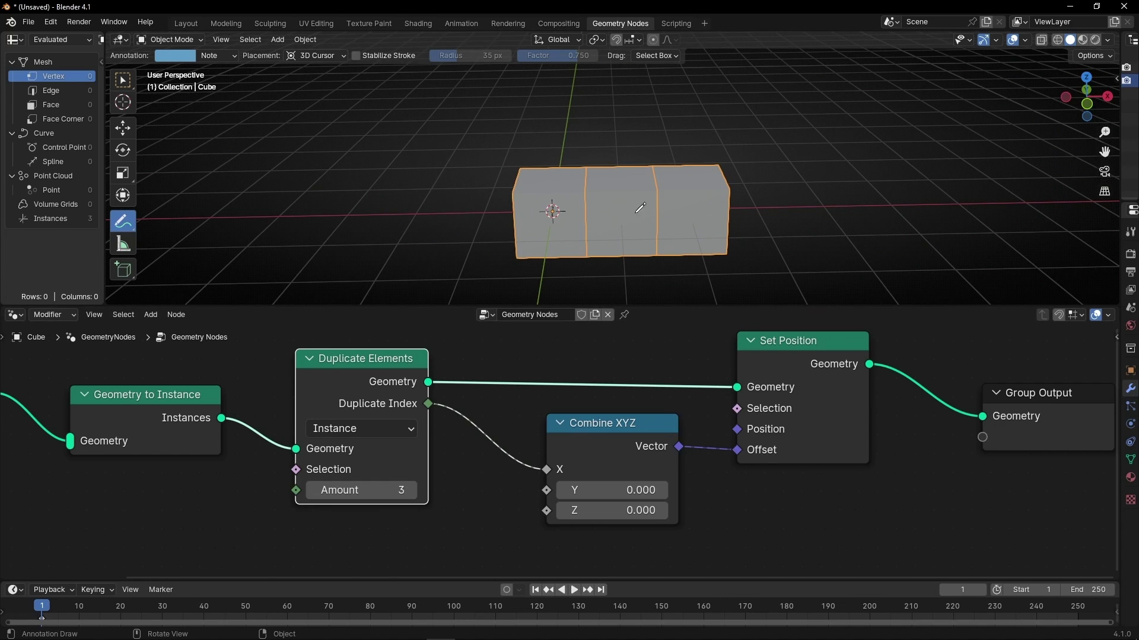
pyautogui.scroll(1, 536, 215)
pyautogui.click(1087, 83)
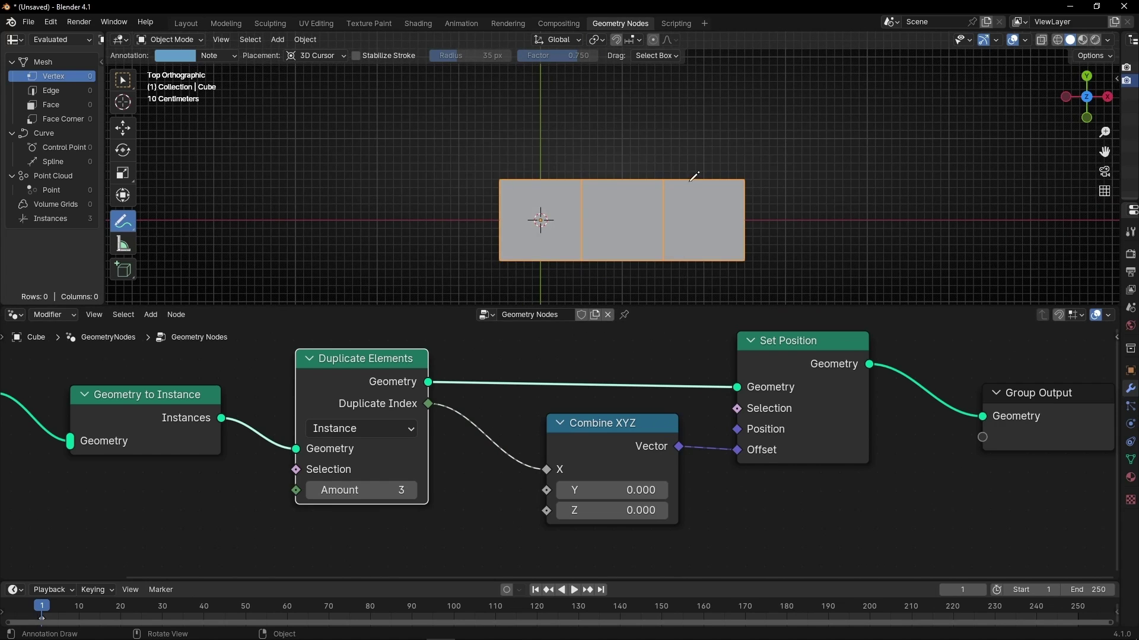
pyautogui.keyDown('shift'); pyautogui.moveTo(617, 229); pyautogui.dragTo(605, 171, button='middle'); pyautogui.keyUp('shift')
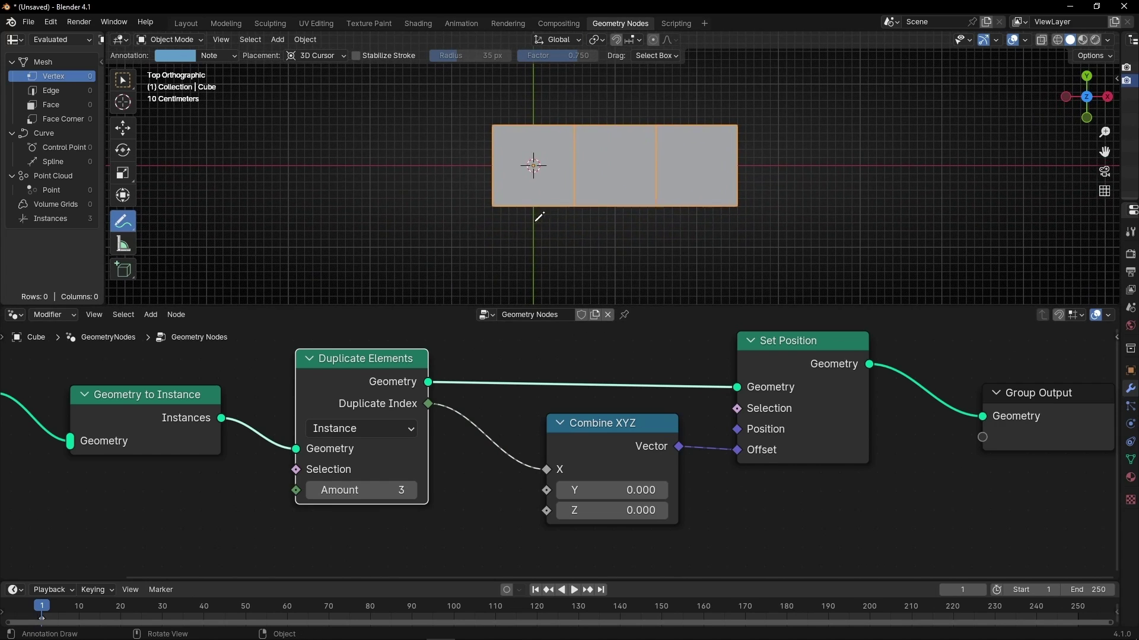
pyautogui.moveTo(533, 153); pyautogui.dragTo(538, 231)
pyautogui.moveTo(537, 238)
pyautogui.mouseDown()
pyautogui.moveTo(620, 236)
pyautogui.moveTo(620, 148)
pyautogui.mouseUp()
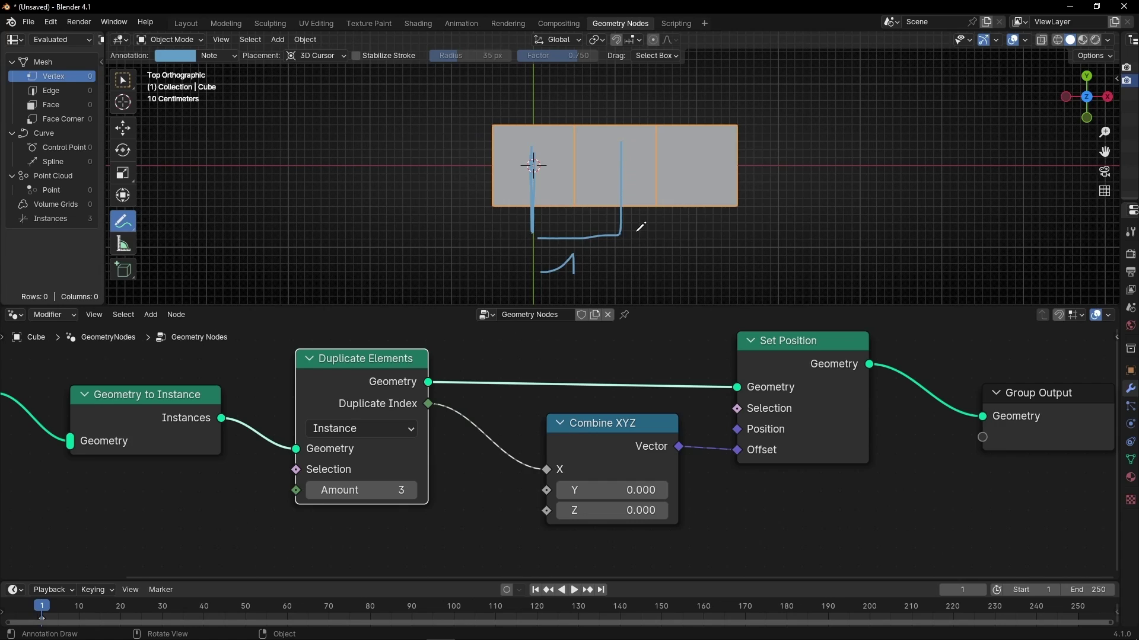
pyautogui.moveTo(625, 234)
pyautogui.mouseDown()
pyautogui.moveTo(682, 233)
pyautogui.moveTo(688, 156)
pyautogui.mouseUp()
pyautogui.moveTo(591, 110)
pyautogui.mouseDown()
pyautogui.moveTo(630, 92)
pyautogui.moveTo(686, 118)
pyautogui.moveTo(719, 118)
pyautogui.mouseUp()
pyautogui.moveTo(793, 100); pyautogui.dragTo(797, 104)
pyautogui.moveTo(762, 112)
pyautogui.mouseDown()
pyautogui.moveTo(843, 110)
pyautogui.moveTo(831, 127)
pyautogui.mouseUp()
pyautogui.moveTo(757, 106)
pyautogui.keyDown('ctrl'); pyautogui.mouseDown()
pyautogui.moveTo(697, 233)
pyautogui.moveTo(648, 272)
pyautogui.mouseUp(); pyautogui.keyUp('ctrl')
pyautogui.moveTo(649, 272)
pyautogui.mouseDown(button='middle')
pyautogui.moveTo(640, 170)
pyautogui.moveTo(495, 202)
pyautogui.mouseUp(button='middle')
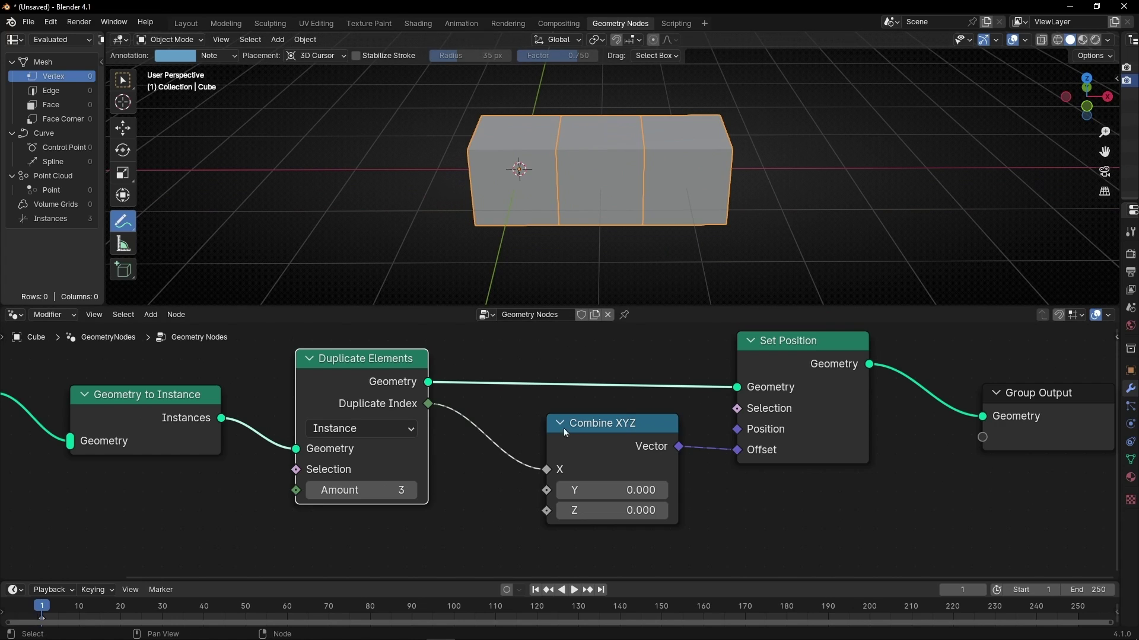
pyautogui.moveTo(589, 437)
pyautogui.mouseDown()
pyautogui.moveTo(621, 435)
pyautogui.moveTo(597, 433)
pyautogui.mouseUp()
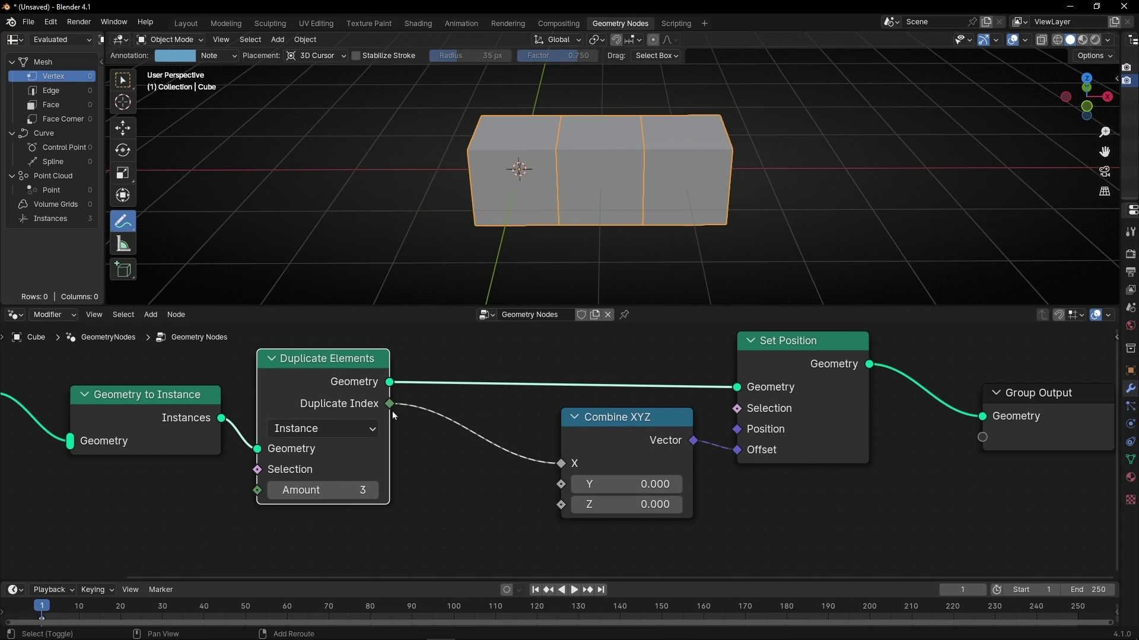
# Step: Drop a Math node onto the Index link, switch it to Multiply, and set its factor to 0
pyautogui.hotkey('shift', 'a')
pyautogui.write('add')
pyautogui.press('Return')
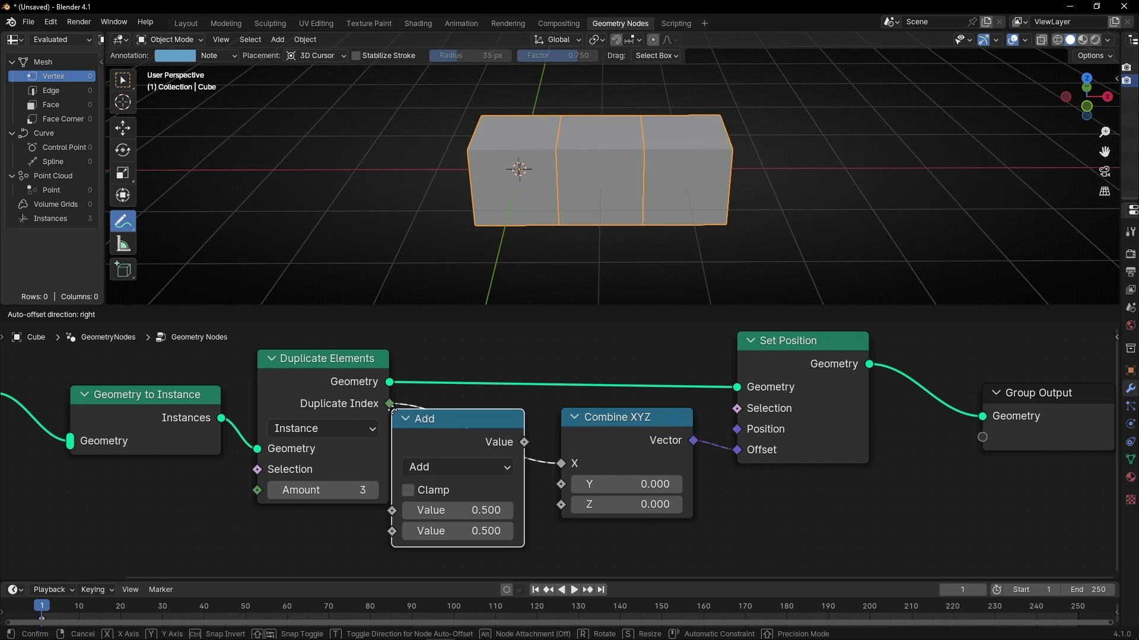
pyautogui.click(513, 436)
pyautogui.click(509, 458)
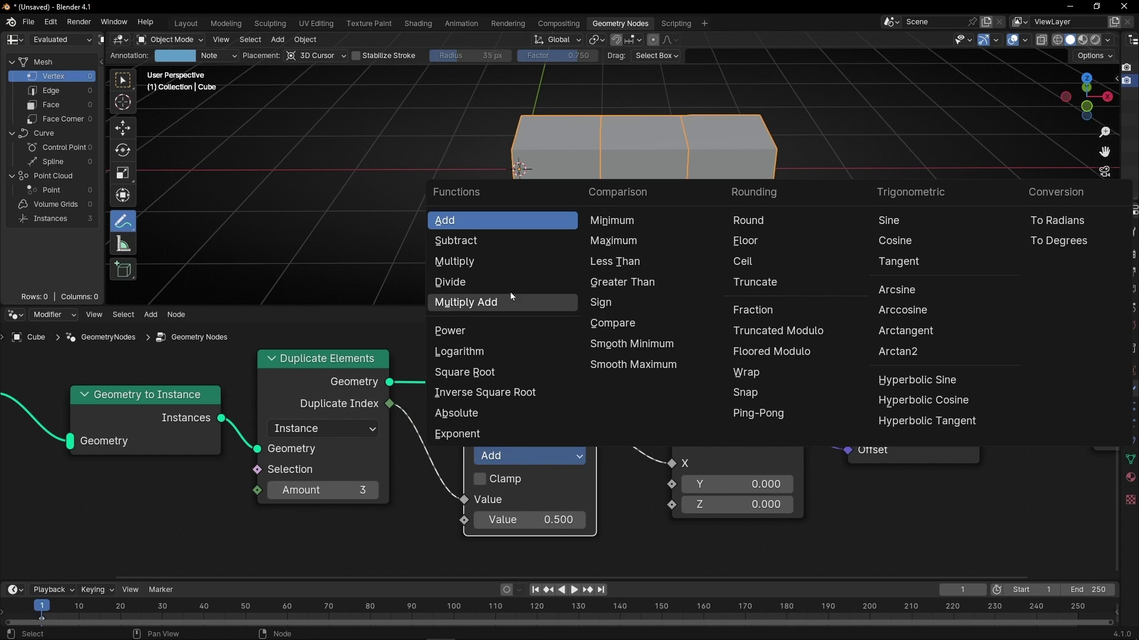
pyautogui.click(503, 260)
pyautogui.click(531, 514)
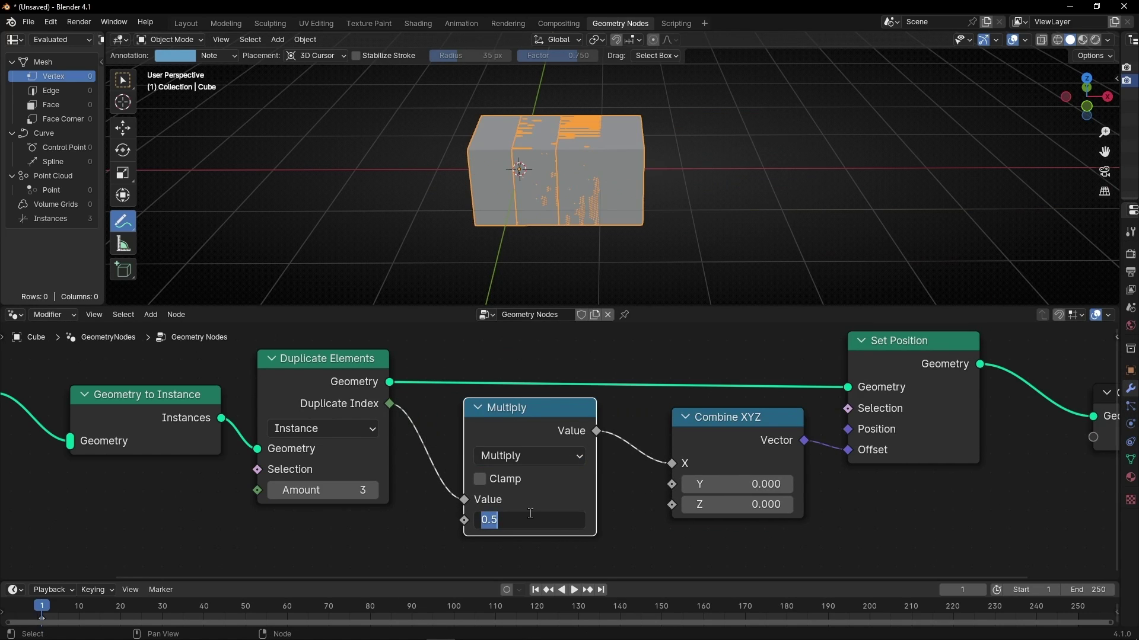
pyautogui.write('0')
pyautogui.press('Return')
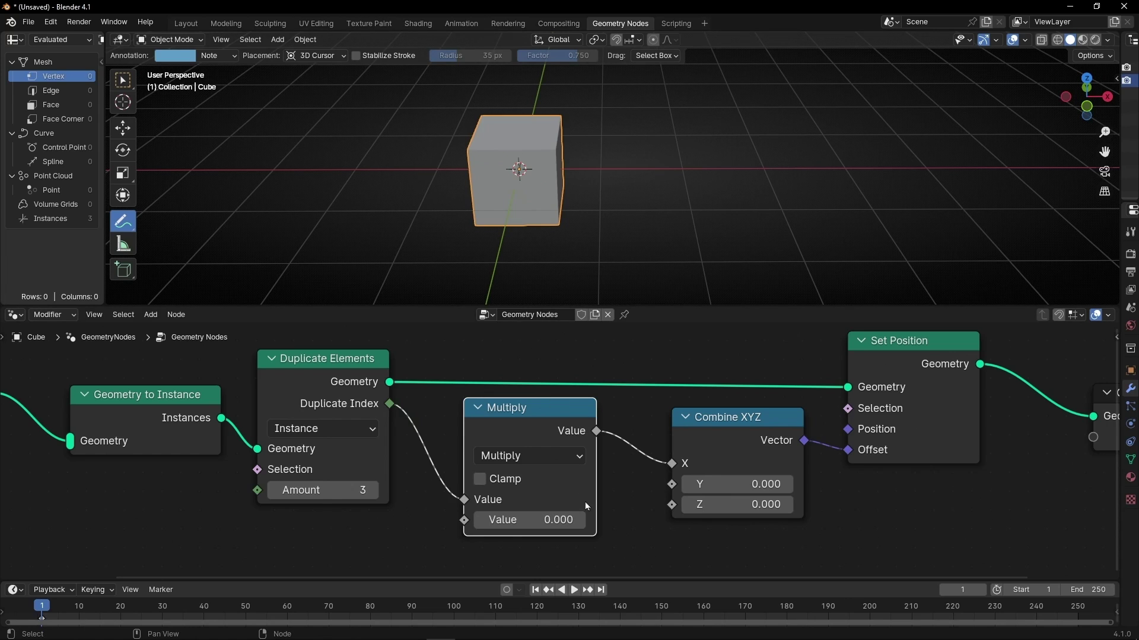
# Step: Try a larger multiplier to spread the cubes, then raise the duplicate Amount to 8
pyautogui.moveTo(579, 520)
pyautogui.mouseDown()
pyautogui.moveTo(593, 520)
pyautogui.moveTo(579, 521)
pyautogui.mouseUp()
pyautogui.scroll(-2, 672, 192)
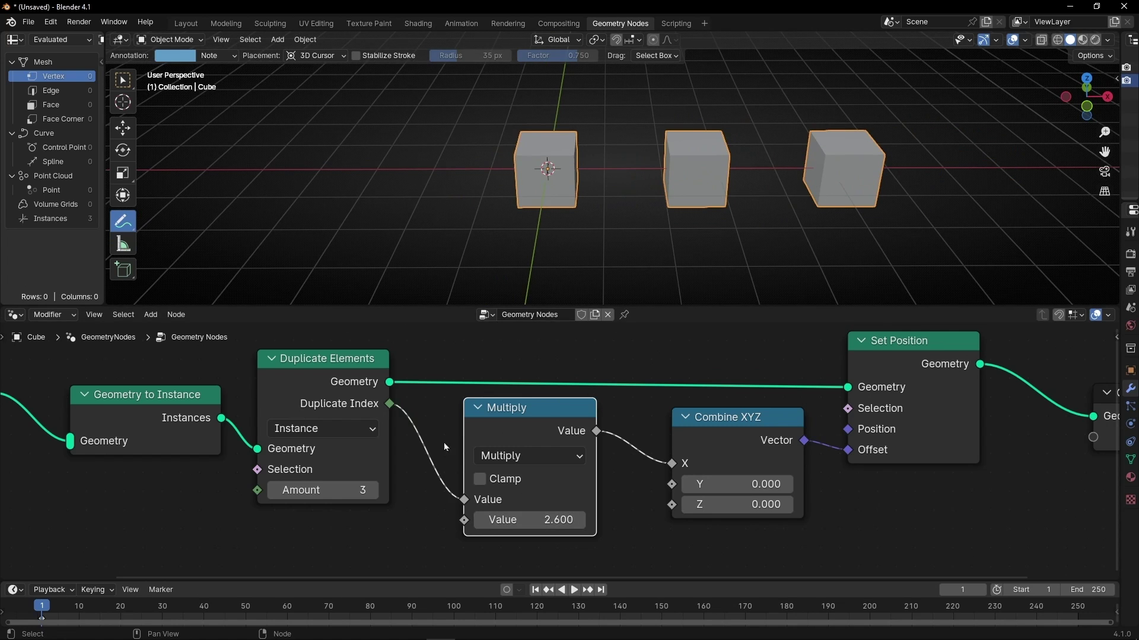
pyautogui.scroll(-3, 549, 237)
pyautogui.keyDown('shift'); pyautogui.moveTo(571, 210); pyautogui.dragTo(412, 244, button='middle'); pyautogui.keyUp('shift')
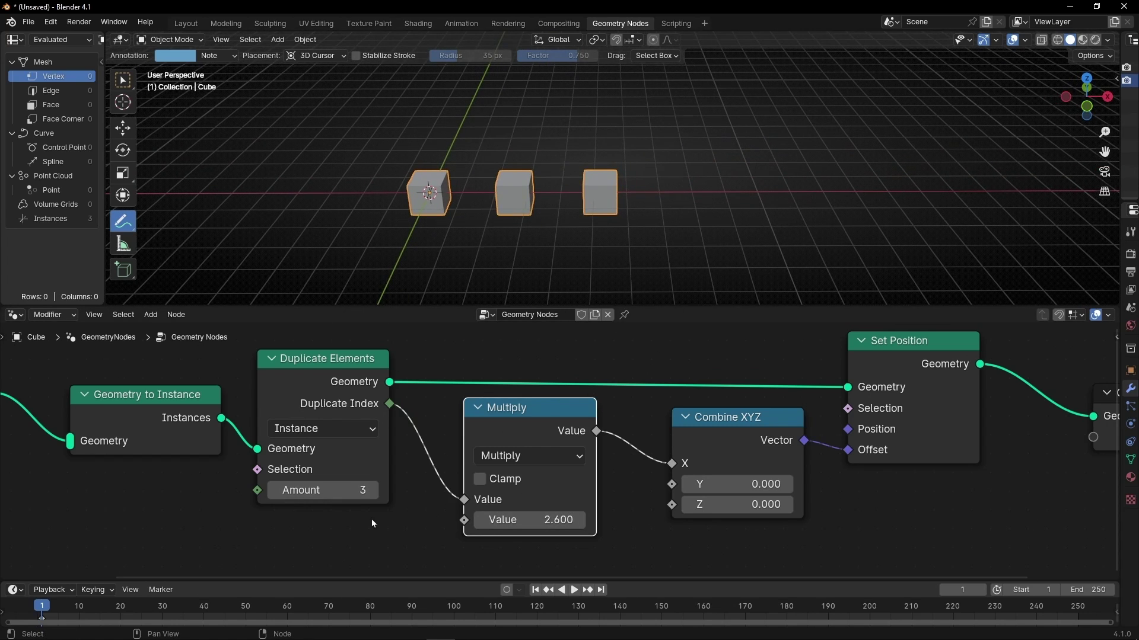
pyautogui.click(373, 492)
pyautogui.click(373, 492)
pyautogui.click(373, 493)
pyautogui.click(373, 493)
pyautogui.click(373, 493)
# Step: Reframe the view and sketch an annotation around the first cube, then erase the notes
pyautogui.moveTo(652, 209); pyautogui.dragTo(656, 195, button='middle')
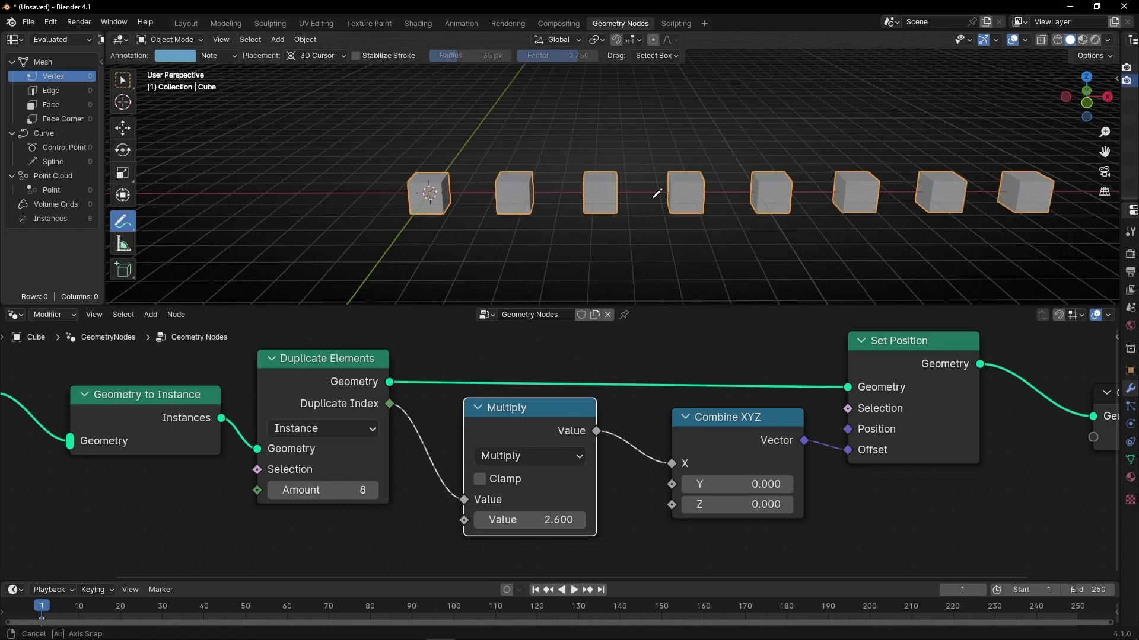
pyautogui.keyDown('shift'); pyautogui.moveTo(727, 204); pyautogui.dragTo(664, 202, button='middle'); pyautogui.keyUp('shift')
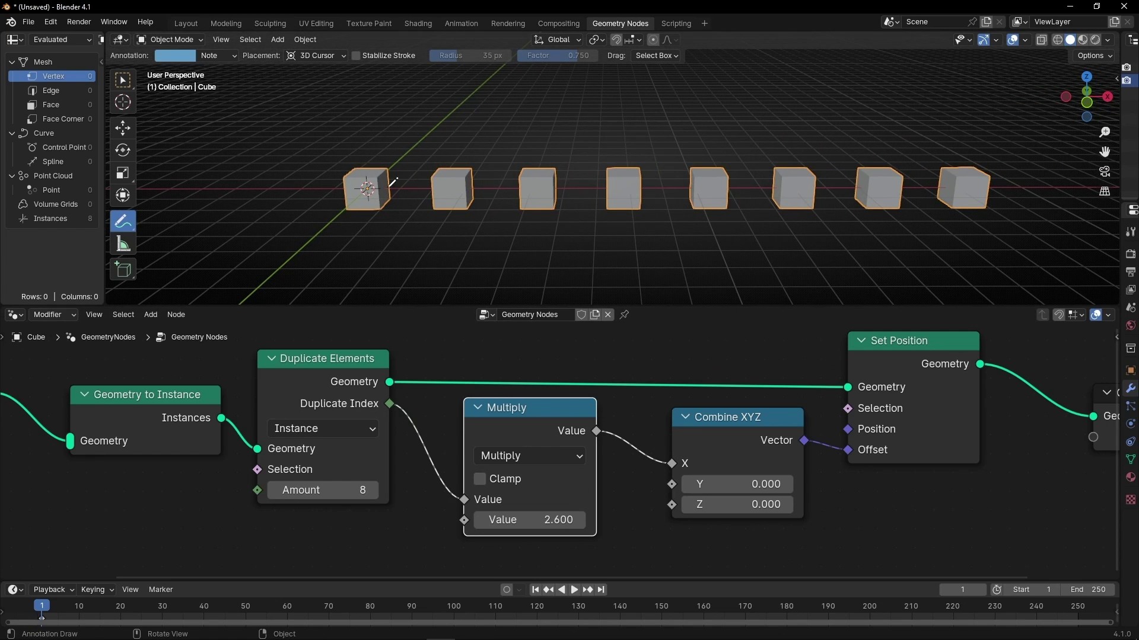
pyautogui.moveTo(392, 113)
pyautogui.mouseDown()
pyautogui.moveTo(367, 122)
pyautogui.moveTo(373, 142)
pyautogui.moveTo(759, 69)
pyautogui.moveTo(787, 122)
pyautogui.mouseUp()
pyautogui.moveTo(867, 126)
pyautogui.keyDown('ctrl'); pyautogui.mouseDown()
pyautogui.moveTo(607, 95)
pyautogui.moveTo(379, 160)
pyautogui.mouseUp(); pyautogui.keyUp('ctrl')
pyautogui.click(534, 522)
# Step: Keyframe the Multiply factor at 0 on frame 1
pyautogui.write('0')
pyautogui.press('Return')
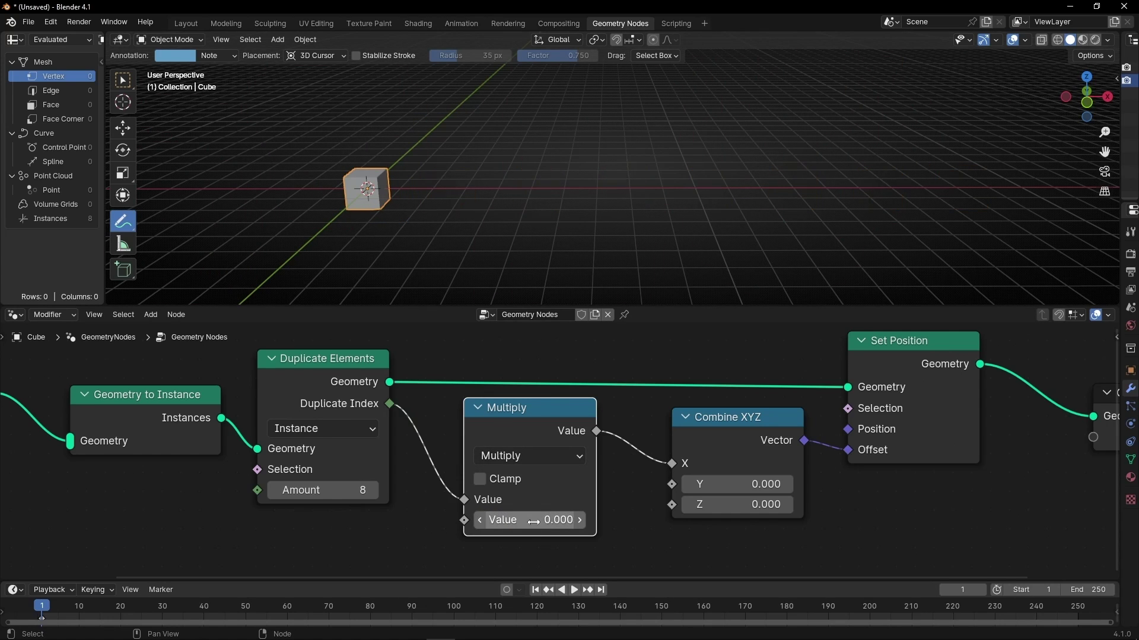
pyautogui.rightClick(533, 521)
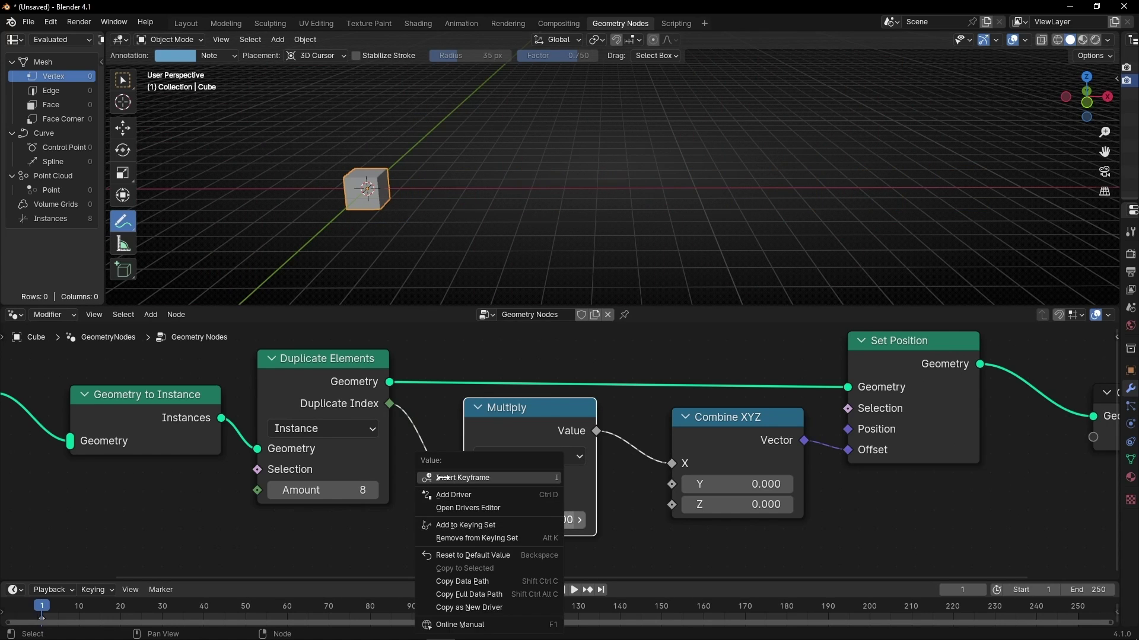
pyautogui.click(504, 477)
# Step: At frame 38, keyframe the factor at 2.3, then return to frame 1
pyautogui.moveTo(78, 606); pyautogui.dragTo(196, 606)
pyautogui.moveTo(522, 520)
pyautogui.mouseDown()
pyautogui.moveTo(570, 520)
pyautogui.moveTo(514, 516)
pyautogui.mouseUp()
pyautogui.rightClick(514, 516)
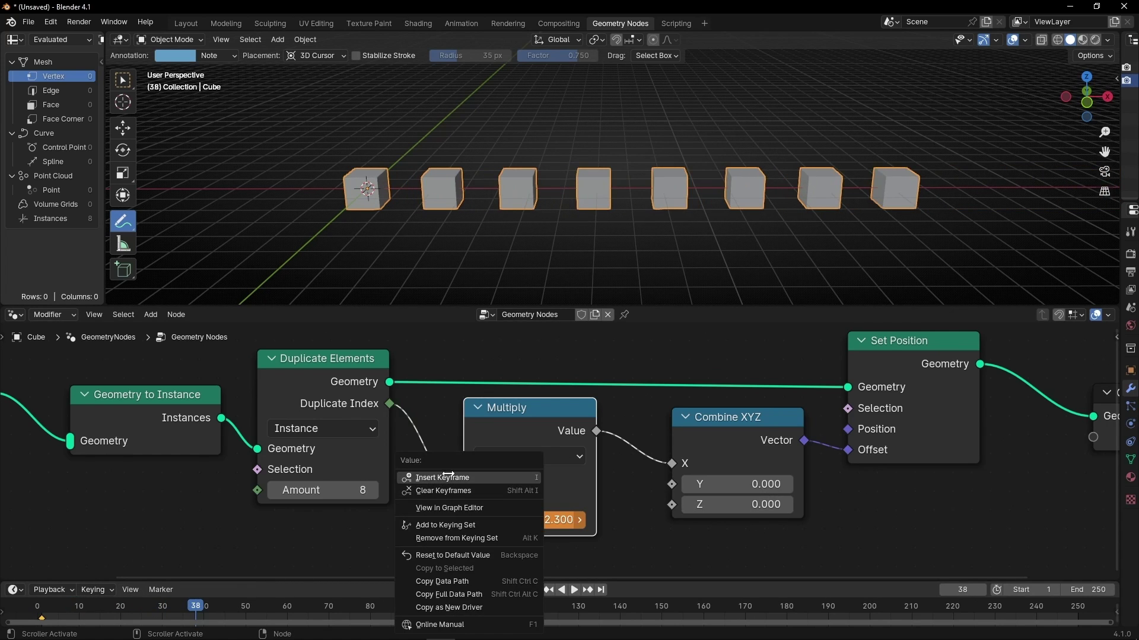
pyautogui.click(496, 478)
pyautogui.hotkey('shift', 'Left')
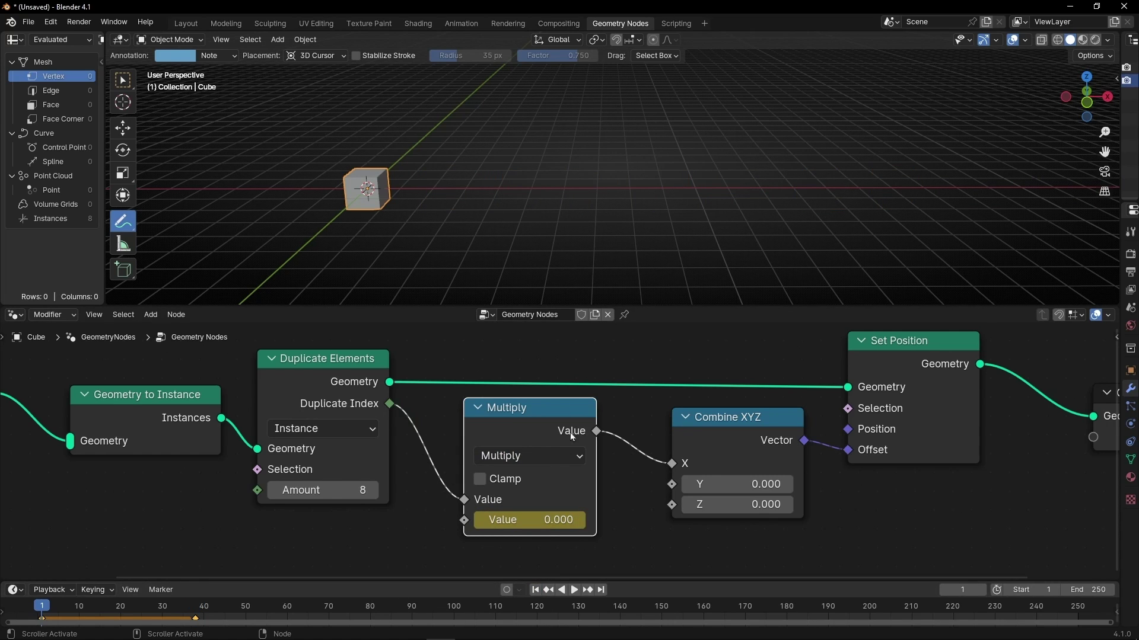
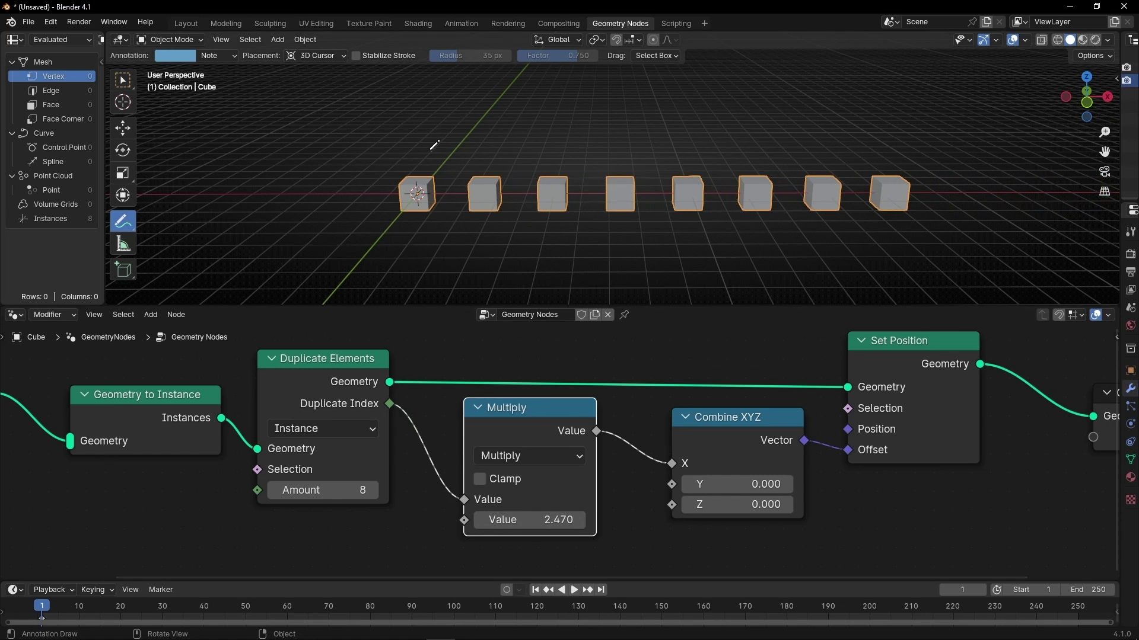
# Step: Centre the cubes in view and select the Multiply, Combine XYZ and Set Position nodes
pyautogui.keyDown('shift'); pyautogui.moveTo(397, 247); pyautogui.dragTo(456, 246, button='middle'); pyautogui.keyUp('shift')
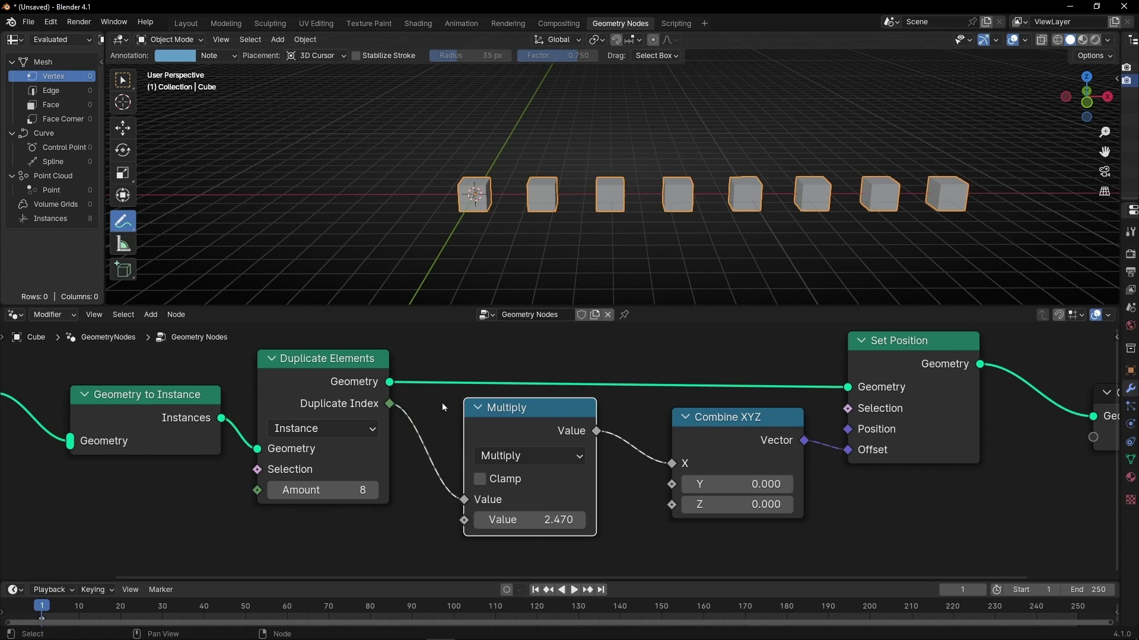
pyautogui.moveTo(442, 404); pyautogui.dragTo(973, 504)
# Step: Shift the nodes right and insert a Math Add node between Duplicate Index and Multiply
pyautogui.press('g')
pyautogui.click(1097, 506)
pyautogui.click(544, 441)
pyautogui.hotkey('shift', 'a')
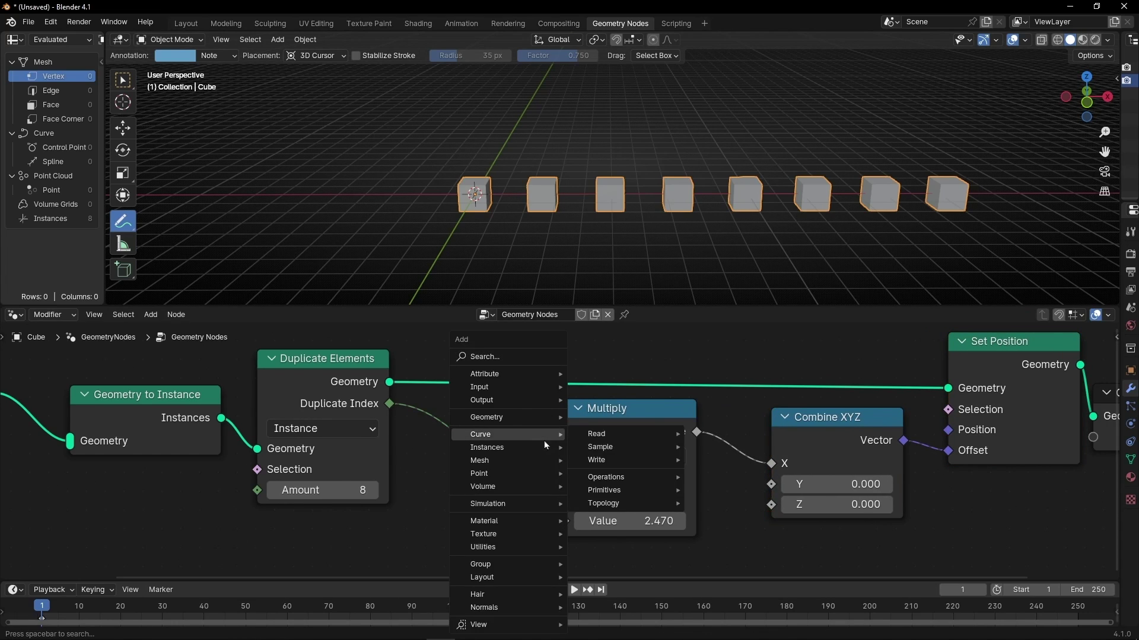
pyautogui.write('add')
pyautogui.press('Return')
pyautogui.click(462, 415)
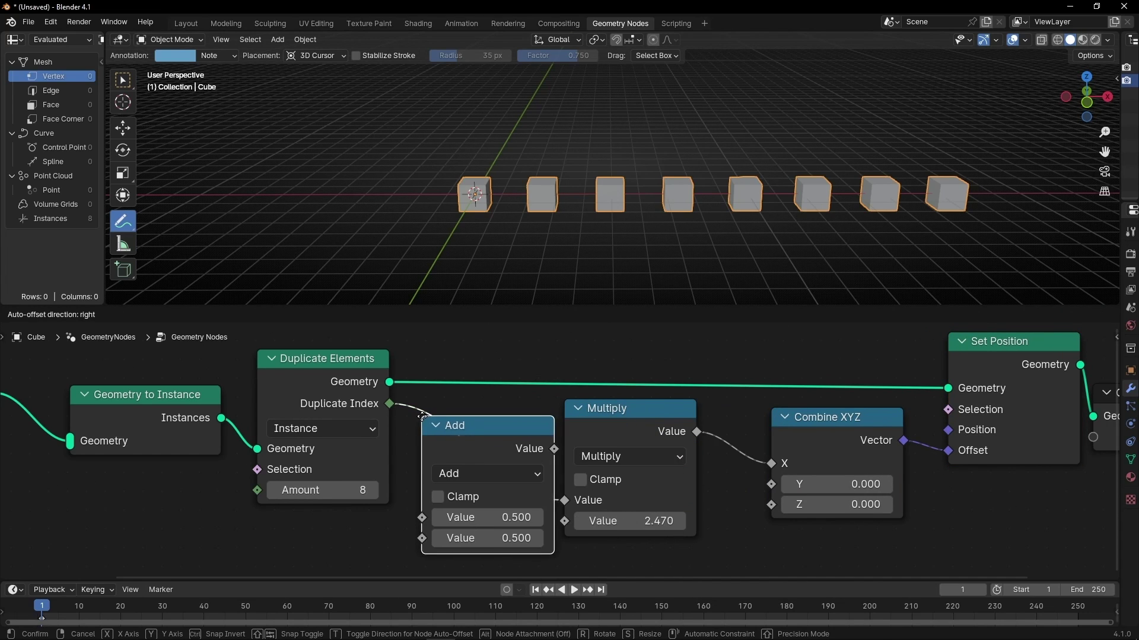
# Step: Sketch and erase an arrow note, then lower the Add value to -2.6 to shift cubes left
pyautogui.moveTo(713, 251)
pyautogui.mouseDown()
pyautogui.moveTo(437, 251)
pyautogui.moveTo(409, 236)
pyautogui.moveTo(423, 273)
pyautogui.mouseUp()
pyautogui.keyDown('ctrl'); pyautogui.moveTo(611, 271); pyautogui.dragTo(381, 256); pyautogui.keyUp('ctrl')
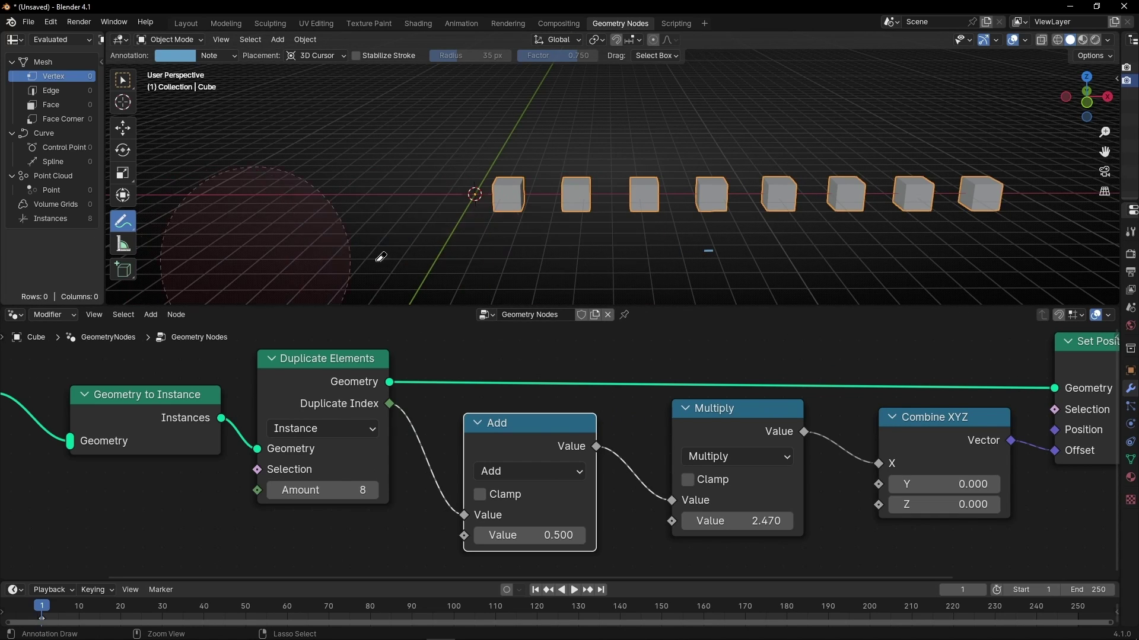
pyautogui.moveTo(485, 536); pyautogui.dragTo(302, 536)
# Step: Switch the math node to Subtract and set its value to 5
pyautogui.click(542, 479)
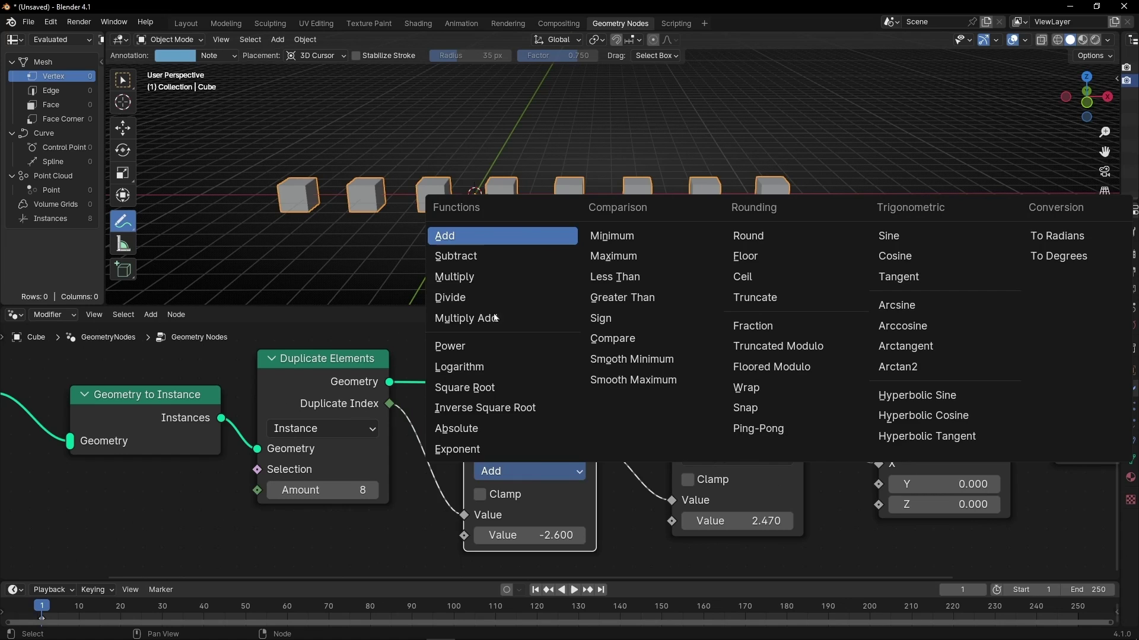
pyautogui.click(474, 258)
pyautogui.click(537, 534)
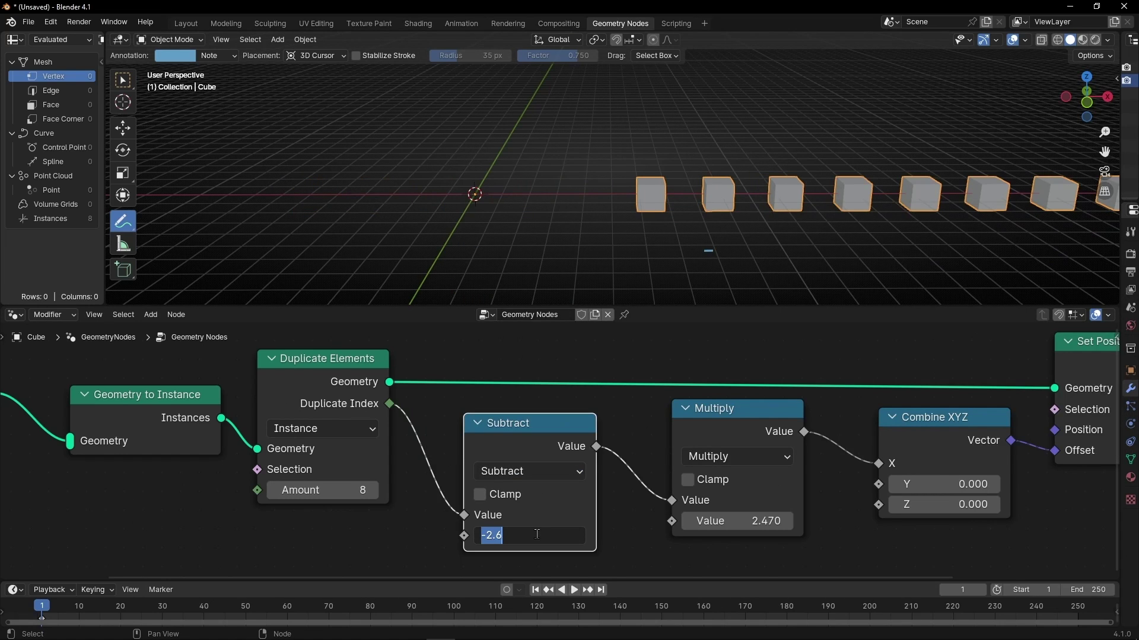
pyautogui.write('1')
pyautogui.press('Return')
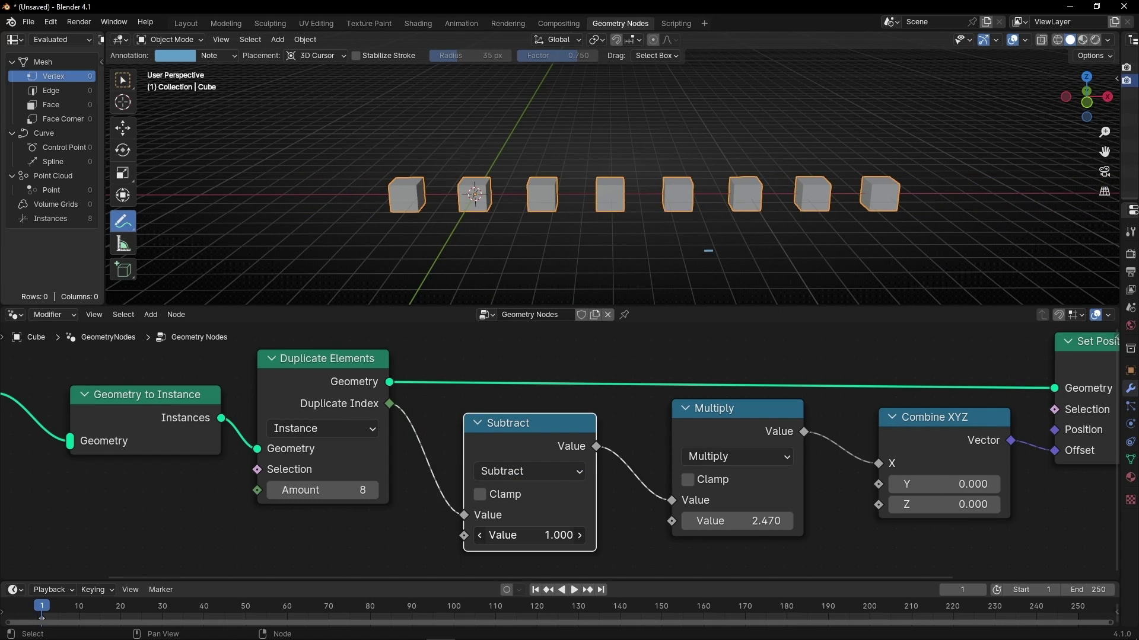
pyautogui.moveTo(536, 535); pyautogui.dragTo(563, 535)
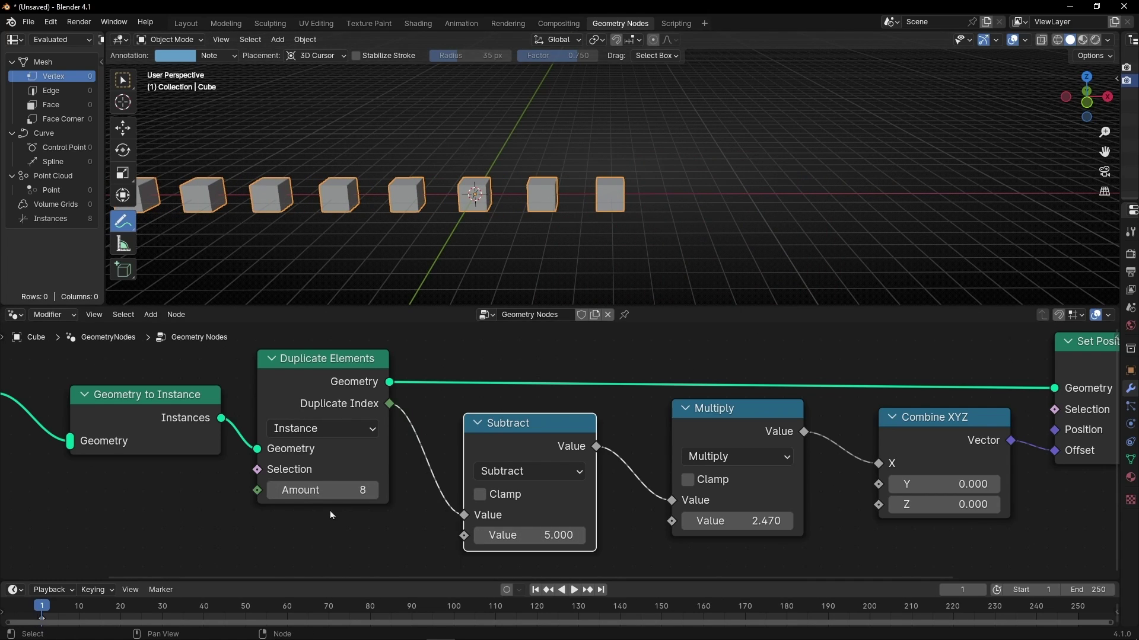
# Step: Set the Duplicate Elements Amount to 5
pyautogui.click(333, 492)
pyautogui.write('5')
pyautogui.press('Return')
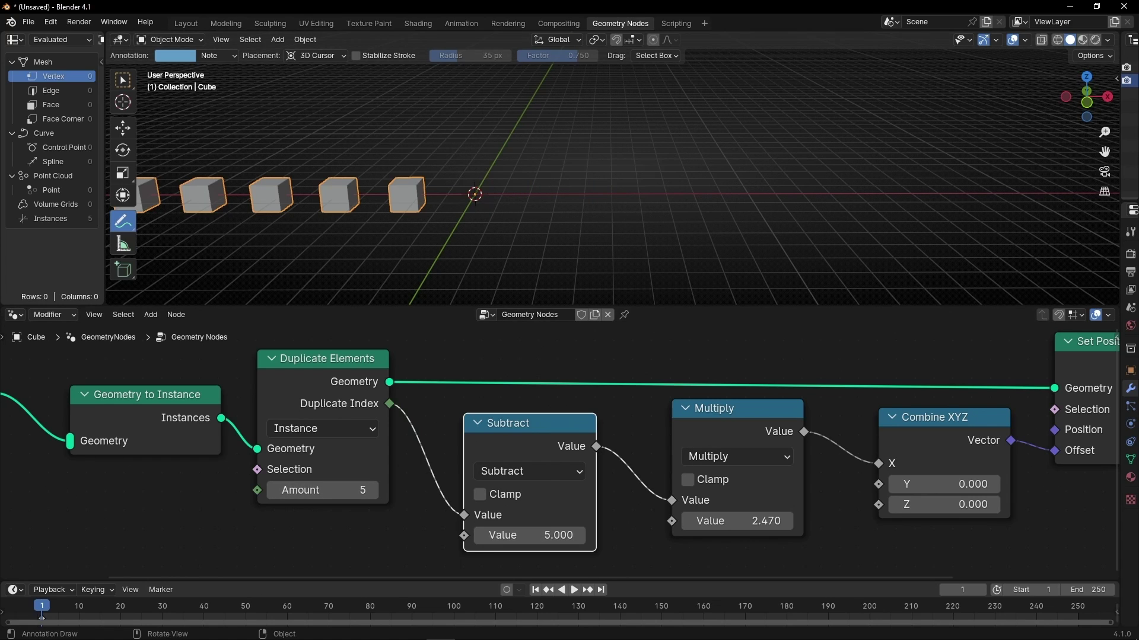
# Step: In front view, set the Subtract value to 2 so the five cubes are centred
pyautogui.click(1087, 102)
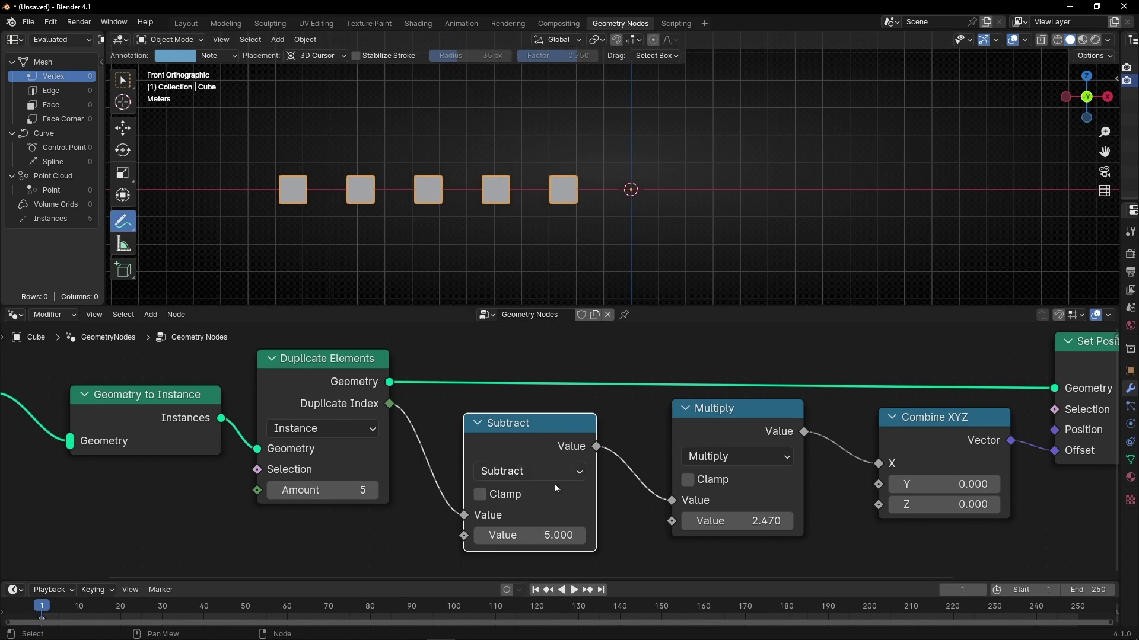
pyautogui.moveTo(534, 535); pyautogui.dragTo(442, 535)
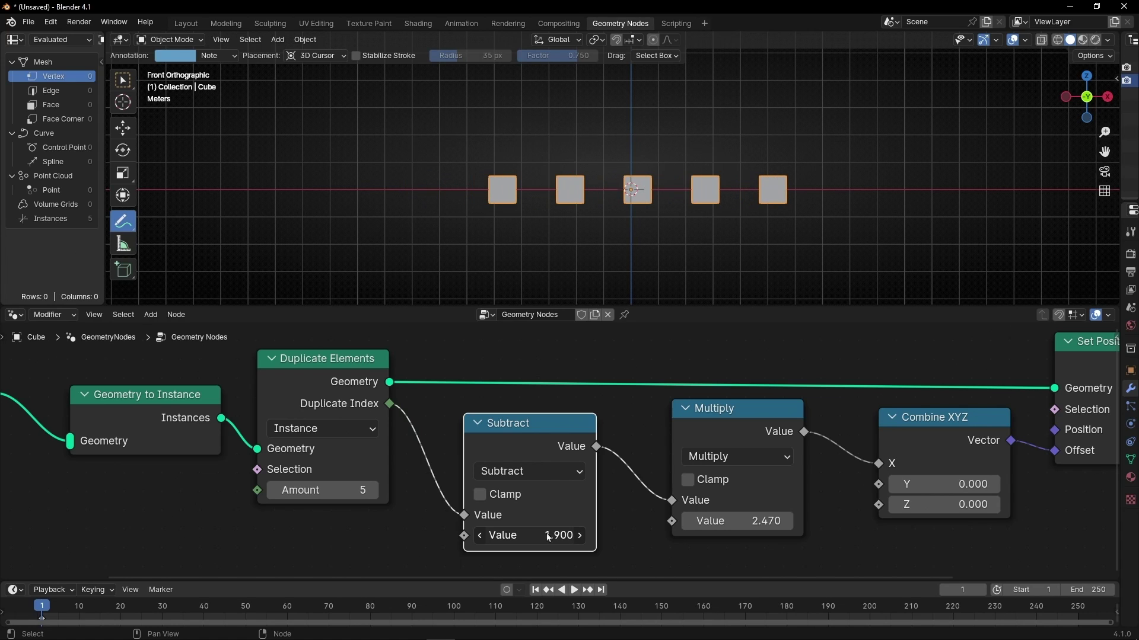
pyautogui.scroll(3, 765, 229)
pyautogui.keyDown('shift'); pyautogui.moveTo(767, 226); pyautogui.dragTo(638, 194, button='middle'); pyautogui.keyUp('shift')
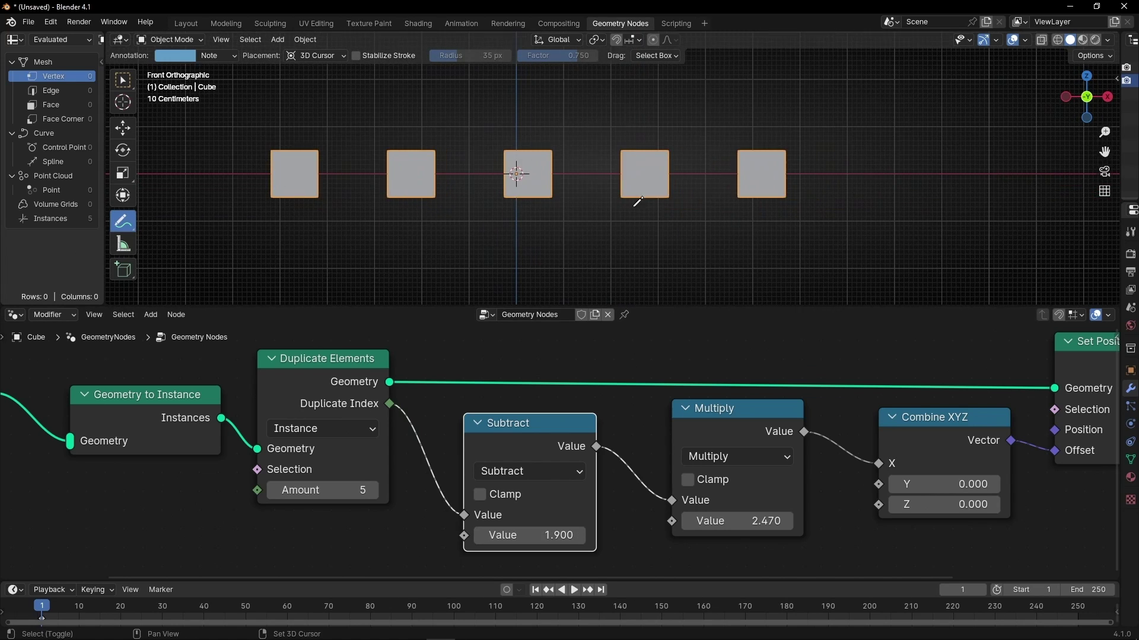
pyautogui.click(581, 537)
# Step: Orbit back into perspective and briefly try six cubes before returning to five
pyautogui.moveTo(529, 187); pyautogui.dragTo(393, 159, button='middle')
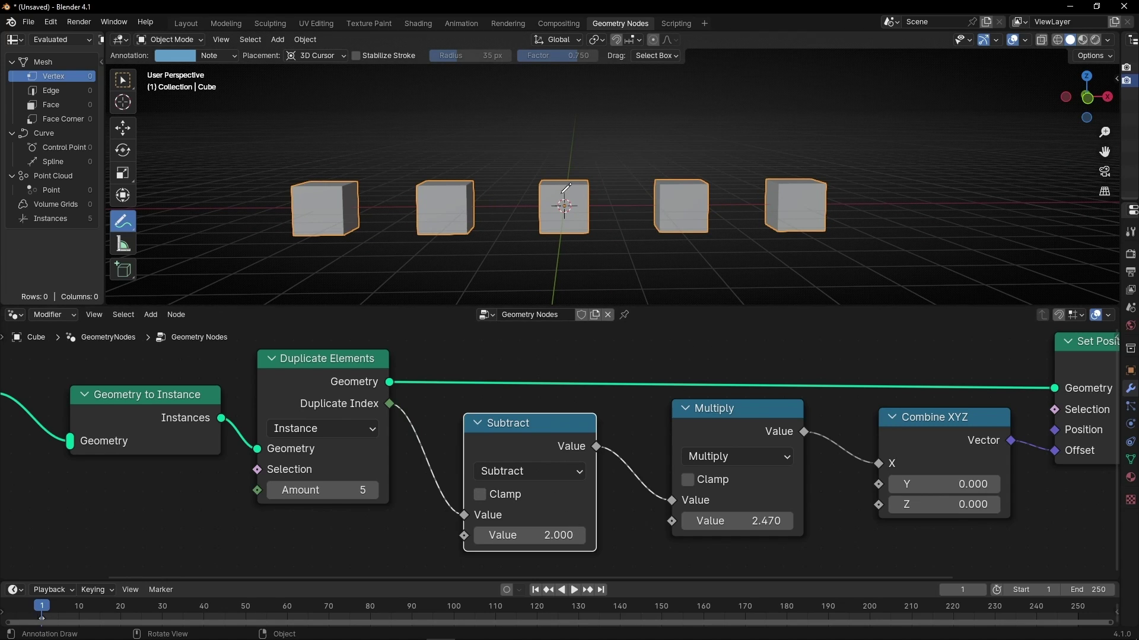
pyautogui.moveTo(539, 198); pyautogui.dragTo(409, 203, button='middle')
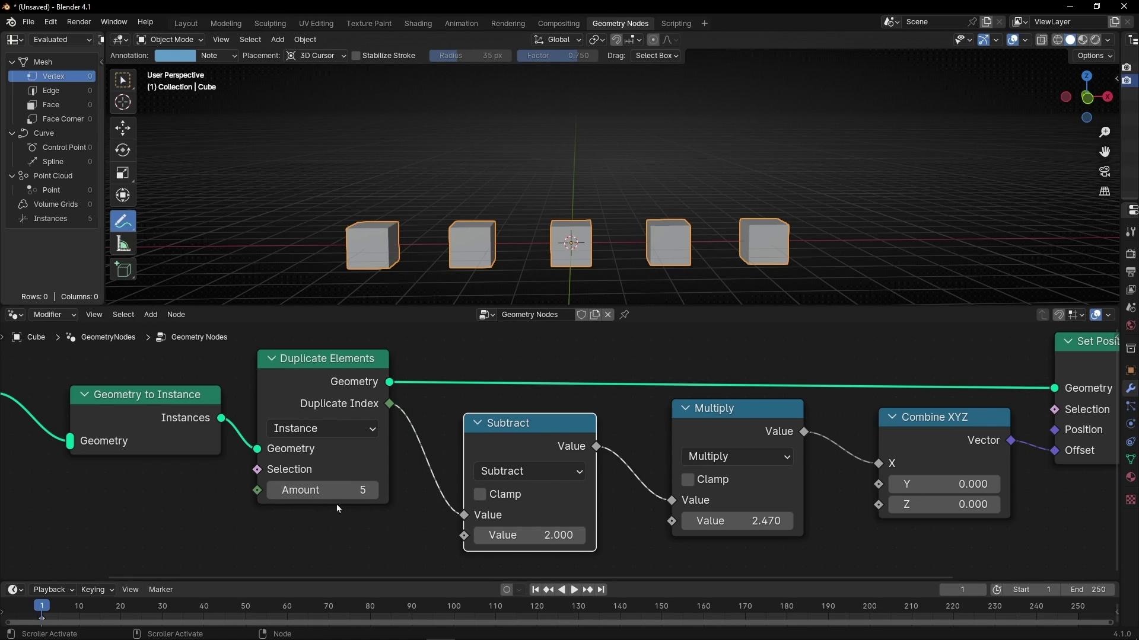
pyautogui.click(372, 491)
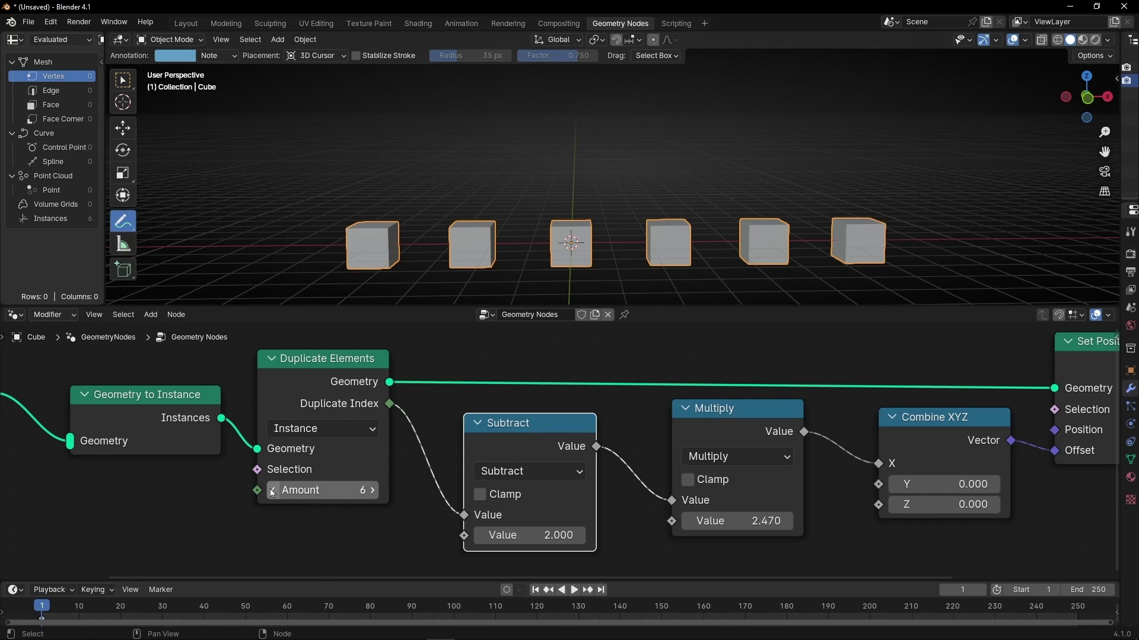
pyautogui.click(271, 490)
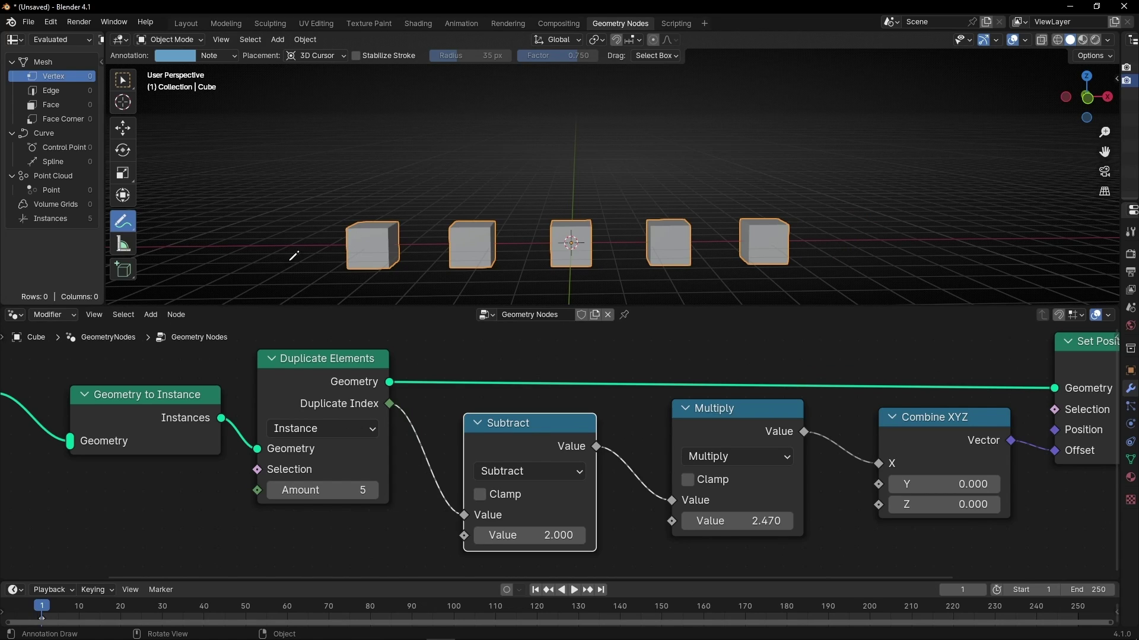
# Step: Write 'x-1/2' as an annotation in the viewport
pyautogui.moveTo(385, 102); pyautogui.dragTo(310, 156)
pyautogui.moveTo(326, 106); pyautogui.dragTo(385, 166)
pyautogui.moveTo(424, 131)
pyautogui.mouseDown()
pyautogui.moveTo(461, 130)
pyautogui.moveTo(500, 95)
pyautogui.moveTo(497, 160)
pyautogui.mouseUp()
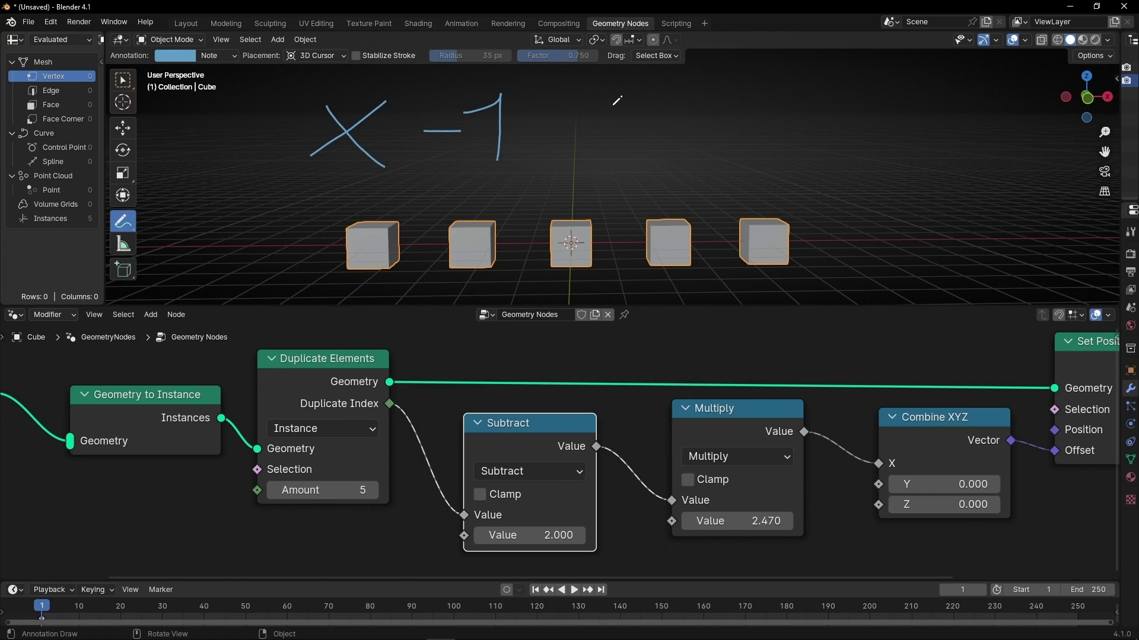
pyautogui.moveTo(599, 85); pyautogui.dragTo(538, 190)
pyautogui.moveTo(608, 100)
pyautogui.mouseDown()
pyautogui.moveTo(618, 149)
pyautogui.moveTo(707, 150)
pyautogui.mouseUp()
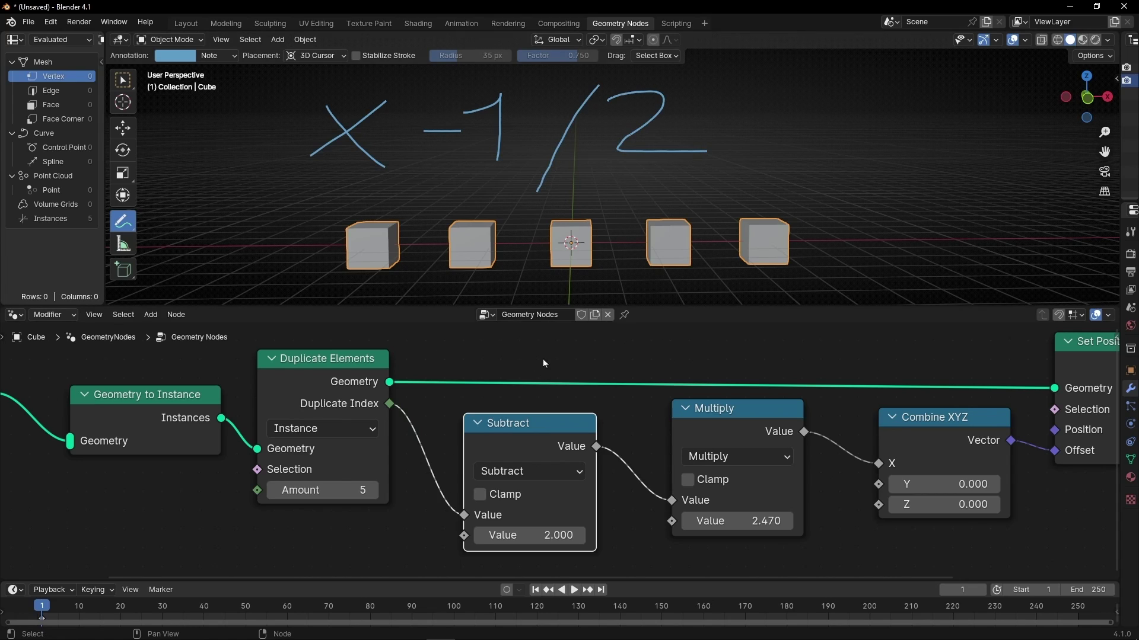
# Step: Raise the cube count to 7 and enter 6/2 so Subtract takes 3
pyautogui.click(372, 490)
pyautogui.click(373, 489)
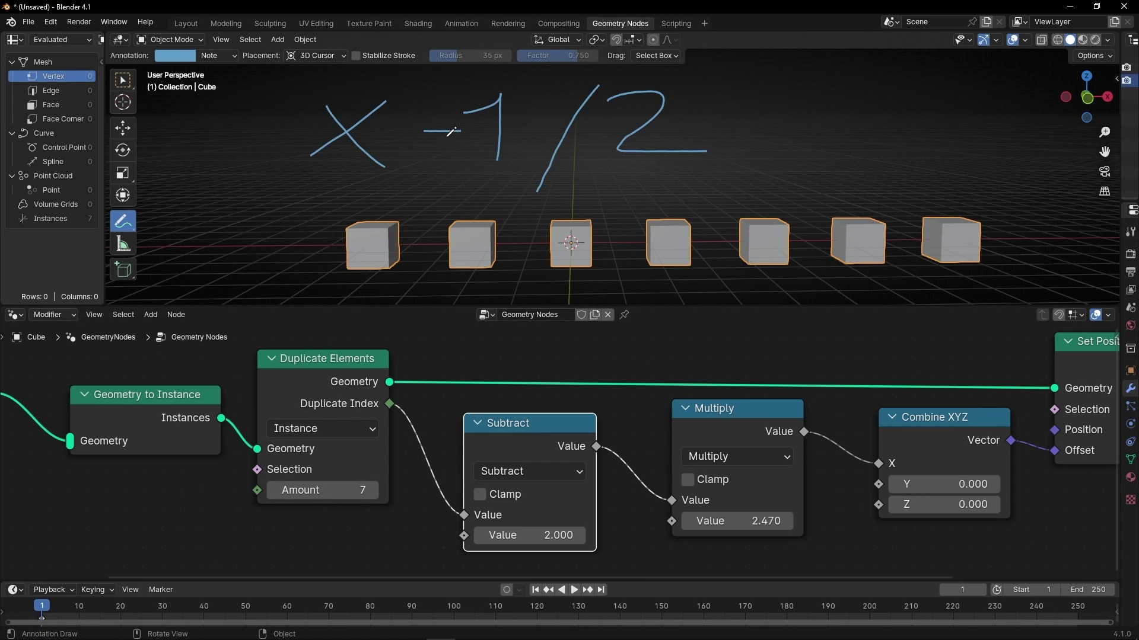
pyautogui.click(539, 535)
pyautogui.write('6/')
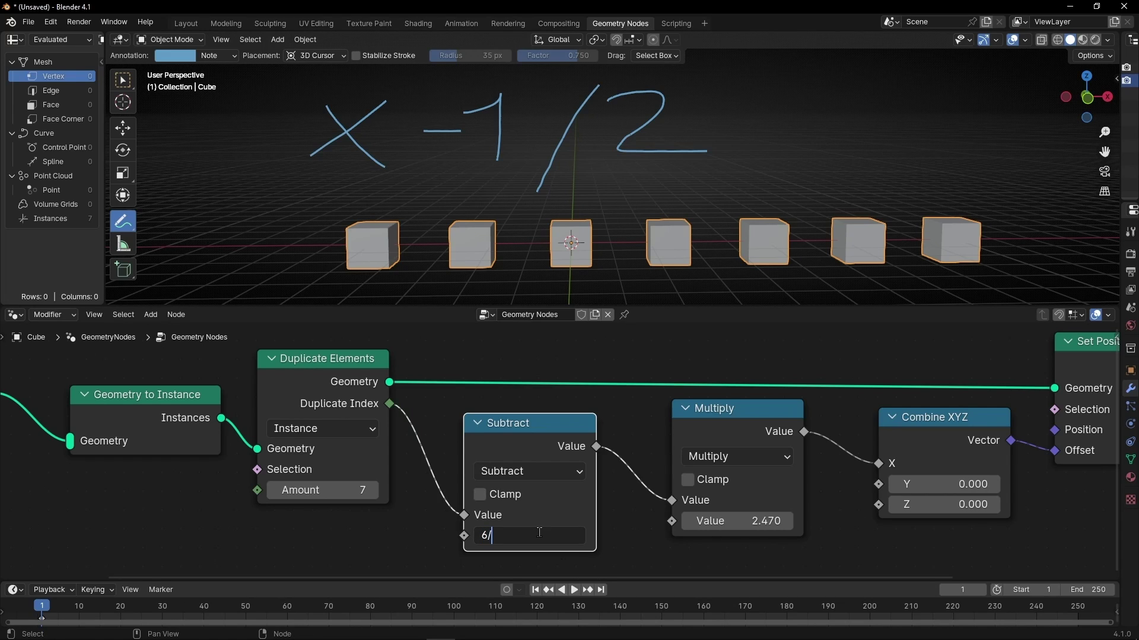
pyautogui.write('2')
pyautogui.press('Return')
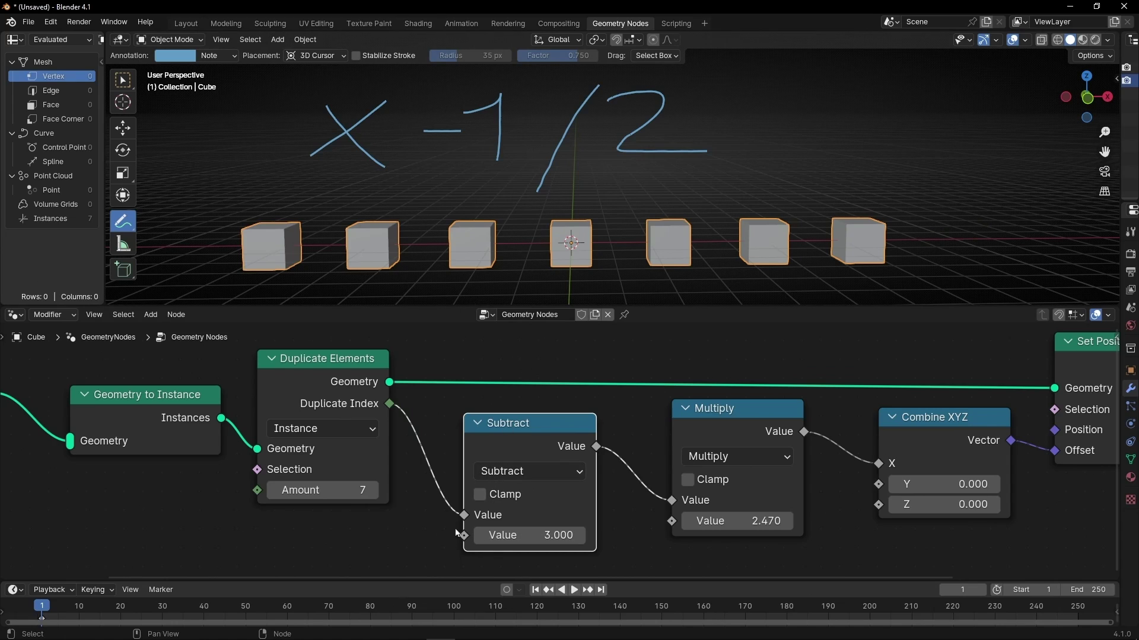
# Step: Raise the cube count to 10 and fit all nodes in the node editor
pyautogui.click(376, 492)
pyautogui.click(376, 492)
pyautogui.click(376, 492)
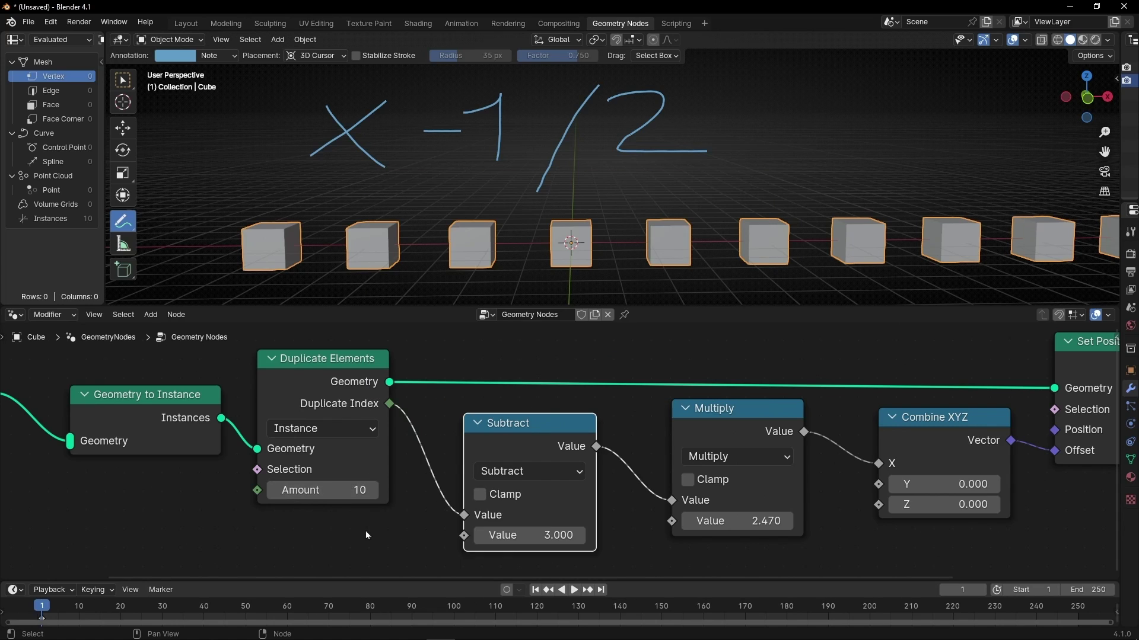
pyautogui.press('Home')
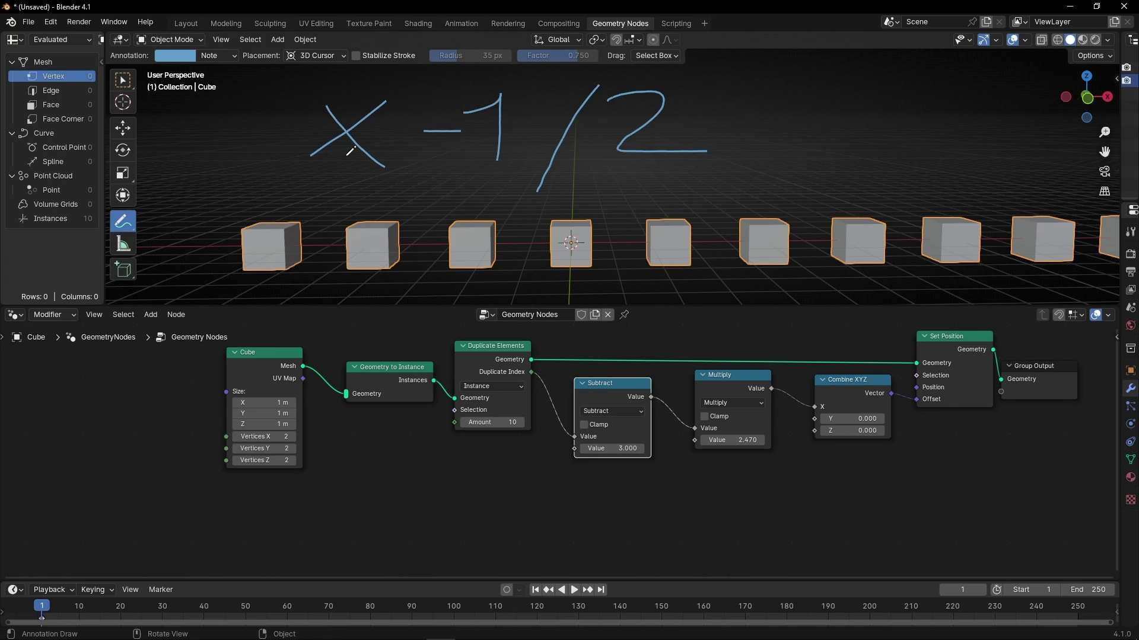
# Step: Move Cube and Geometry to Instance left and feed a new Integer node into Amount
pyautogui.moveTo(274, 375); pyautogui.dragTo(110, 379)
pyautogui.moveTo(385, 369); pyautogui.dragTo(222, 368)
pyautogui.moveTo(454, 423); pyautogui.dragTo(344, 448)
pyautogui.write('inti')
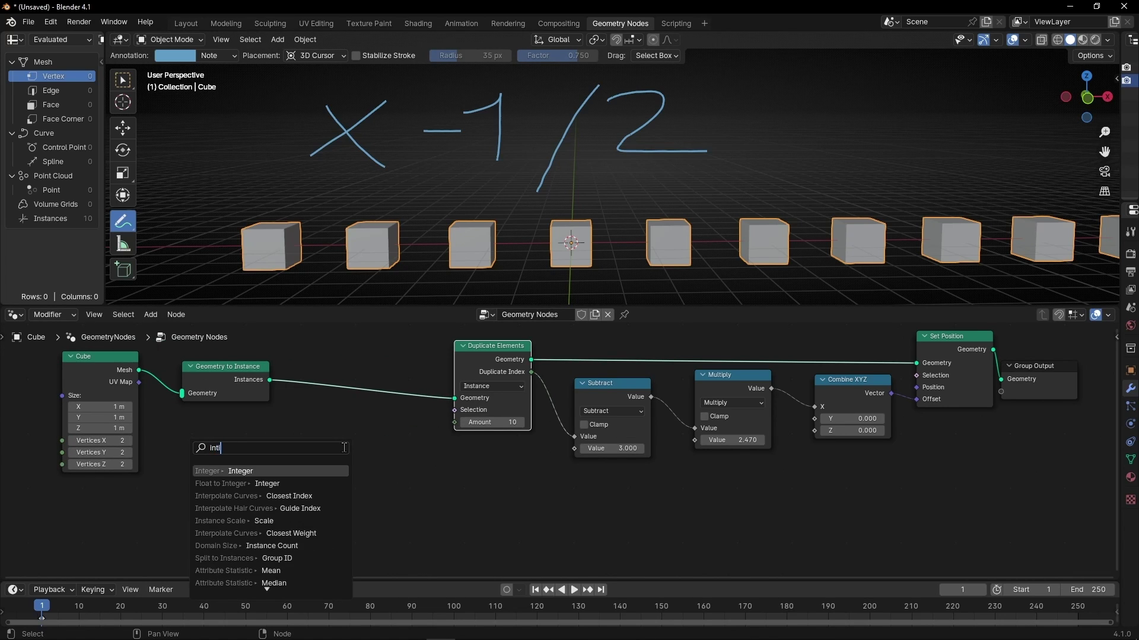
pyautogui.press('Return')
pyautogui.click(344, 448)
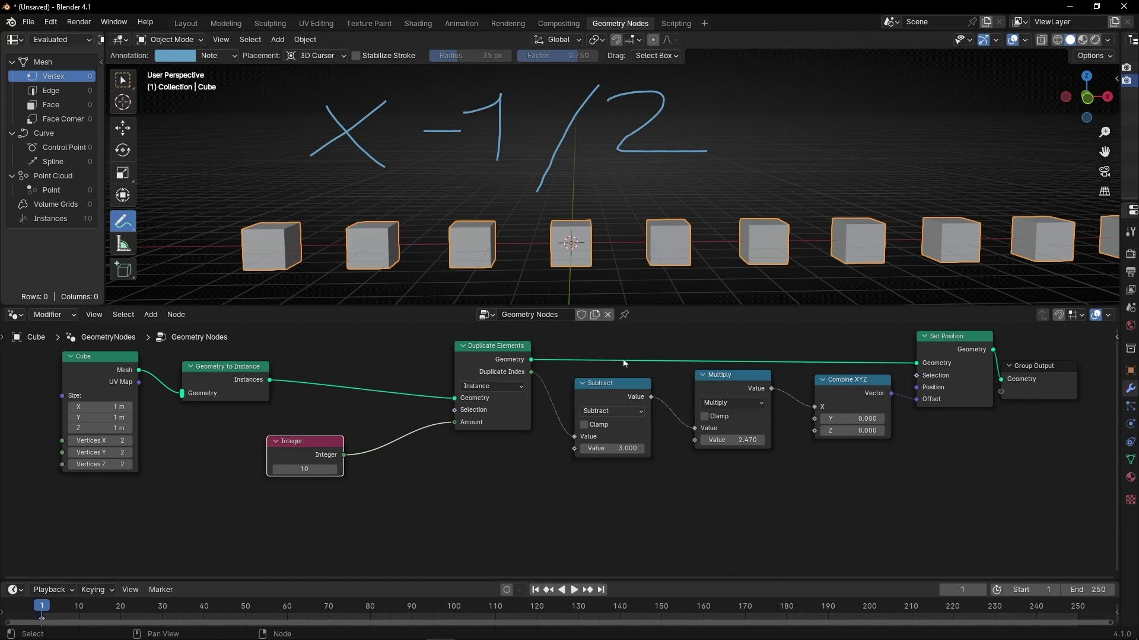
# Step: Nudge the Subtract node right and extend the viewport note to read 'x-1/2=?'
pyautogui.moveTo(578, 419)
pyautogui.mouseDown()
pyautogui.moveTo(576, 429)
pyautogui.moveTo(596, 419)
pyautogui.mouseUp()
pyautogui.moveTo(743, 127); pyautogui.dragTo(817, 128)
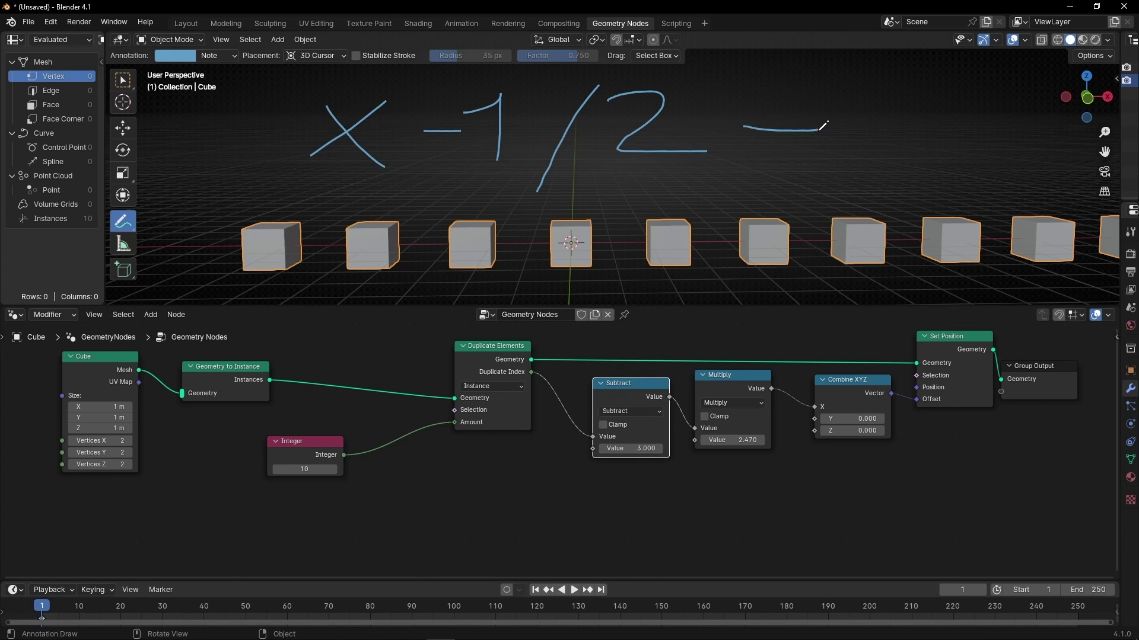
pyautogui.moveTo(761, 154); pyautogui.dragTo(834, 146)
pyautogui.moveTo(849, 89)
pyautogui.mouseDown()
pyautogui.moveTo(892, 131)
pyautogui.moveTo(877, 153)
pyautogui.moveTo(900, 173)
pyautogui.mouseUp()
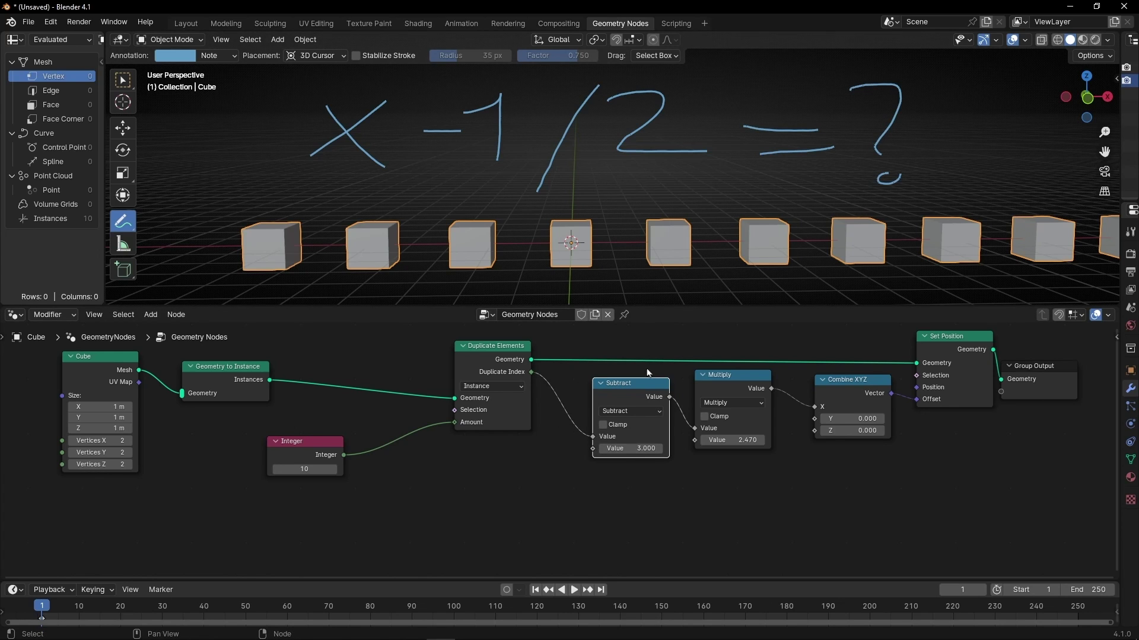
# Step: Wrap the Subtract node in a frame labelled '?'
pyautogui.hotkey('ctrl', 'j')
pyautogui.press('F2')
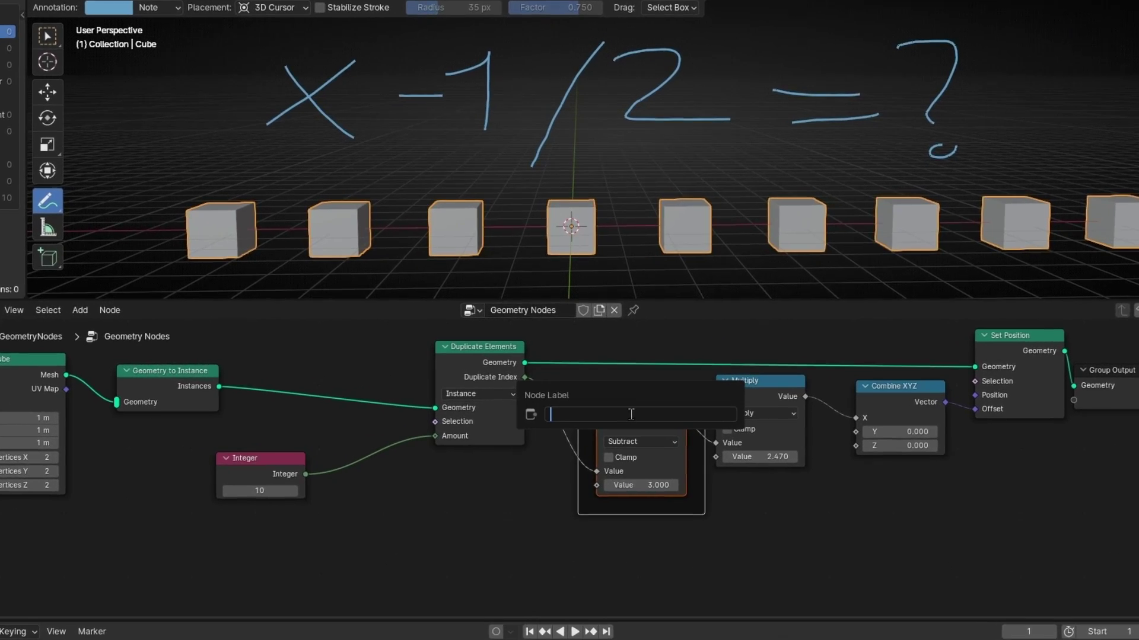
pyautogui.write('?')
pyautogui.press('Return')
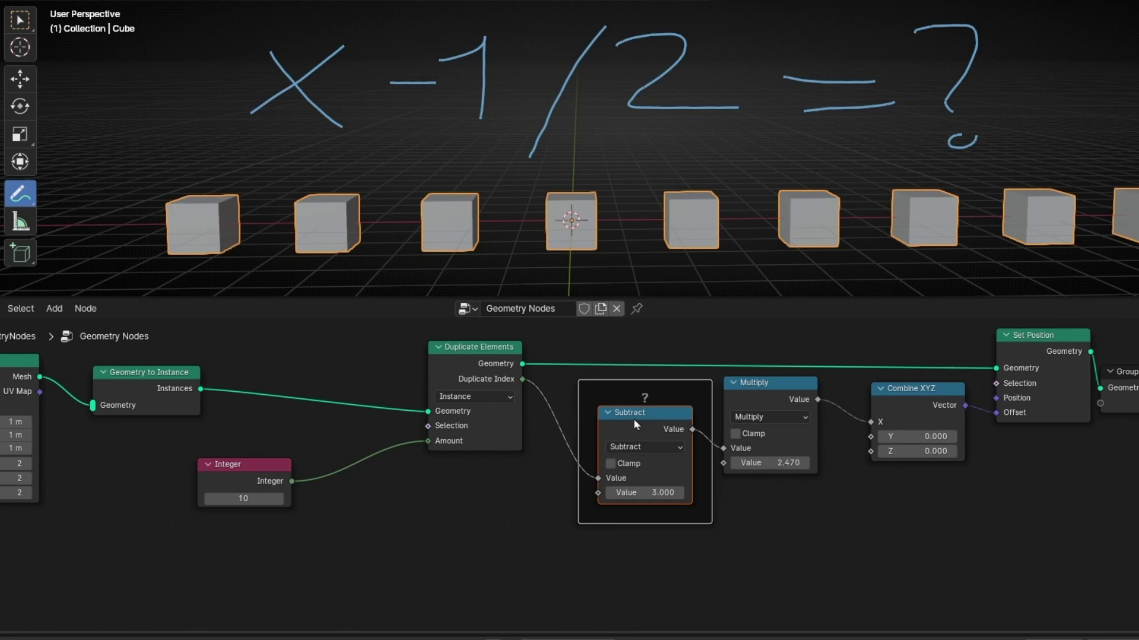
# Step: Wrap the Integer count node in a frame labelled 'X' and move it down-left
pyautogui.moveTo(259, 474); pyautogui.dragTo(286, 440)
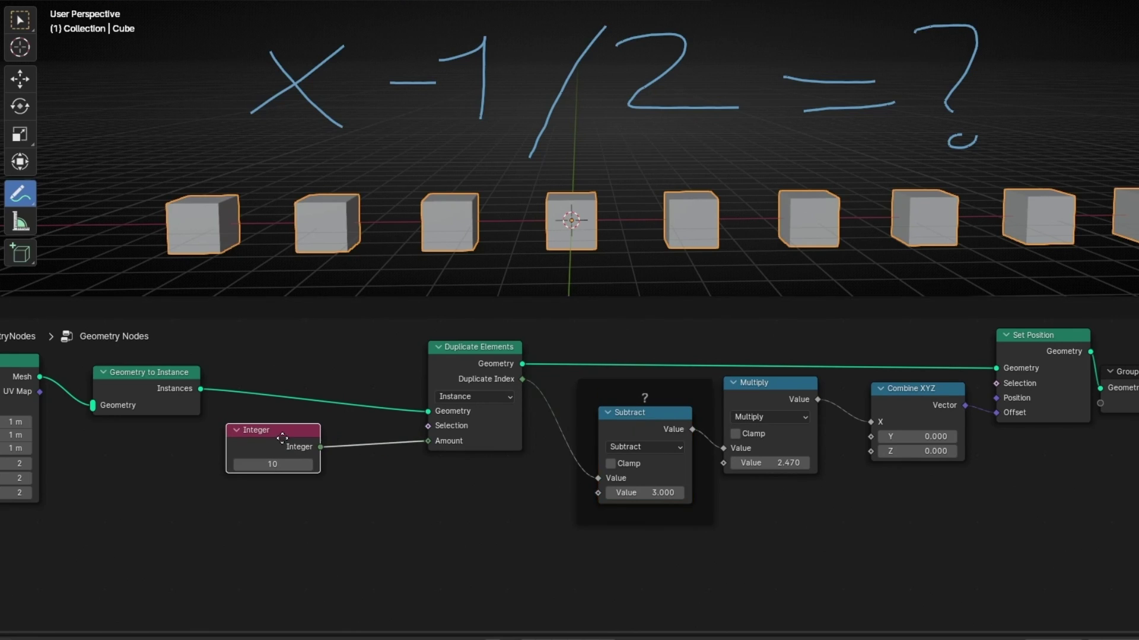
pyautogui.hotkey('ctrl', 'j')
pyautogui.press('F2')
pyautogui.write('X')
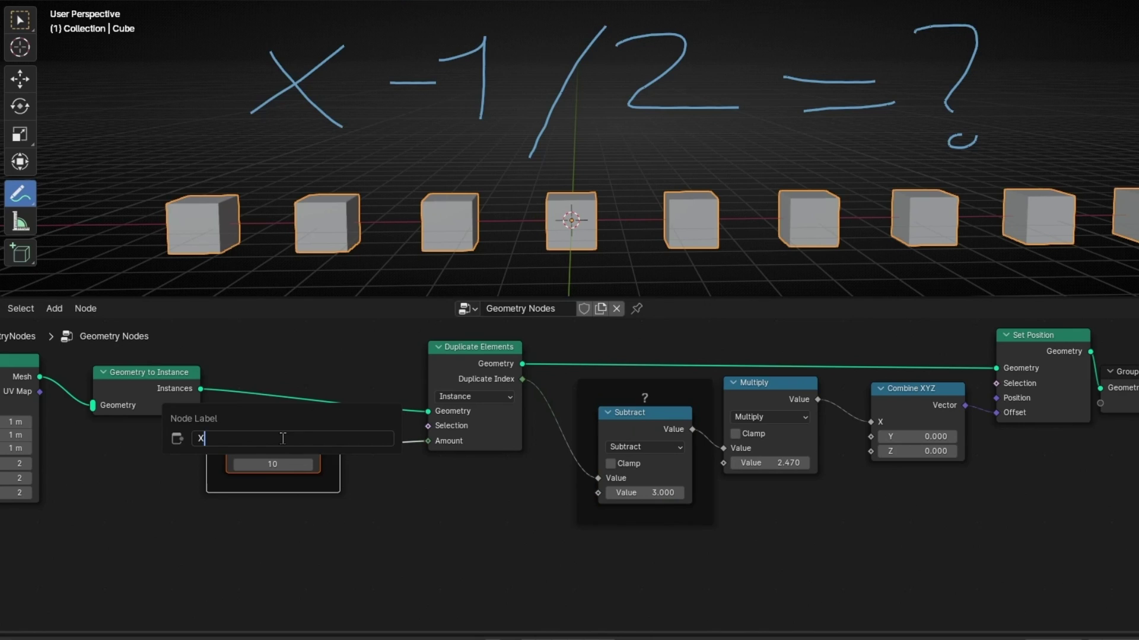
pyautogui.press('Return')
pyautogui.moveTo(277, 404); pyautogui.dragTo(231, 469)
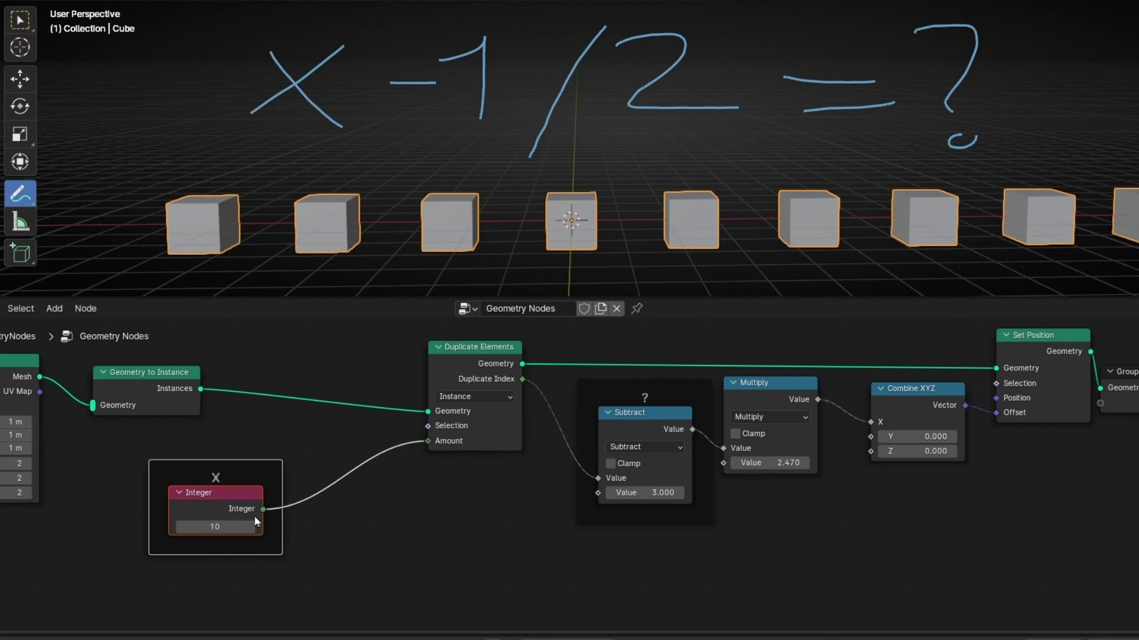
pyautogui.hotkey('shift', 'a')
# Step: Add a Math Subtract node that takes 1 from the Integer count
pyautogui.write('math')
pyautogui.press('Return')
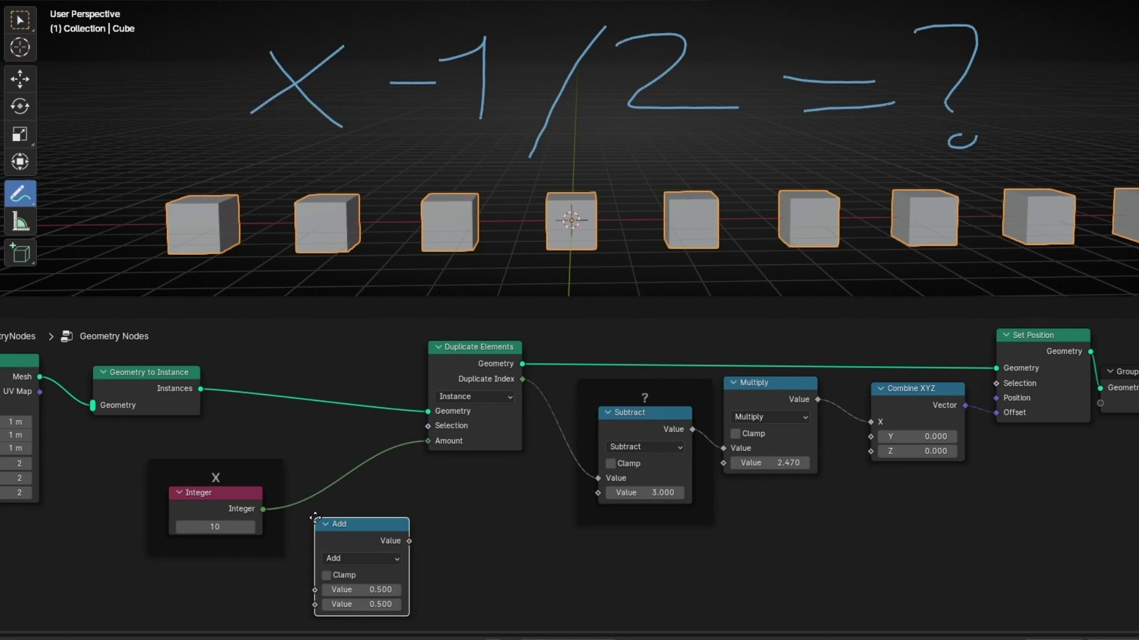
pyautogui.click(322, 506)
pyautogui.click(367, 546)
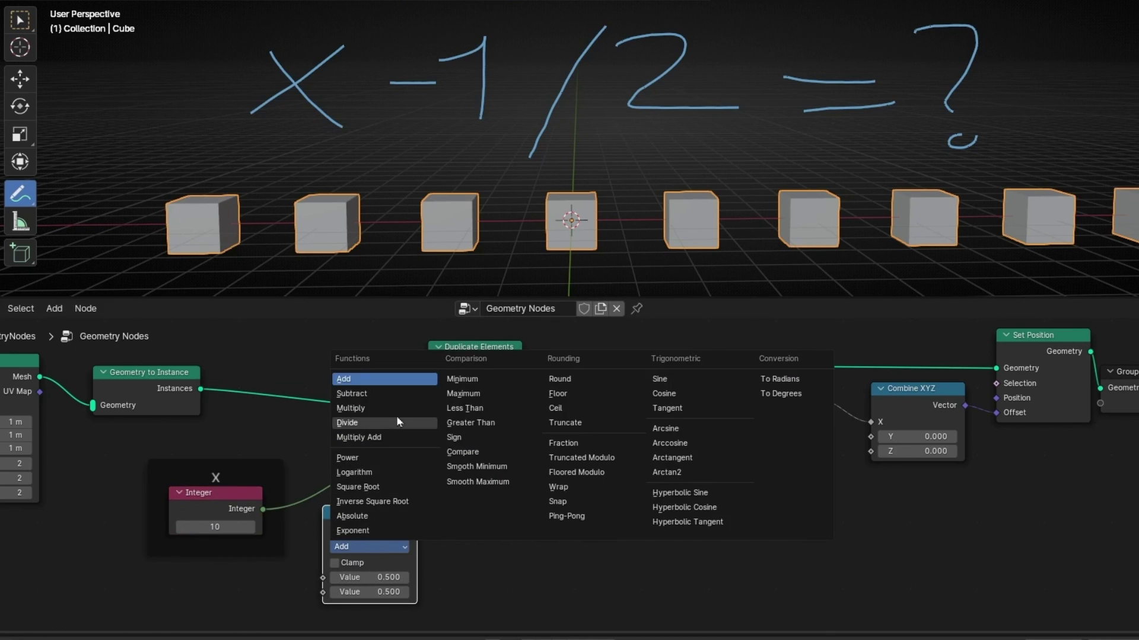
pyautogui.click(396, 393)
pyautogui.moveTo(264, 510); pyautogui.dragTo(322, 577)
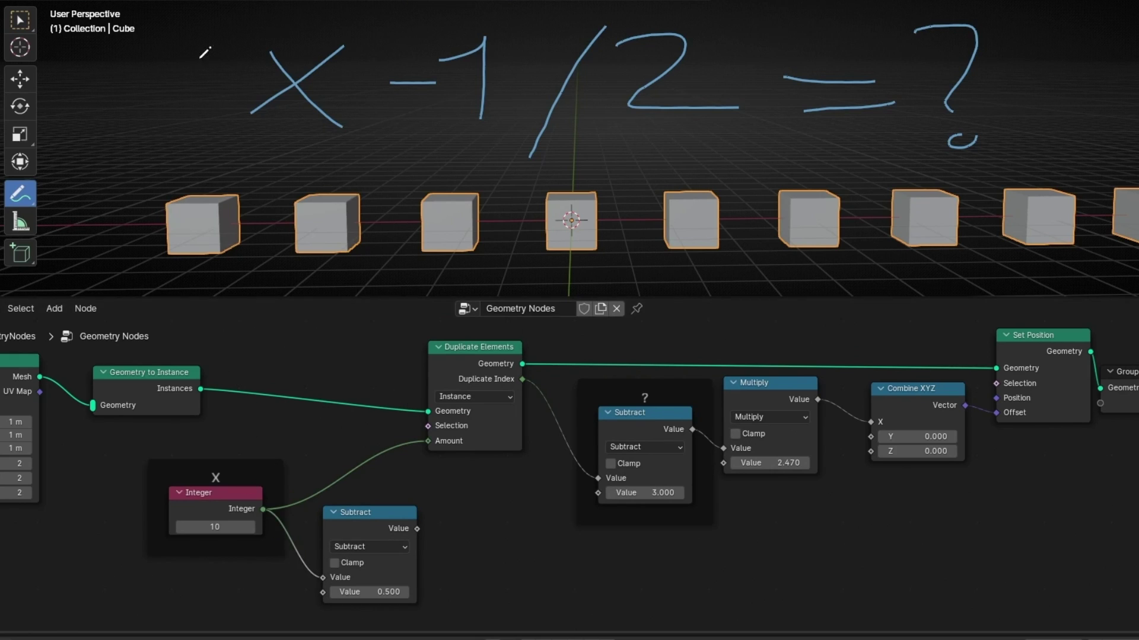
pyautogui.click(362, 589)
pyautogui.write('1')
pyautogui.press('Return')
# Step: Duplicate it as a Divide node that divides the X-minus-1 result by 2
pyautogui.click(391, 531)
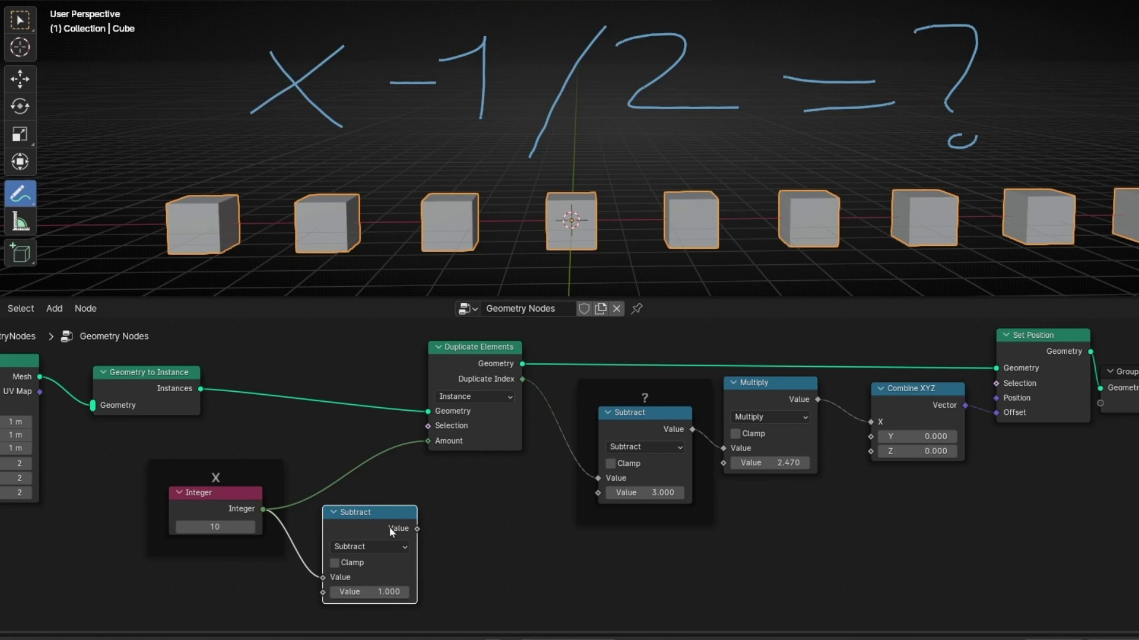
pyautogui.hotkey('shift', 'd')
pyautogui.click(510, 528)
pyautogui.click(510, 528)
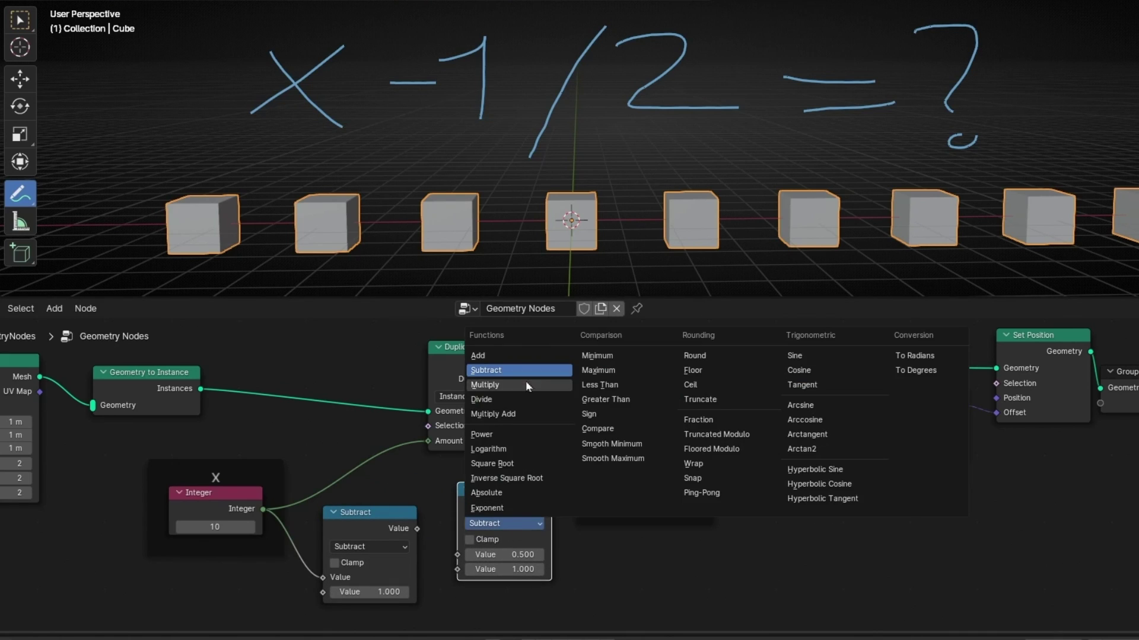
pyautogui.click(514, 399)
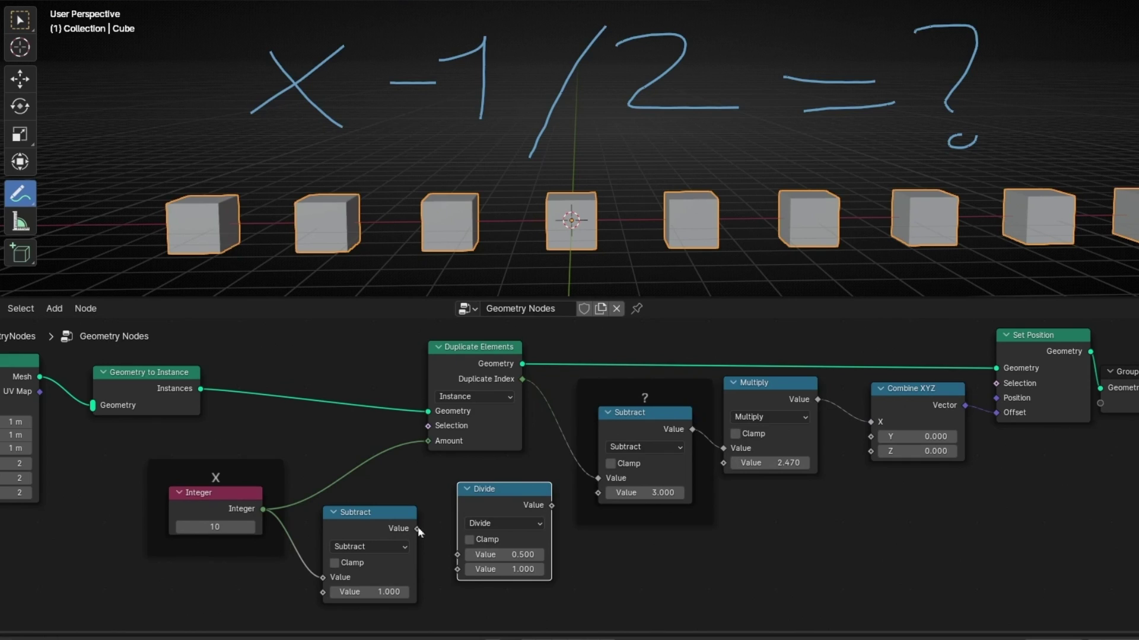
pyautogui.moveTo(417, 527); pyautogui.dragTo(456, 554)
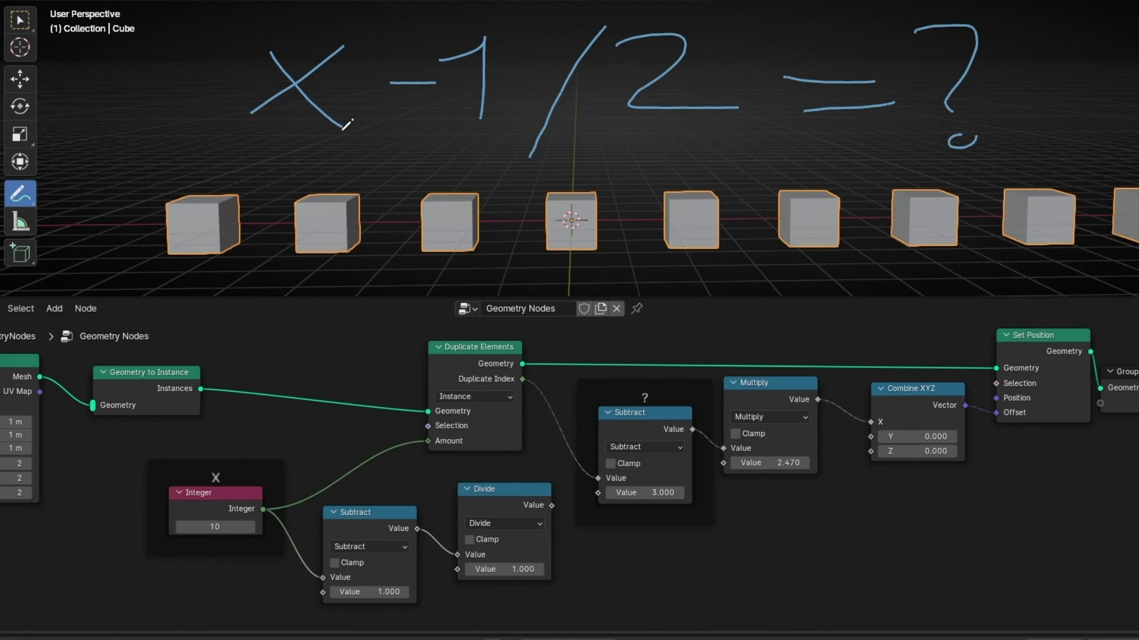
pyautogui.click(514, 569)
pyautogui.write('2')
pyautogui.press('Return')
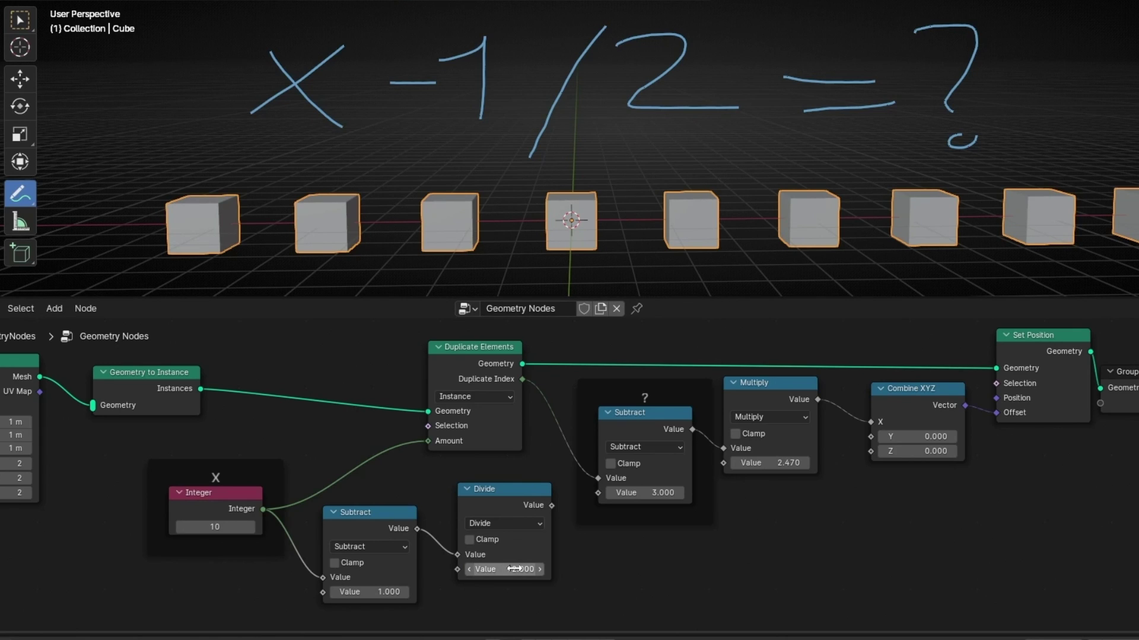
# Step: Feed the halved value into the '?' Subtract node and wrap the Divide node in a frame
pyautogui.click(548, 507)
pyautogui.moveTo(595, 497); pyautogui.dragTo(597, 494)
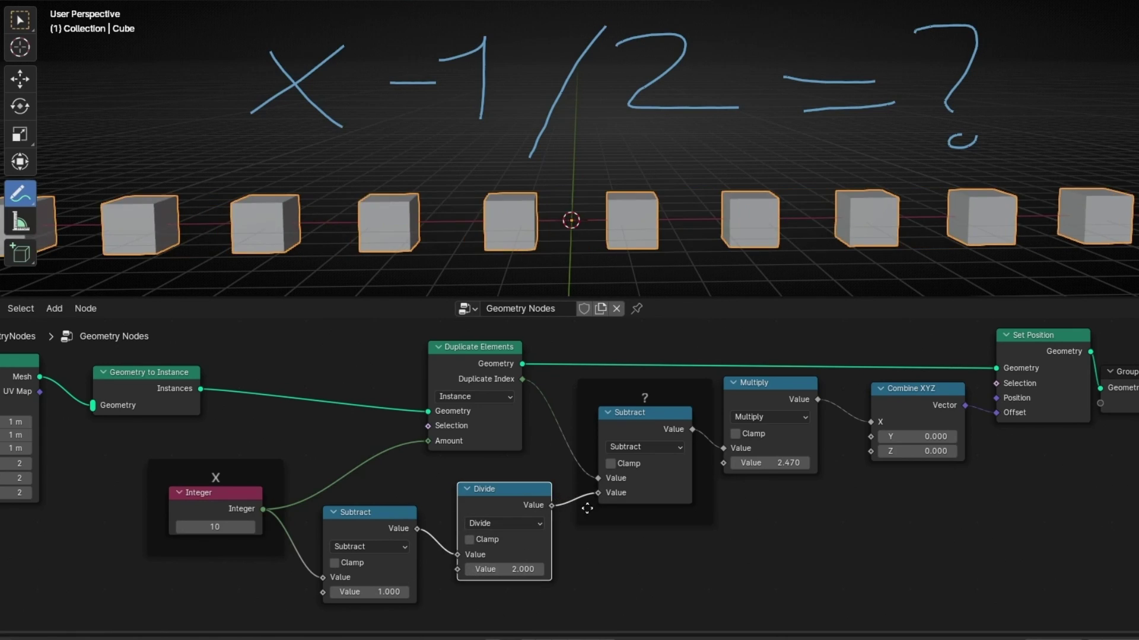
pyautogui.scroll(-2, 553, 194)
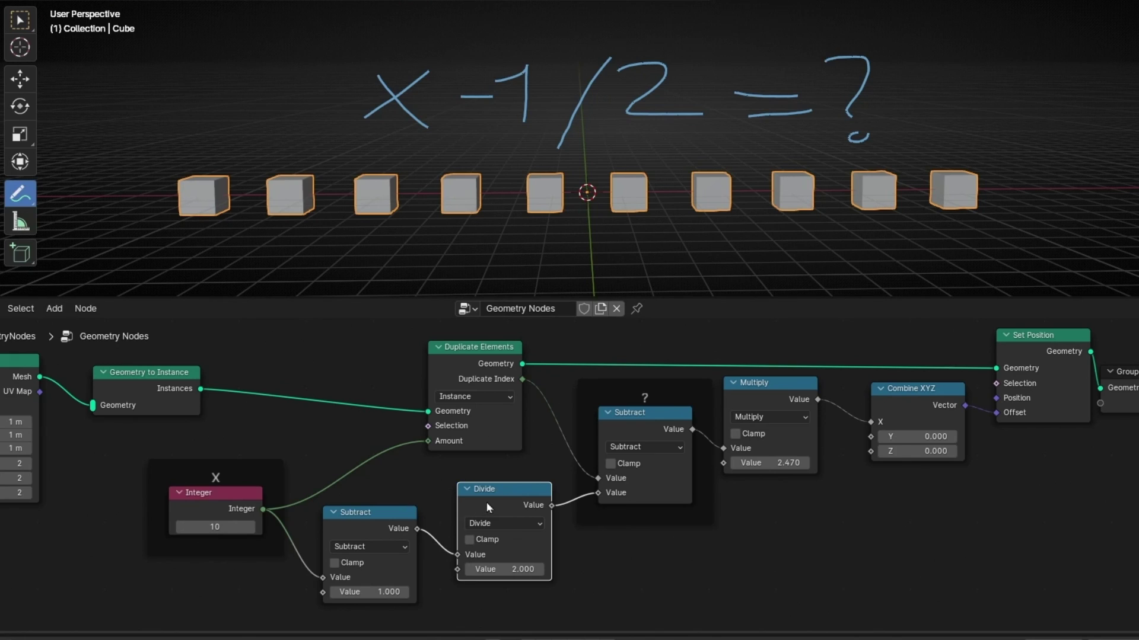
pyautogui.hotkey('ctrl', 'j')
pyautogui.press('F2')
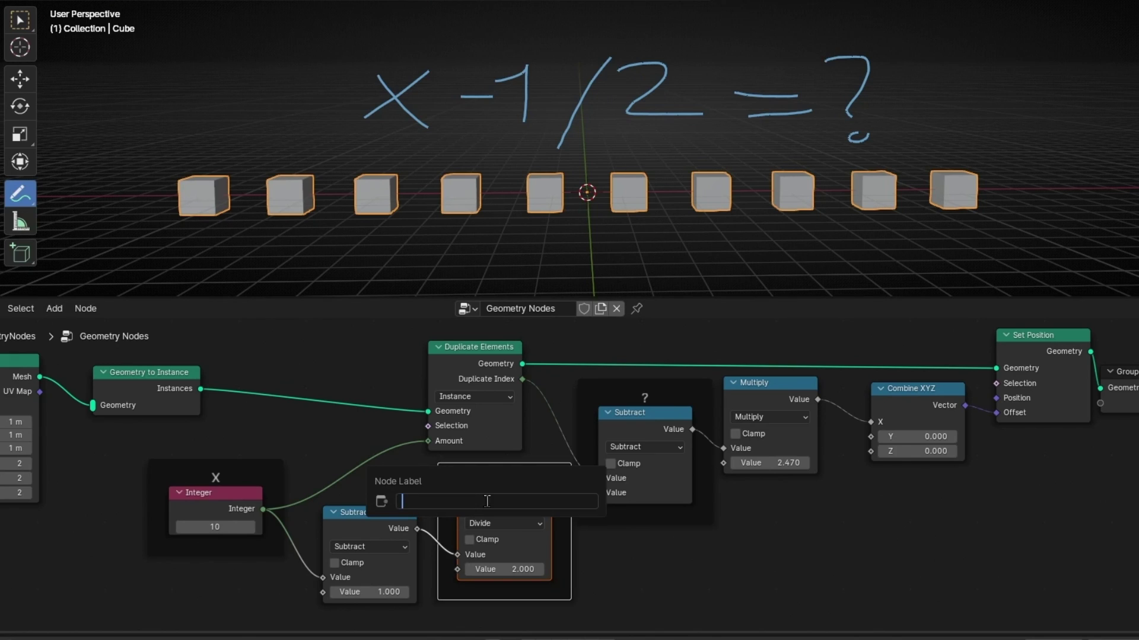
# Step: Label the Divide frame '/2' and frame the first Subtract node as '-1'
pyautogui.write('/2')
pyautogui.press('Return')
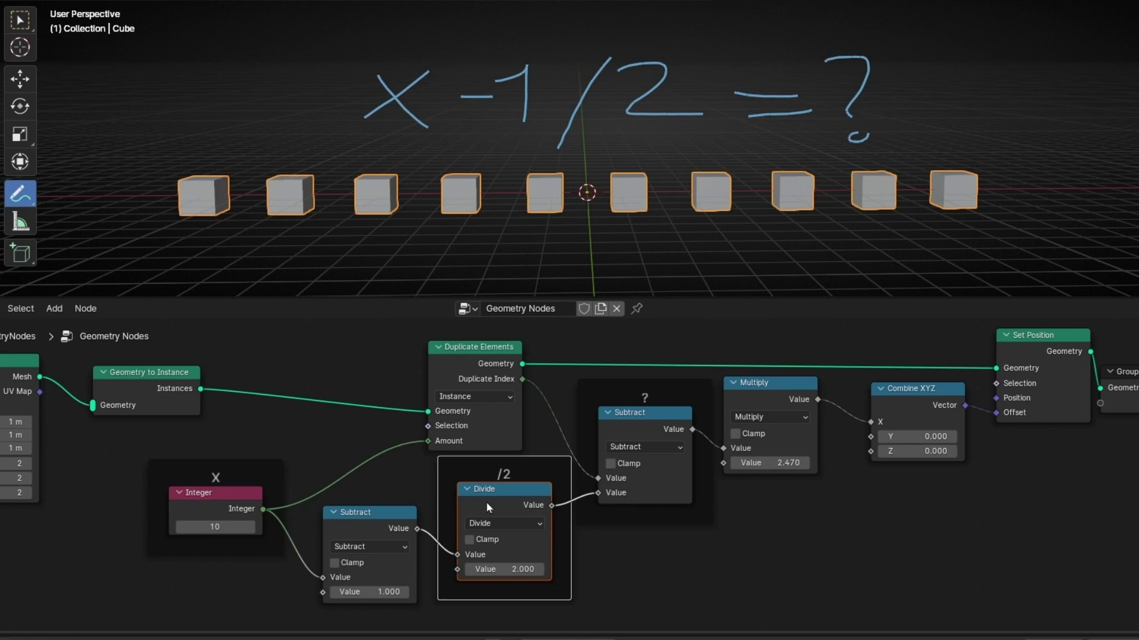
pyautogui.click(398, 537)
pyautogui.hotkey('ctrl', 'j')
pyautogui.press('F2')
pyautogui.write('-')
pyautogui.press('Return')
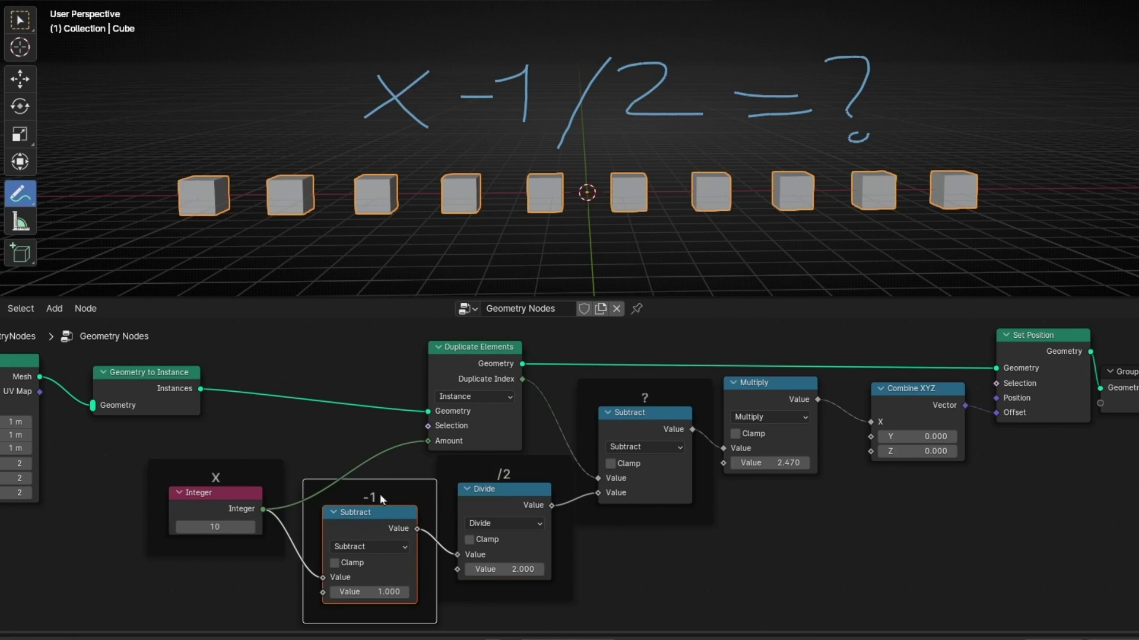
# Step: Line up the X, /2 and ? frames in a tidy row
pyautogui.moveTo(251, 461); pyautogui.dragTo(217, 491)
pyautogui.moveTo(548, 467); pyautogui.dragTo(548, 487)
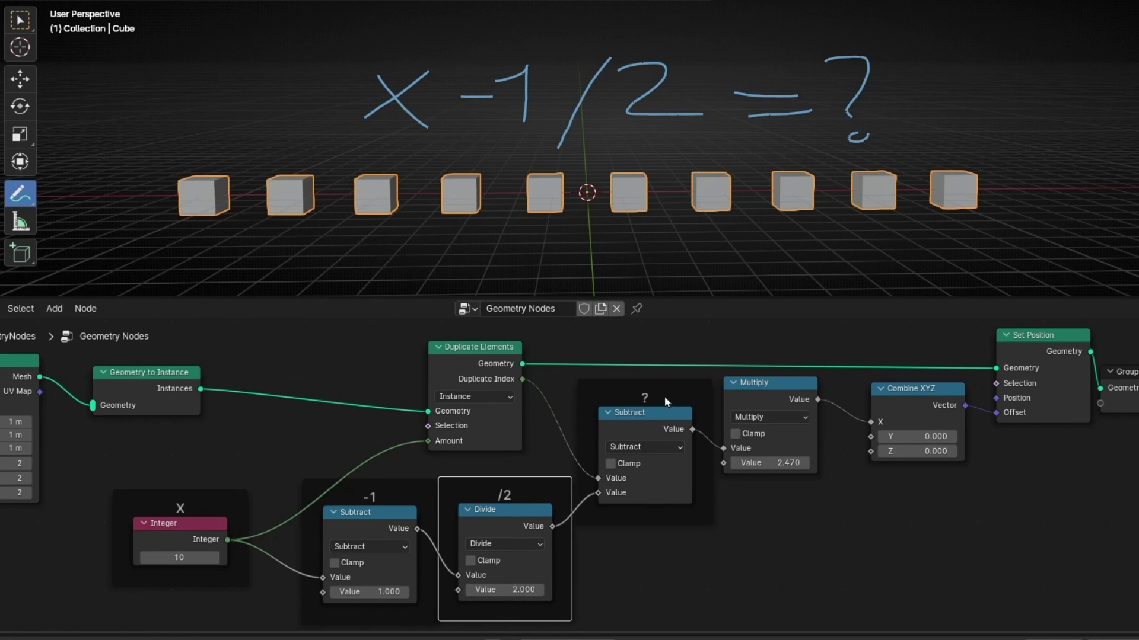
pyautogui.moveTo(665, 395); pyautogui.dragTo(675, 481)
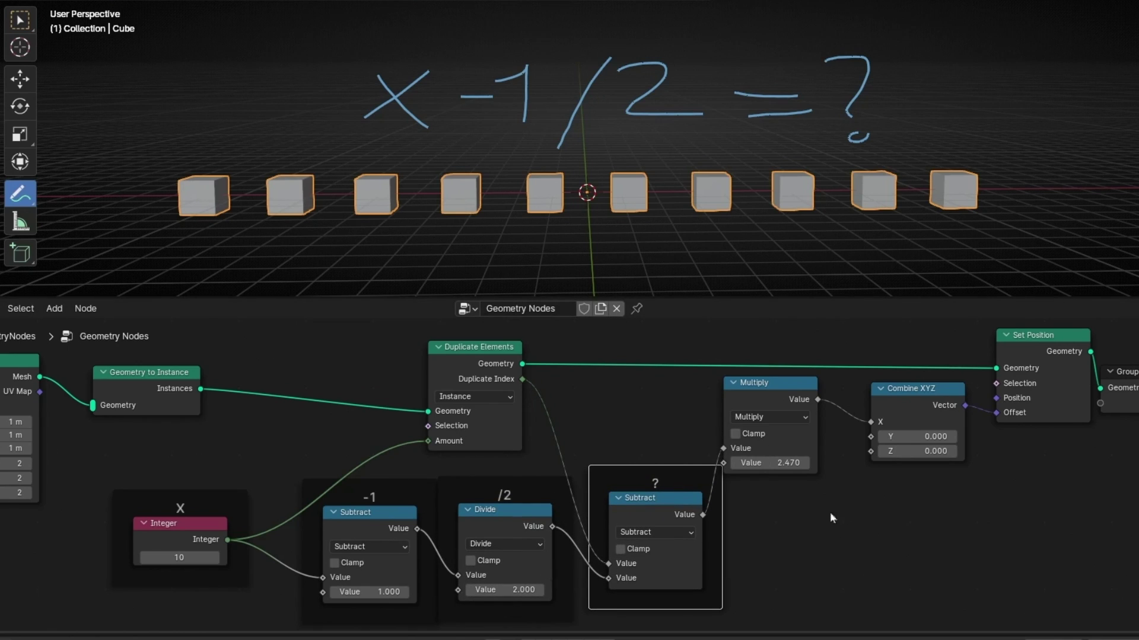
# Step: Step the X count through values from 4 to 11, keeping the cube spacing at 2.470
pyautogui.click(215, 559)
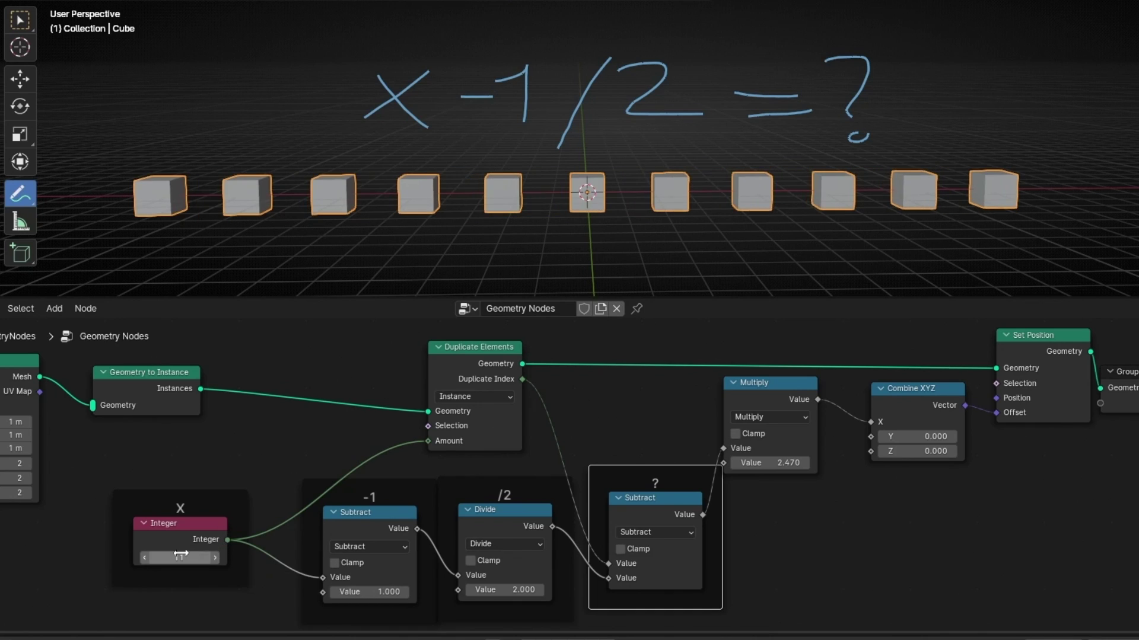
pyautogui.click(145, 558)
pyautogui.click(146, 557)
pyautogui.click(146, 557)
pyautogui.click(146, 557)
pyautogui.click(146, 557)
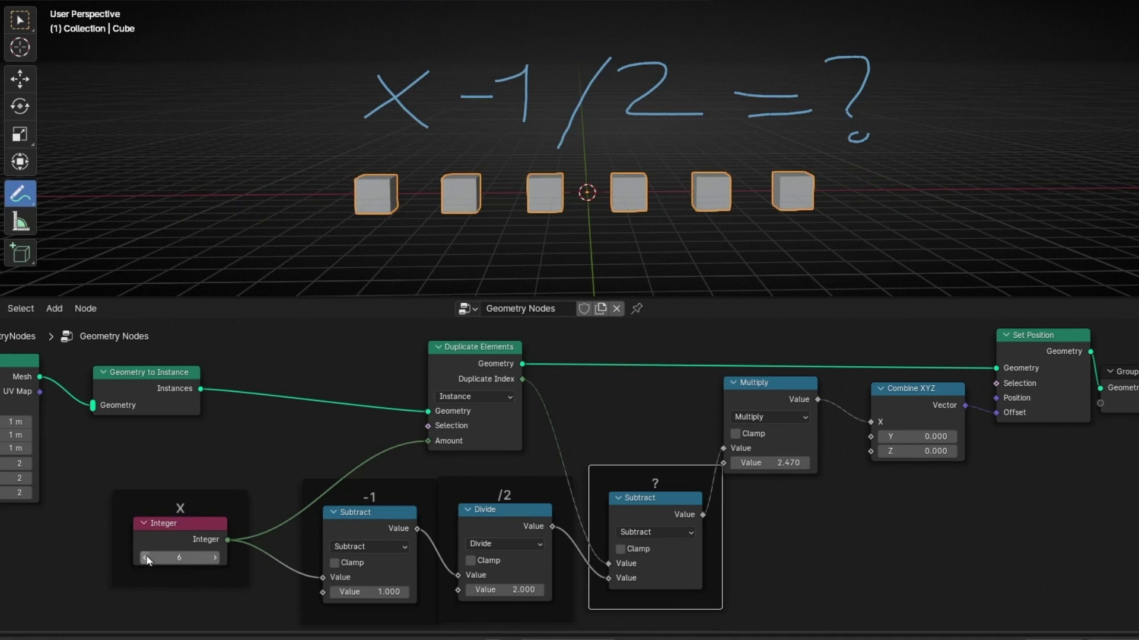
pyautogui.click(146, 557)
pyautogui.click(146, 557)
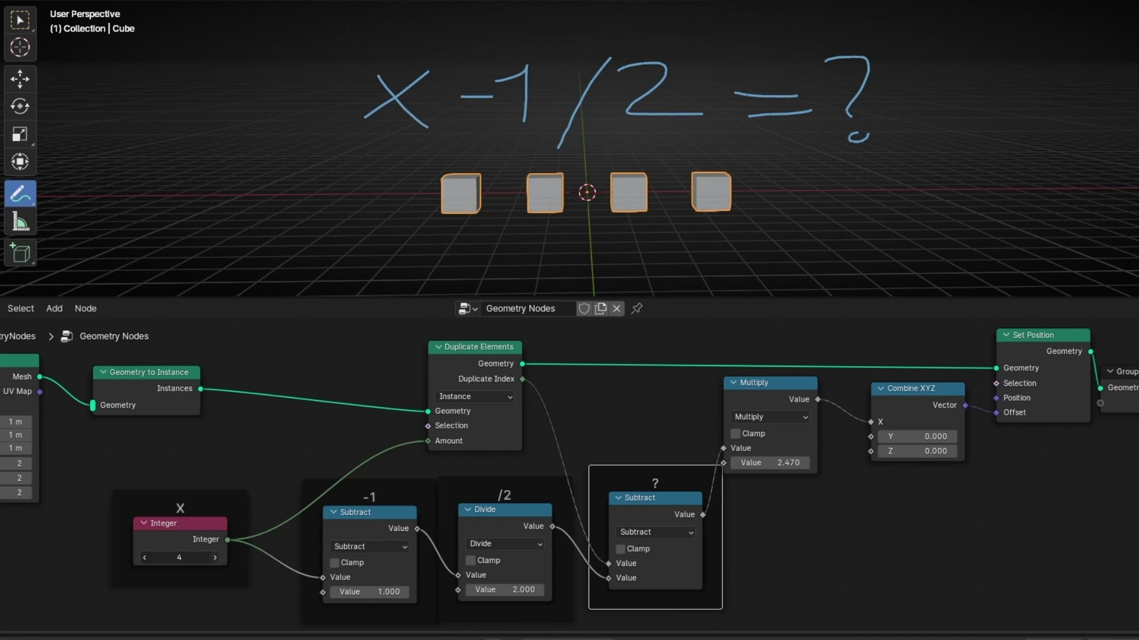
pyautogui.click(217, 559)
pyautogui.click(217, 559)
pyautogui.click(217, 559)
pyautogui.click(217, 559)
pyautogui.click(217, 559)
pyautogui.click(217, 559)
pyautogui.click(217, 559)
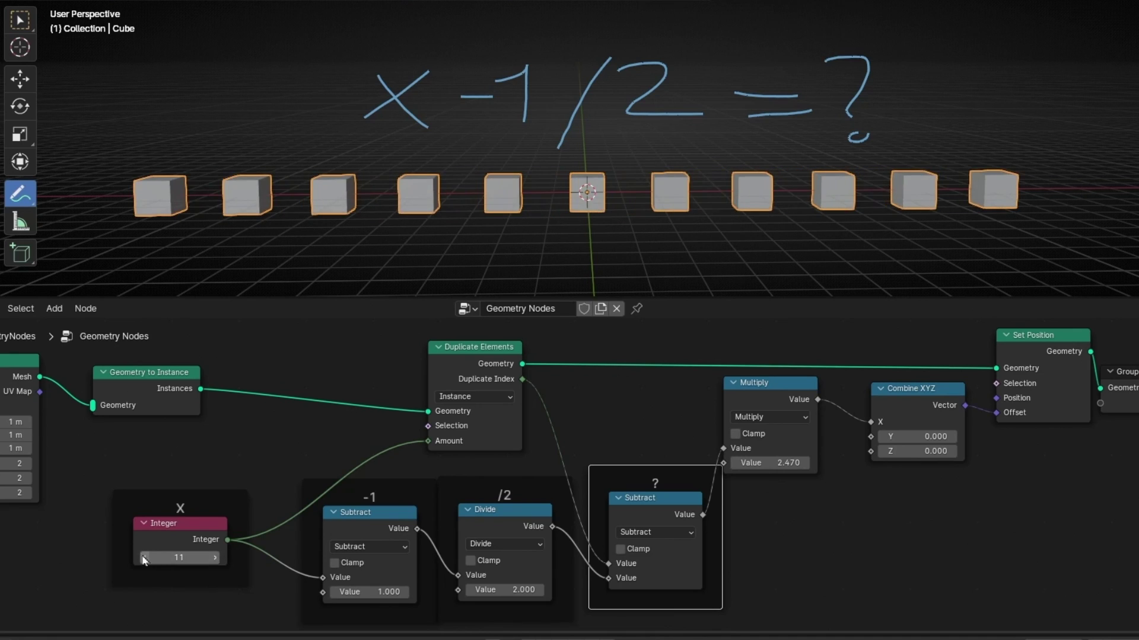
pyautogui.click(144, 558)
pyautogui.click(144, 558)
pyautogui.click(144, 558)
pyautogui.click(145, 558)
pyautogui.click(144, 558)
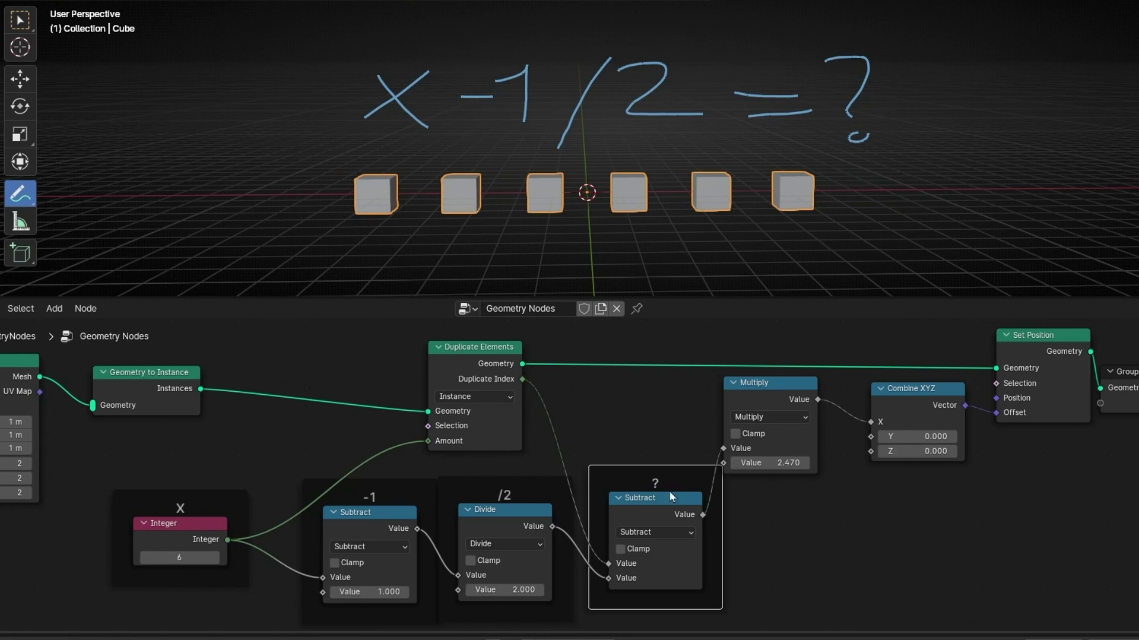
pyautogui.click(759, 462)
pyautogui.moveTo(771, 462); pyautogui.dragTo(761, 461)
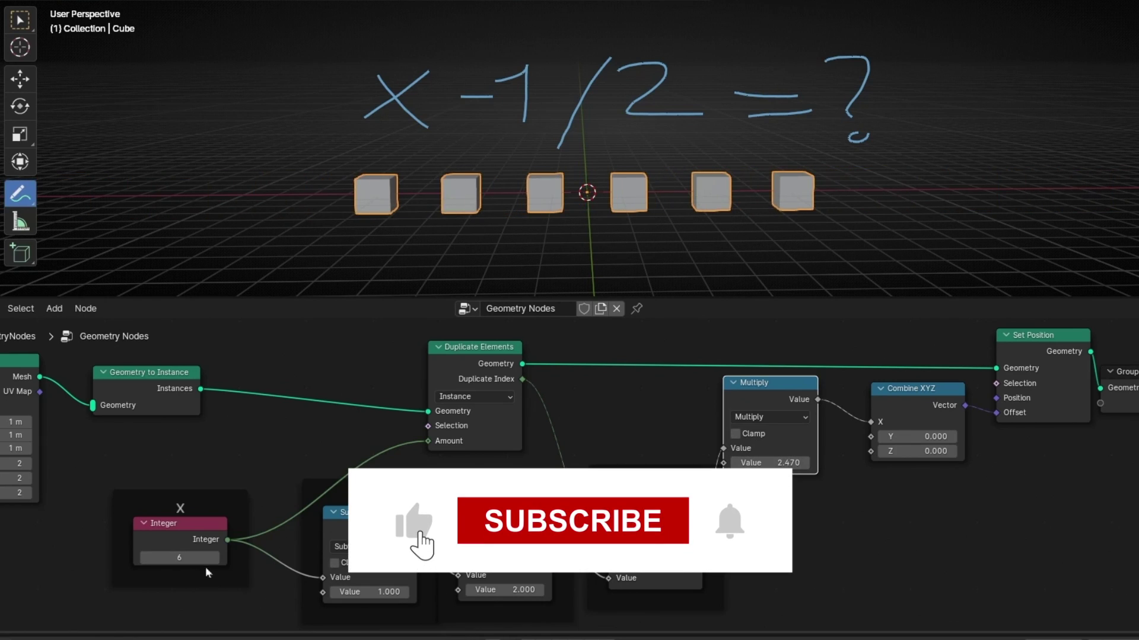
# Step: Set X to 8, move the X frame left and erase the handwritten formula
pyautogui.doubleClick(218, 558)
pyautogui.moveTo(201, 506); pyautogui.dragTo(162, 500)
pyautogui.scroll(-3, 560, 475)
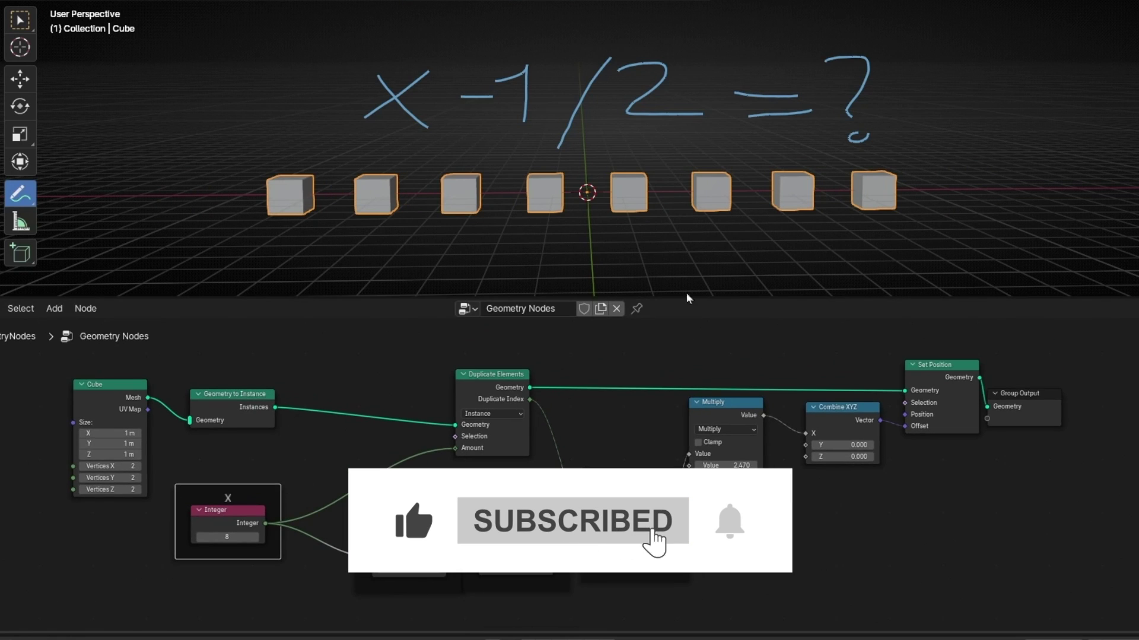
pyautogui.keyDown('ctrl'); pyautogui.moveTo(854, 106); pyautogui.dragTo(262, 156); pyautogui.keyUp('ctrl')
pyautogui.moveTo(1026, 387)
pyautogui.mouseDown(button='middle')
pyautogui.moveTo(744, 384)
pyautogui.moveTo(622, 418)
pyautogui.mouseUp(button='middle')
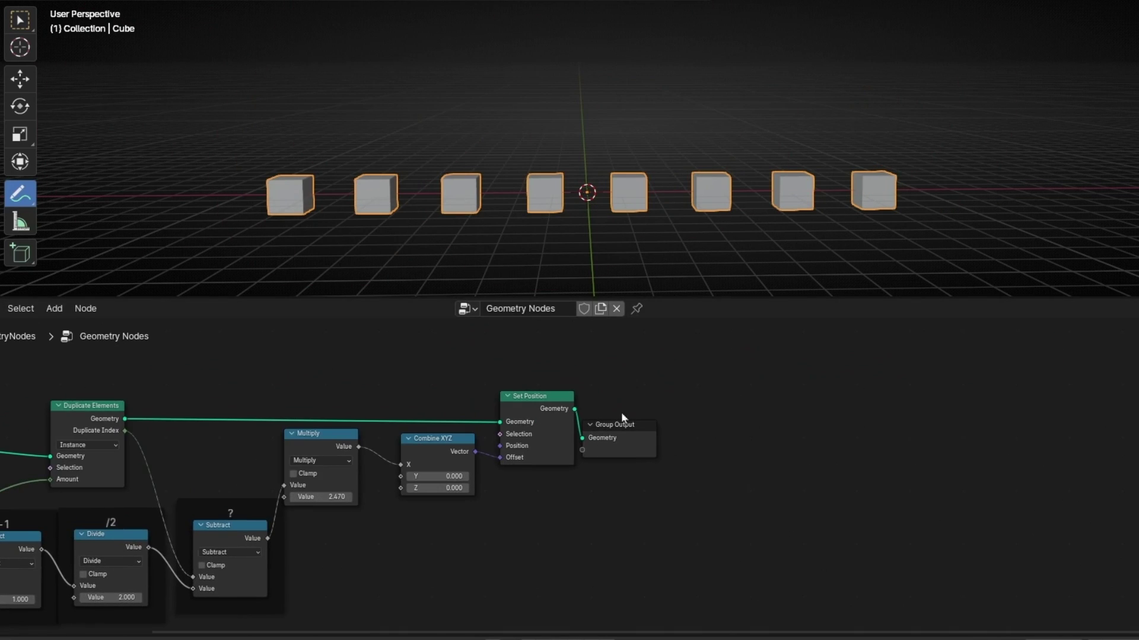
# Step: Move Group Output far right and duplicate the duplicate-and-offset node chain
pyautogui.moveTo(624, 418); pyautogui.dragTo(986, 420)
pyautogui.press('Home')
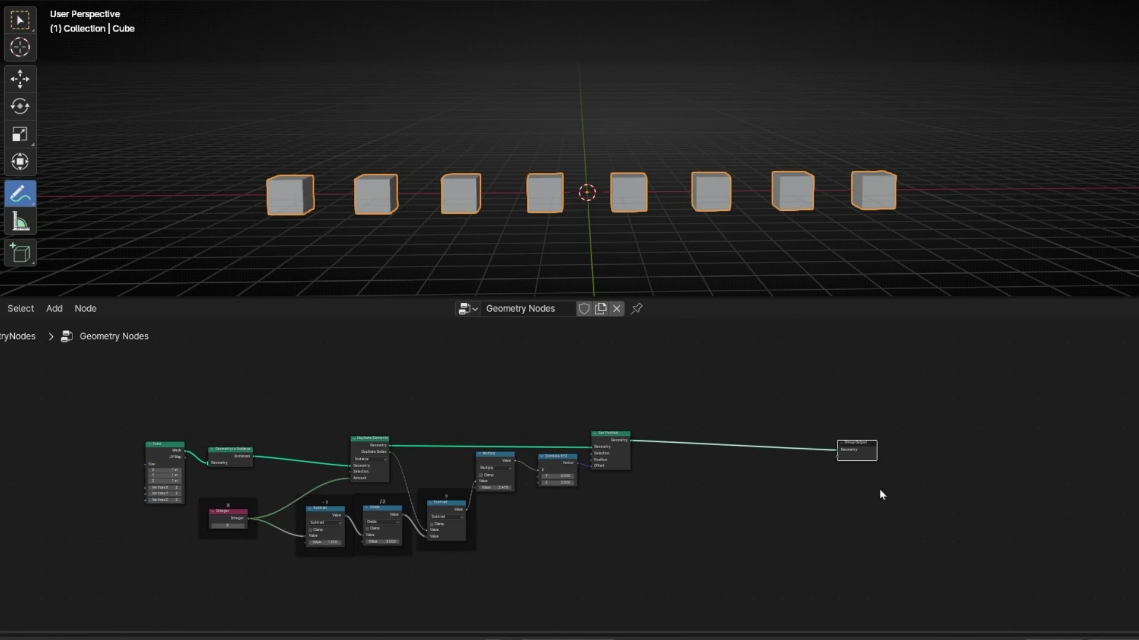
pyautogui.moveTo(866, 453); pyautogui.dragTo(956, 454)
pyautogui.moveTo(96, 414); pyautogui.dragTo(37, 453)
pyautogui.moveTo(209, 405); pyautogui.dragTo(650, 574)
pyautogui.hotkey('shift', 'd')
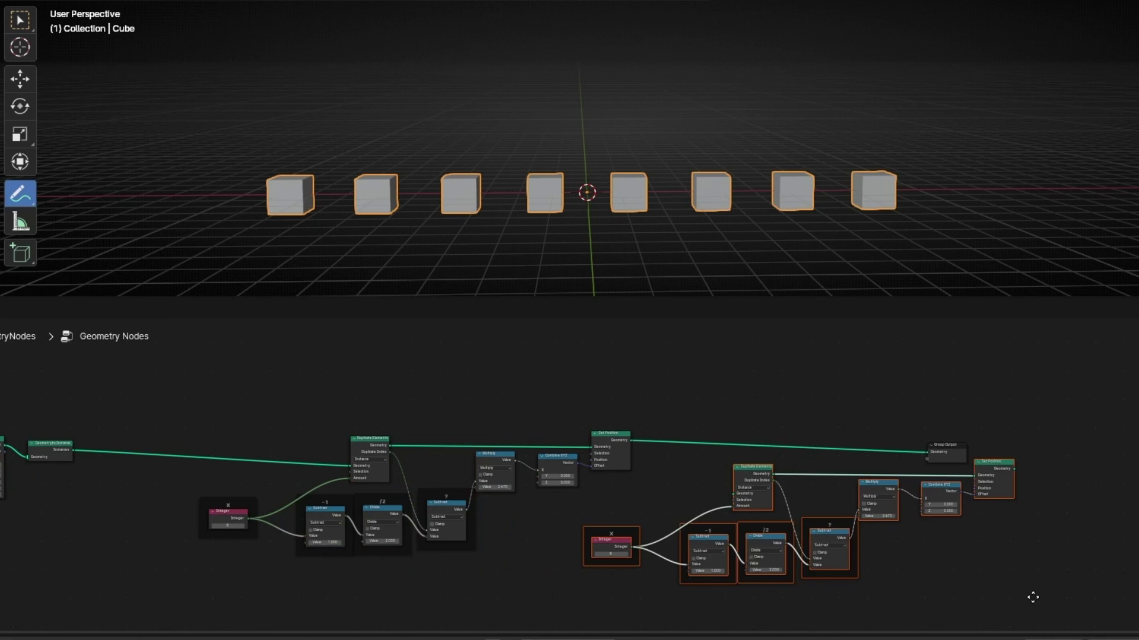
pyautogui.click(1119, 534)
pyautogui.moveTo(1110, 526); pyautogui.dragTo(713, 528, button='middle')
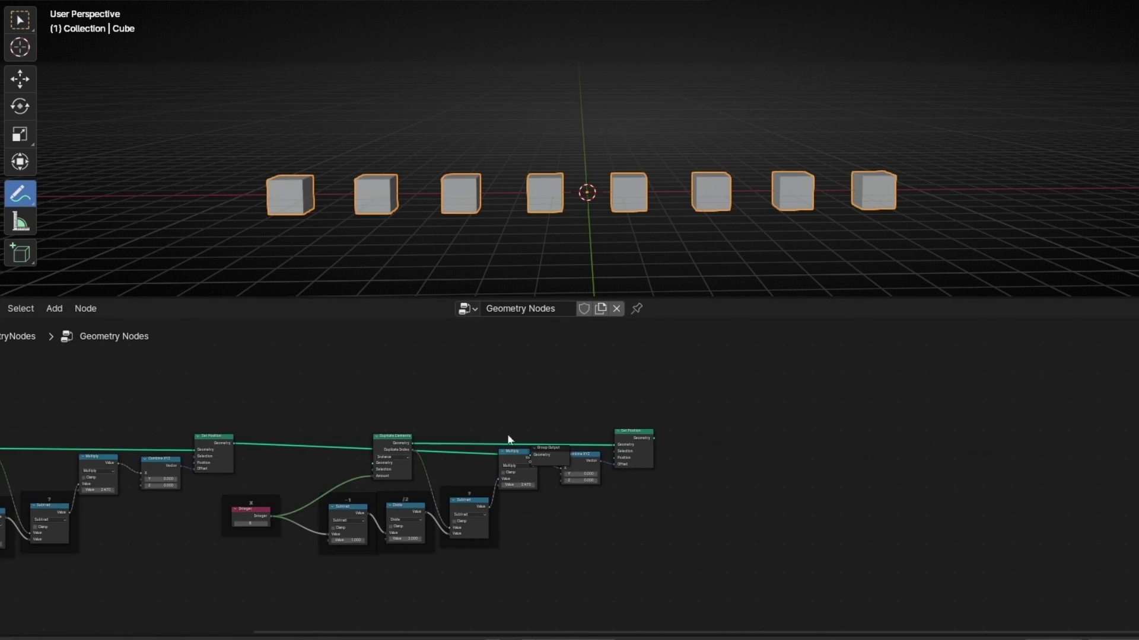
# Step: Cut the old link and route the first Set Position through the copied chain into Group Output
pyautogui.keyDown('ctrl'); pyautogui.moveTo(267, 470); pyautogui.dragTo(268, 472, button='right'); pyautogui.keyUp('ctrl')
pyautogui.click(767, 458)
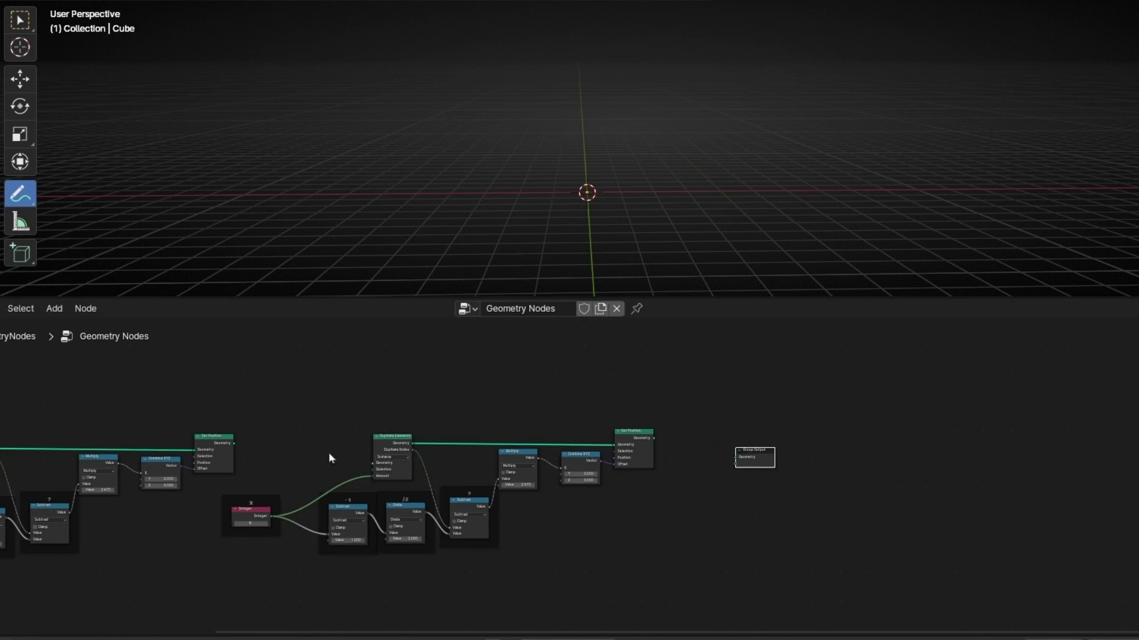
pyautogui.moveTo(235, 443); pyautogui.dragTo(373, 463)
pyautogui.keyDown('alt'); pyautogui.moveTo(650, 446); pyautogui.dragTo(724, 459, button='right'); pyautogui.keyUp('alt')
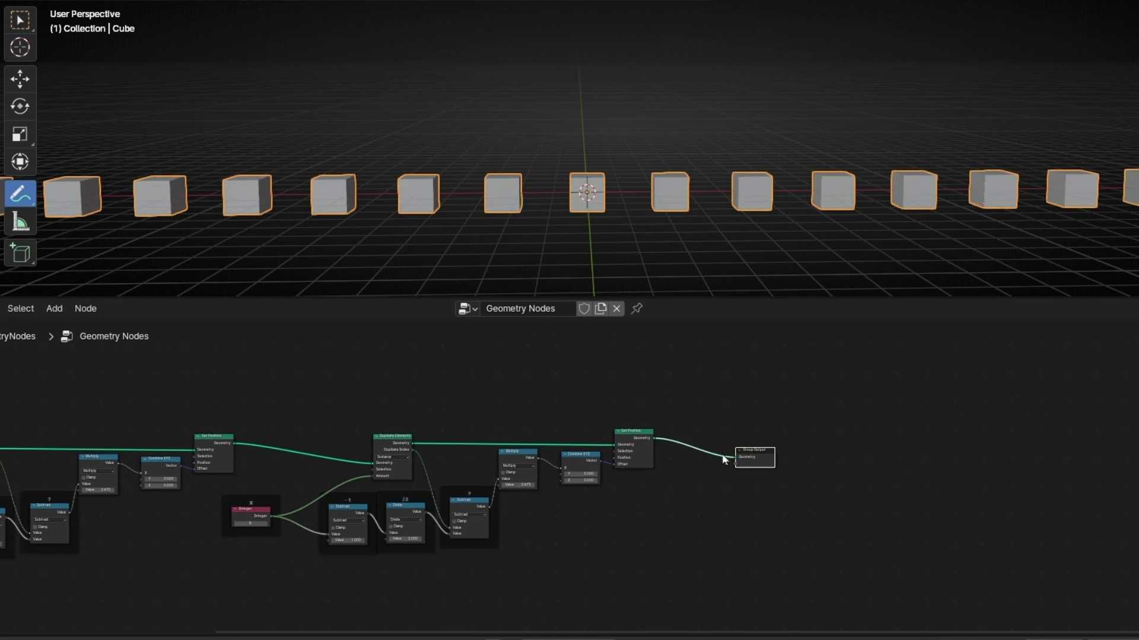
pyautogui.moveTo(704, 176); pyautogui.dragTo(547, 210, button='middle')
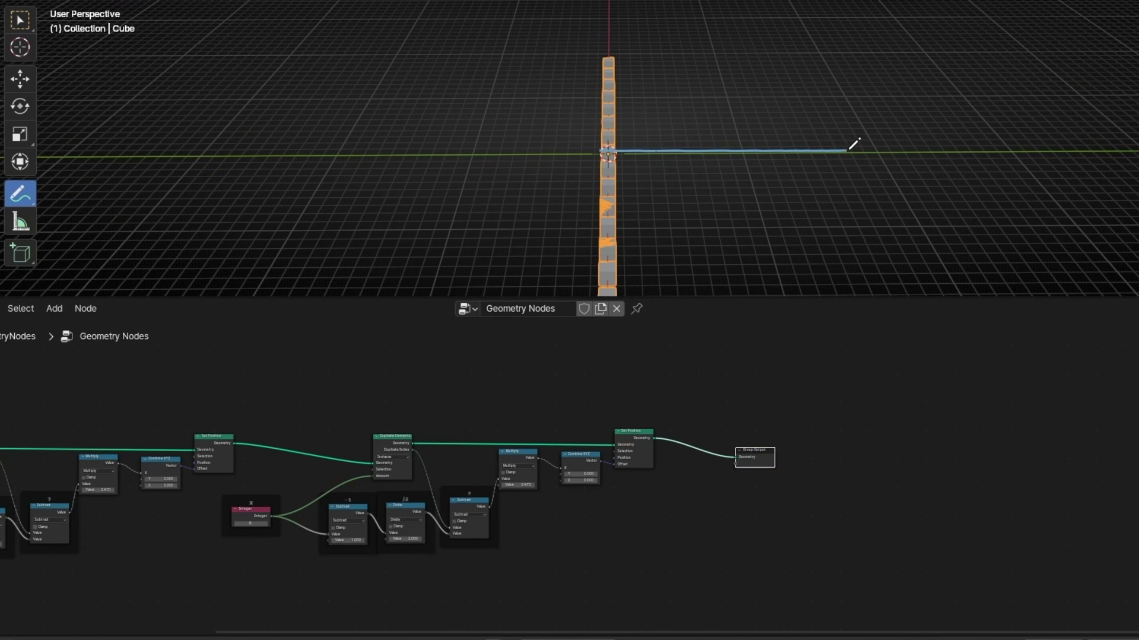
# Step: Move the second chain's Multiply link from Combine XYZ X to Y, producing an 8×8 cube grid
pyautogui.moveTo(790, 150); pyautogui.dragTo(521, 170, button='right')
pyautogui.scroll(6, 520, 462)
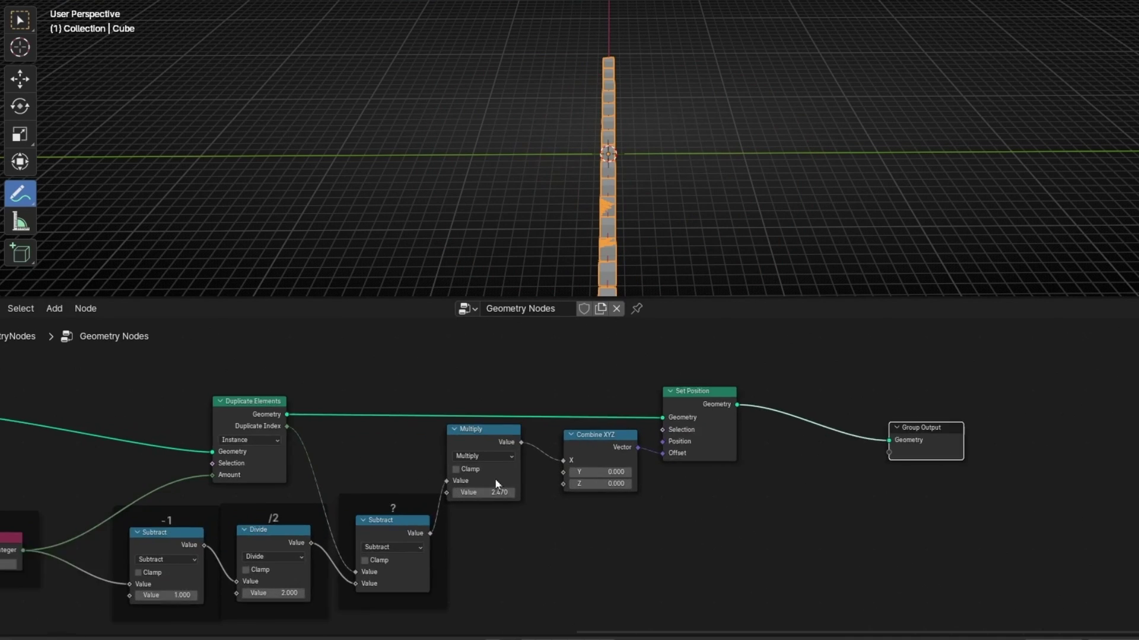
pyautogui.moveTo(567, 447); pyautogui.dragTo(493, 440)
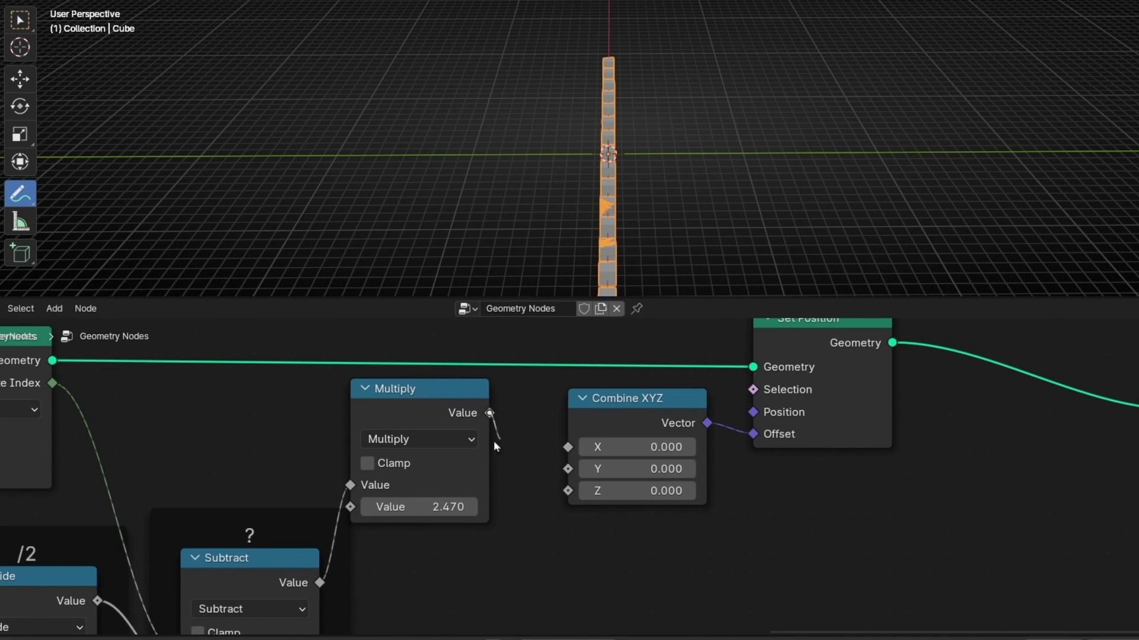
pyautogui.moveTo(525, 477); pyautogui.dragTo(584, 475)
pyautogui.moveTo(593, 176); pyautogui.dragTo(782, 175, button='middle')
pyautogui.scroll(-6, 510, 356)
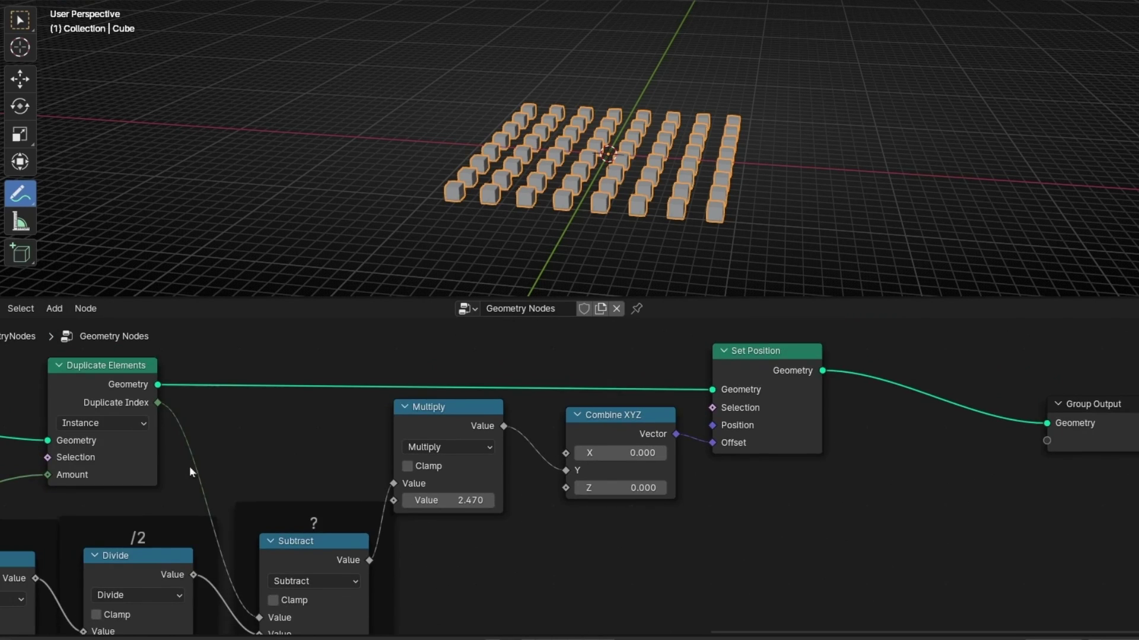
pyautogui.moveTo(198, 459); pyautogui.dragTo(587, 459, button='middle')
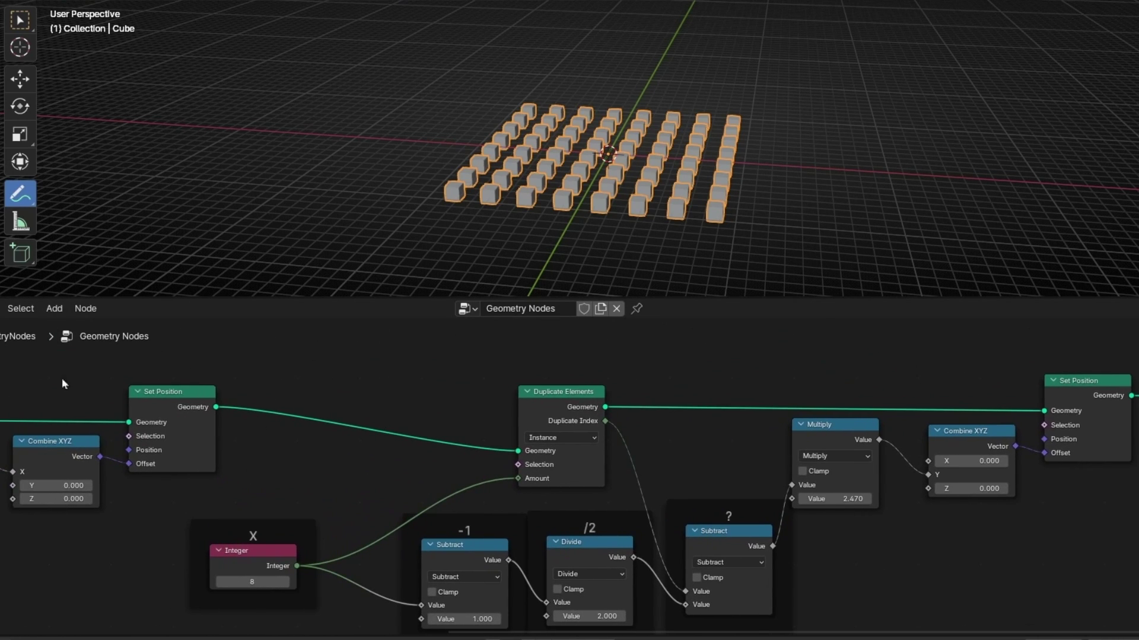
# Step: Shift the X Integer node left, then box-select the first offset chain and group it with Ctrl+G
pyautogui.moveTo(421, 482); pyautogui.dragTo(388, 477, button='middle')
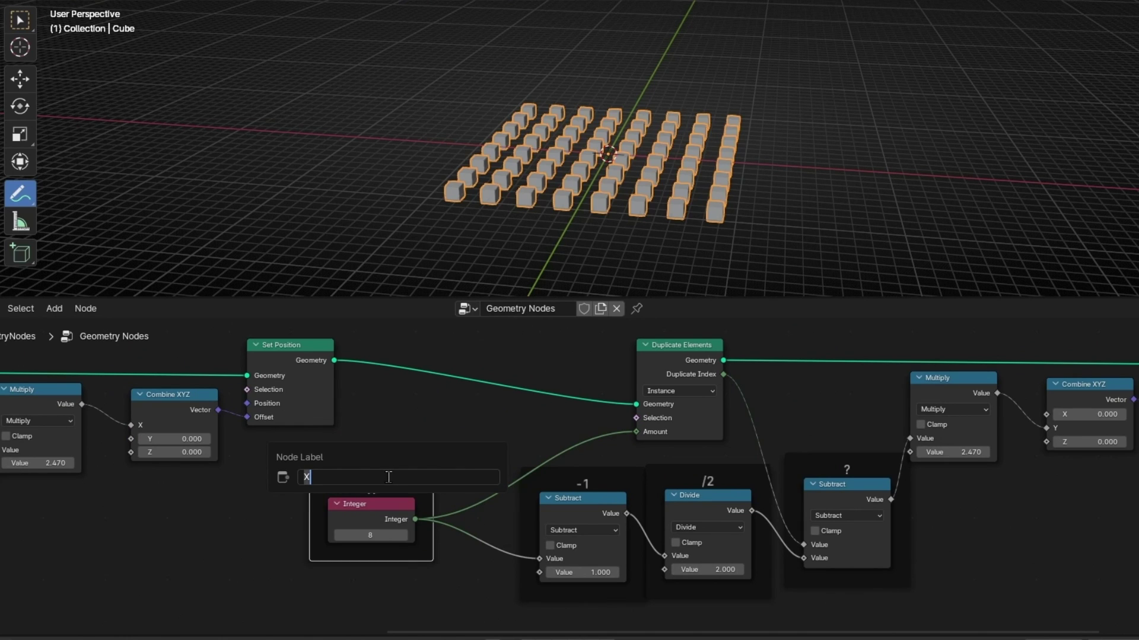
pyautogui.scroll(-3, 388, 477)
pyautogui.moveTo(379, 488); pyautogui.dragTo(617, 503, button='middle')
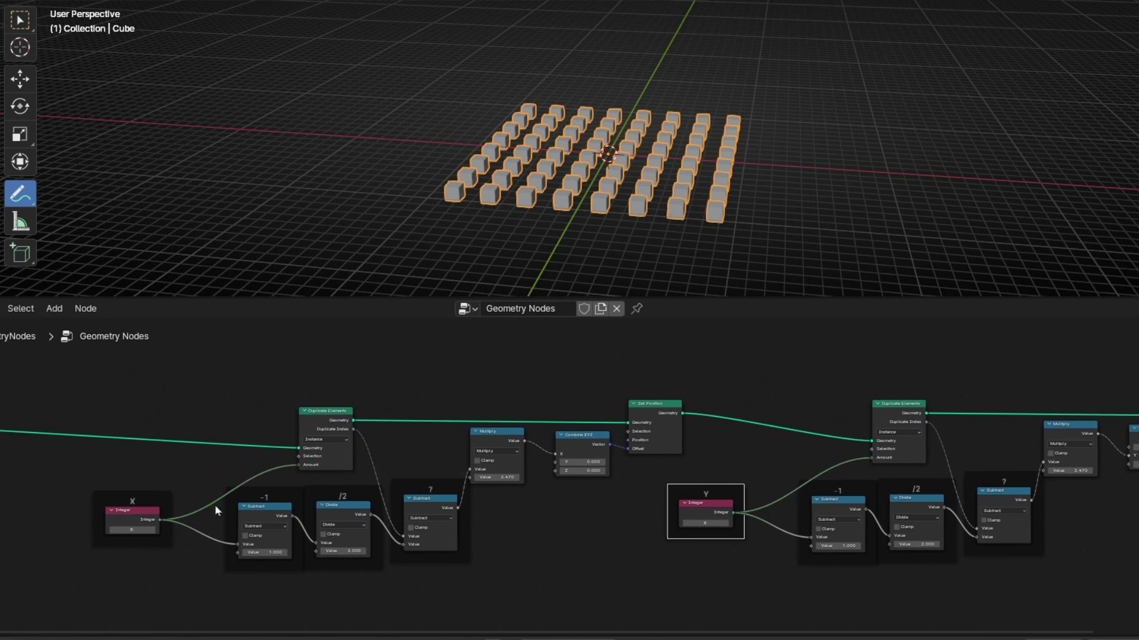
pyautogui.moveTo(153, 503); pyautogui.dragTo(22, 503)
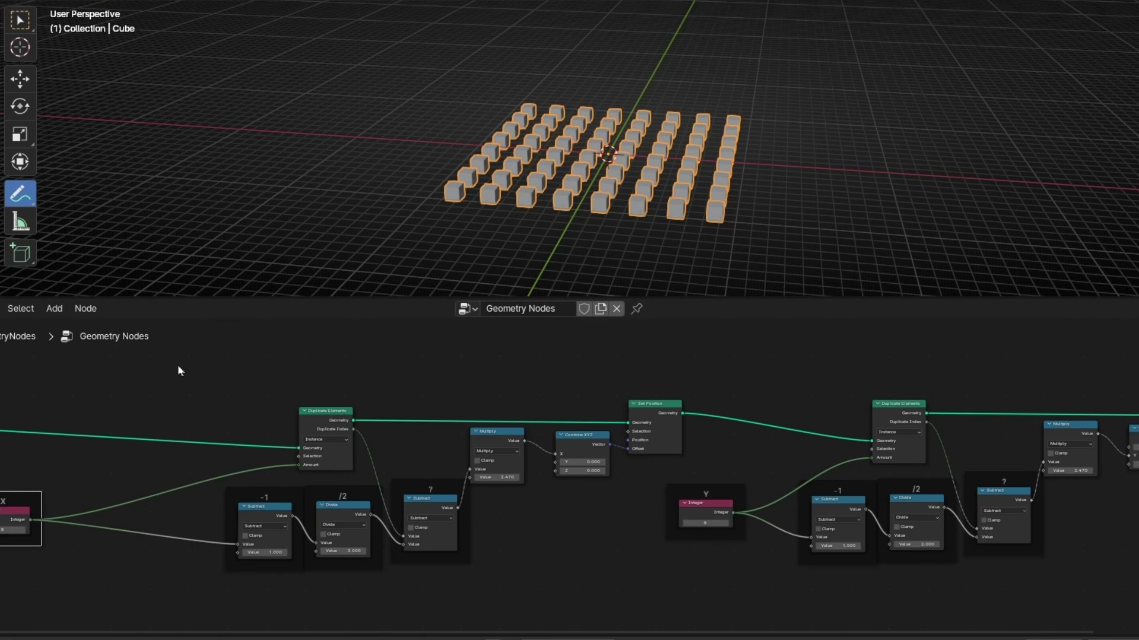
pyautogui.moveTo(152, 360); pyautogui.dragTo(634, 584)
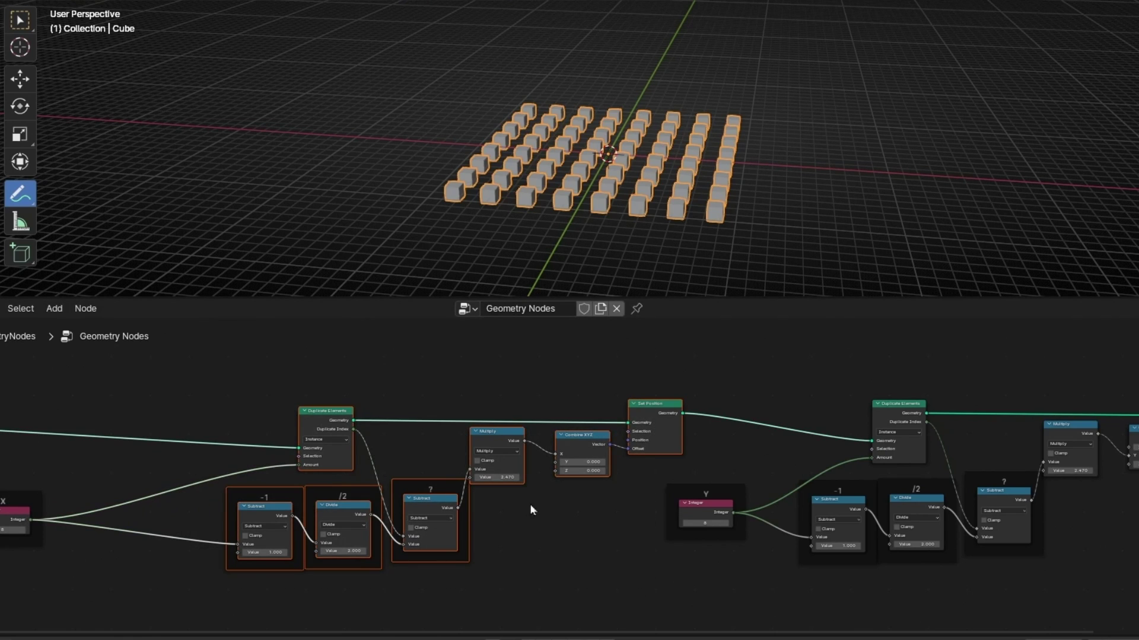
pyautogui.hotkey('ctrl', 'g')
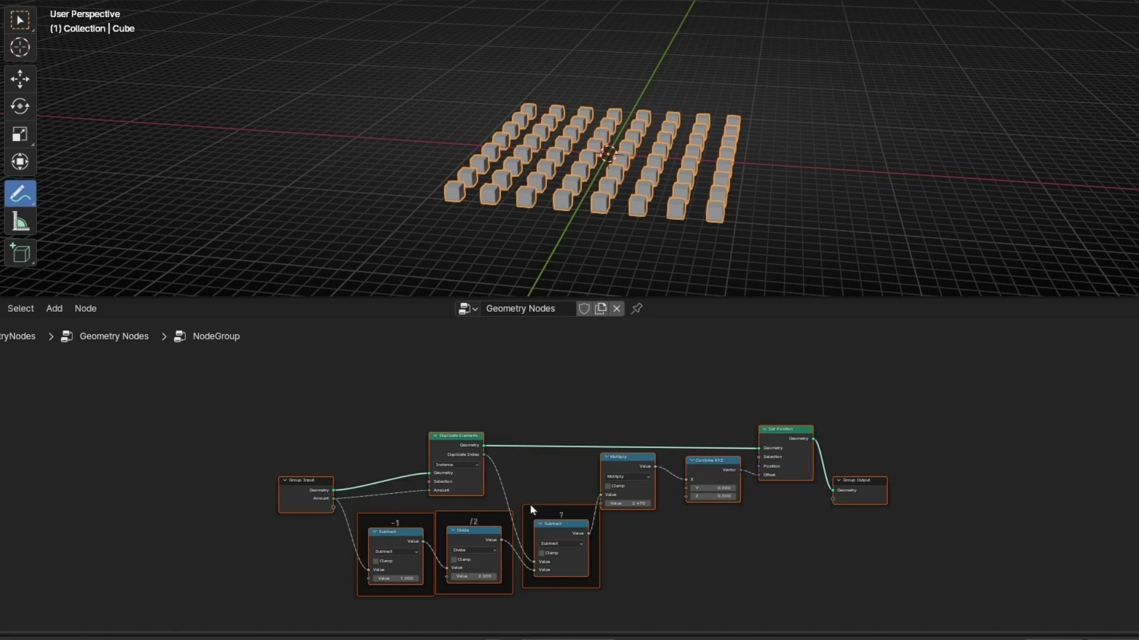
# Step: Leave the new node group and return to the main node tree
pyautogui.scroll(2, 529, 504)
pyautogui.moveTo(540, 474); pyautogui.dragTo(548, 429, button='middle')
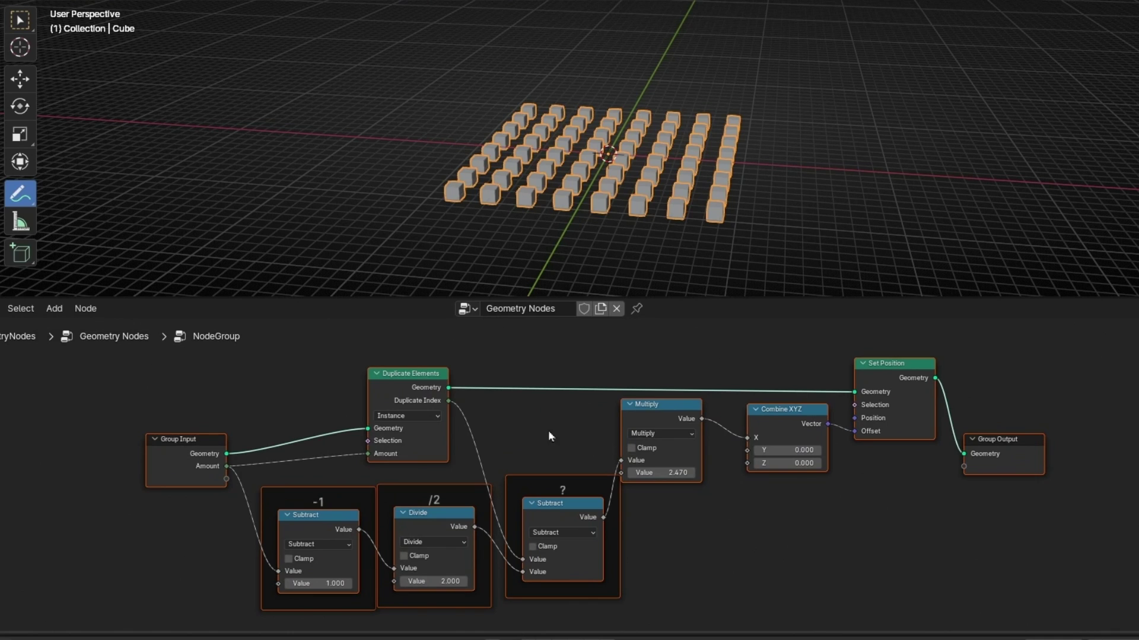
pyautogui.press('Tab')
pyautogui.press('Tab')
pyautogui.press('Tab')
# Step: Place the node group beside Geometry to Instance with the X frame below, then select the second chain
pyautogui.scroll(-3, 248, 410)
pyautogui.moveTo(248, 410); pyautogui.dragTo(505, 423, button='middle')
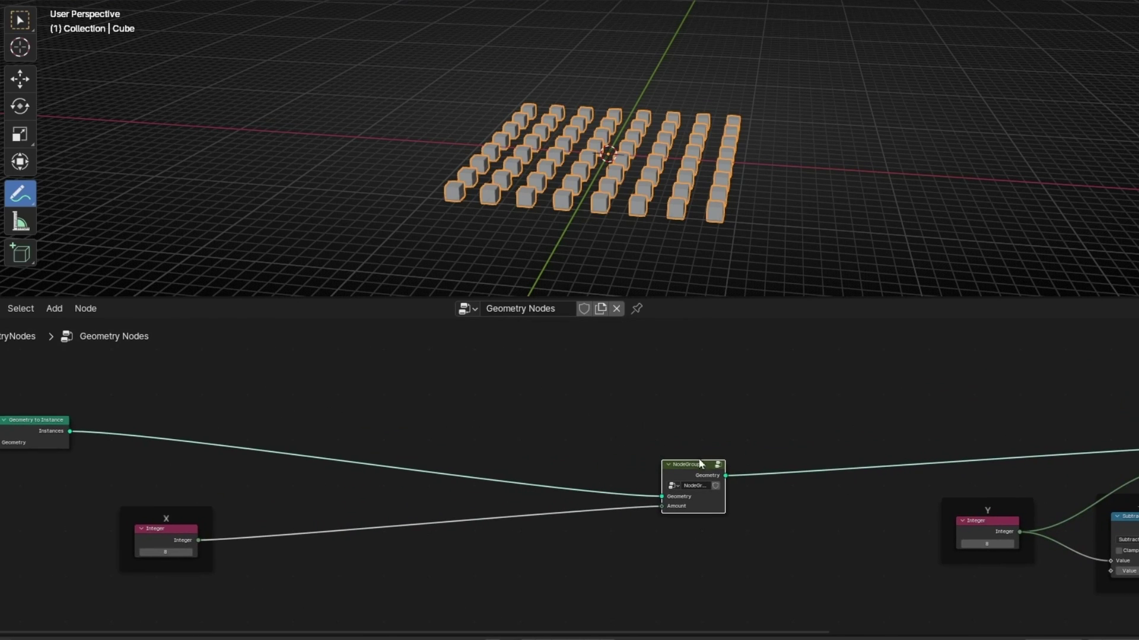
pyautogui.moveTo(701, 463); pyautogui.dragTo(140, 412)
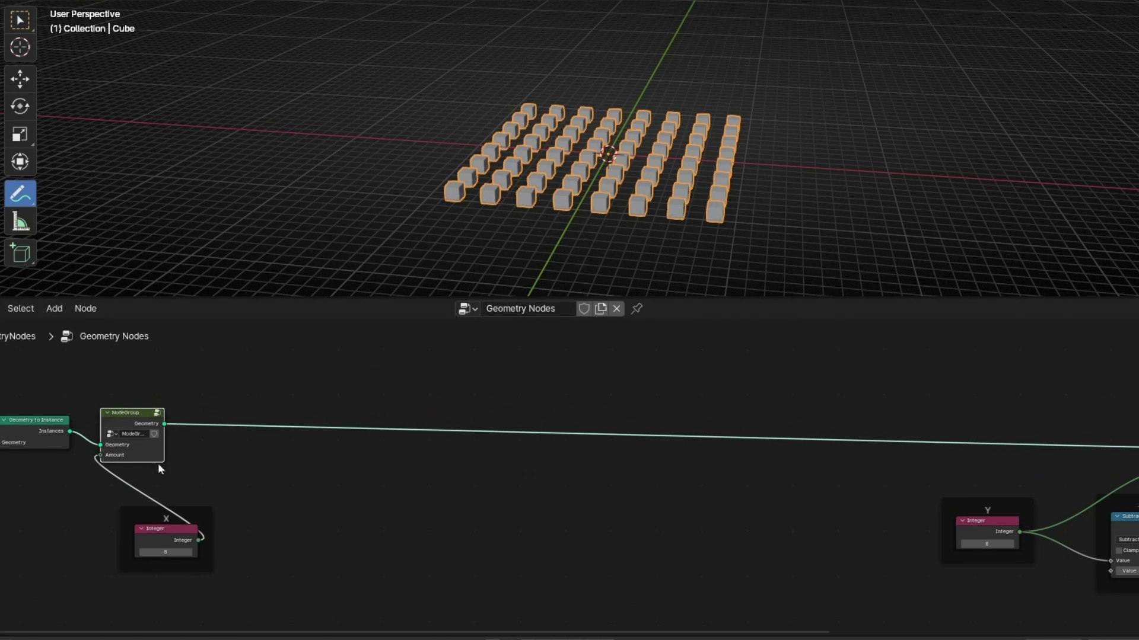
pyautogui.moveTo(180, 512); pyautogui.dragTo(143, 483)
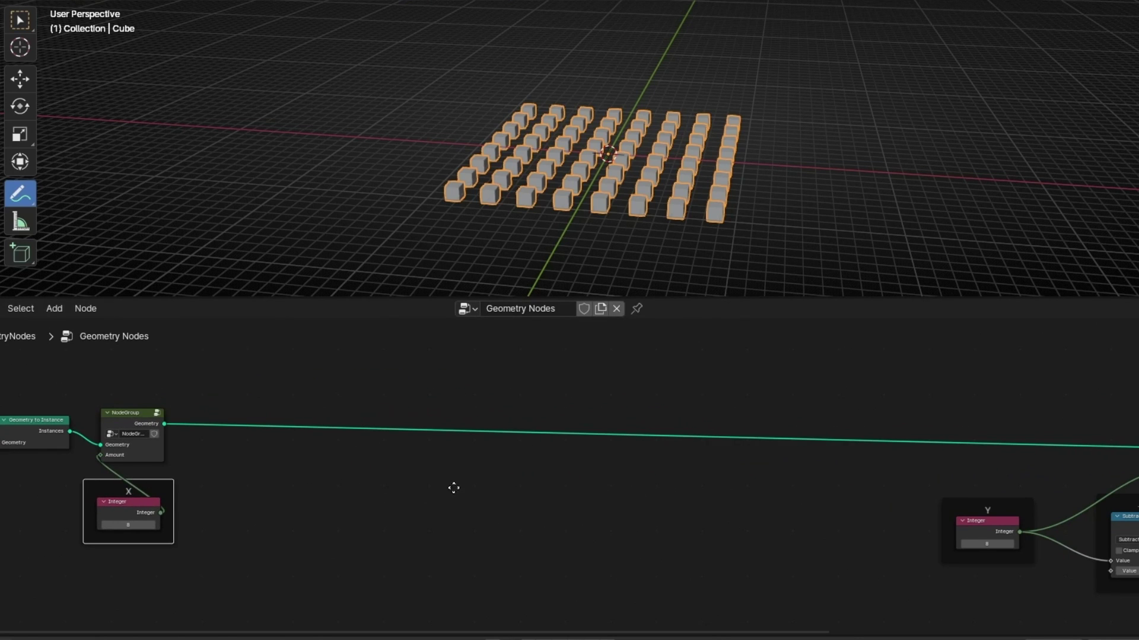
pyautogui.moveTo(454, 487); pyautogui.dragTo(300, 483, button='middle')
pyautogui.scroll(-3, 539, 493)
pyautogui.moveTo(584, 369); pyautogui.dragTo(1039, 565)
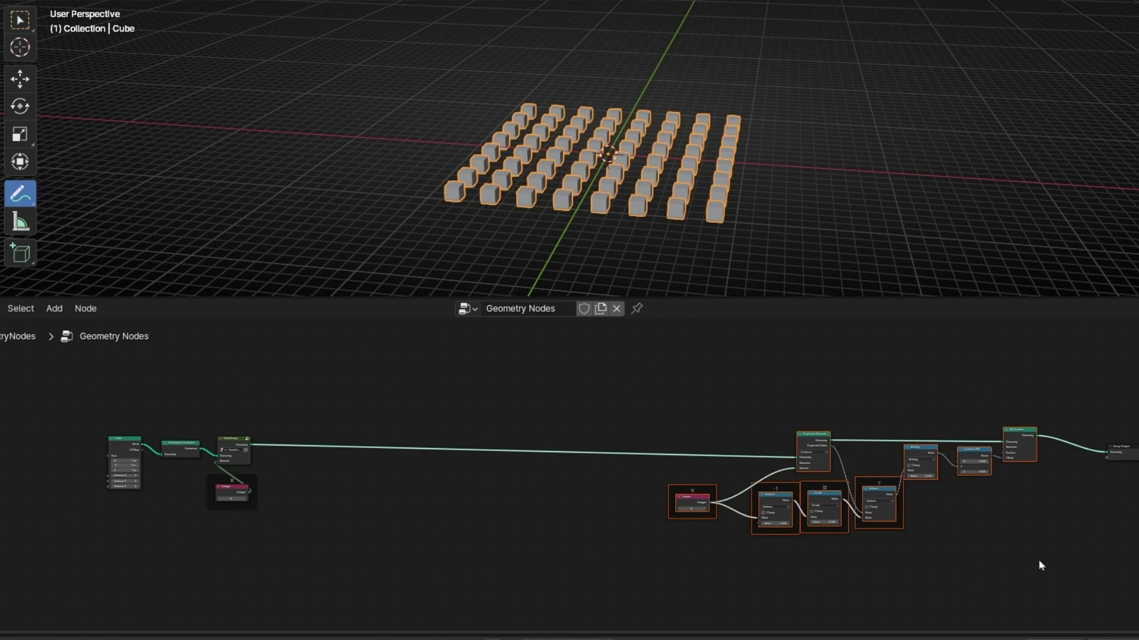
# Step: Move the second chain toward the node group and bring Group Output next to it
pyautogui.press('g')
pyautogui.click(670, 546)
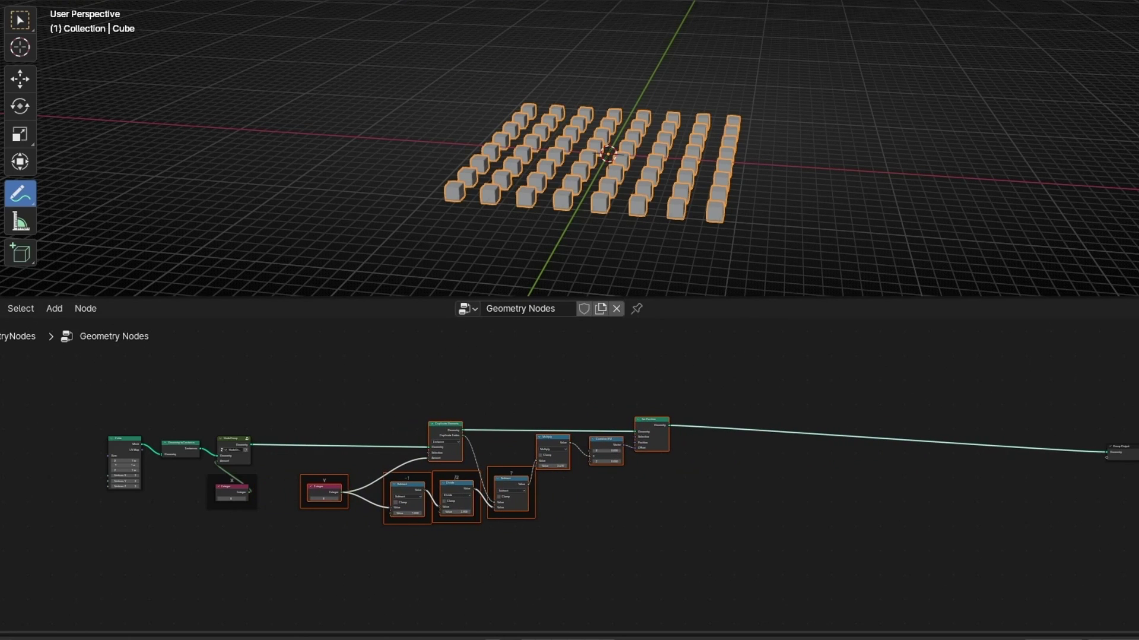
pyautogui.moveTo(1125, 452); pyautogui.dragTo(729, 429)
pyautogui.scroll(2, 248, 528)
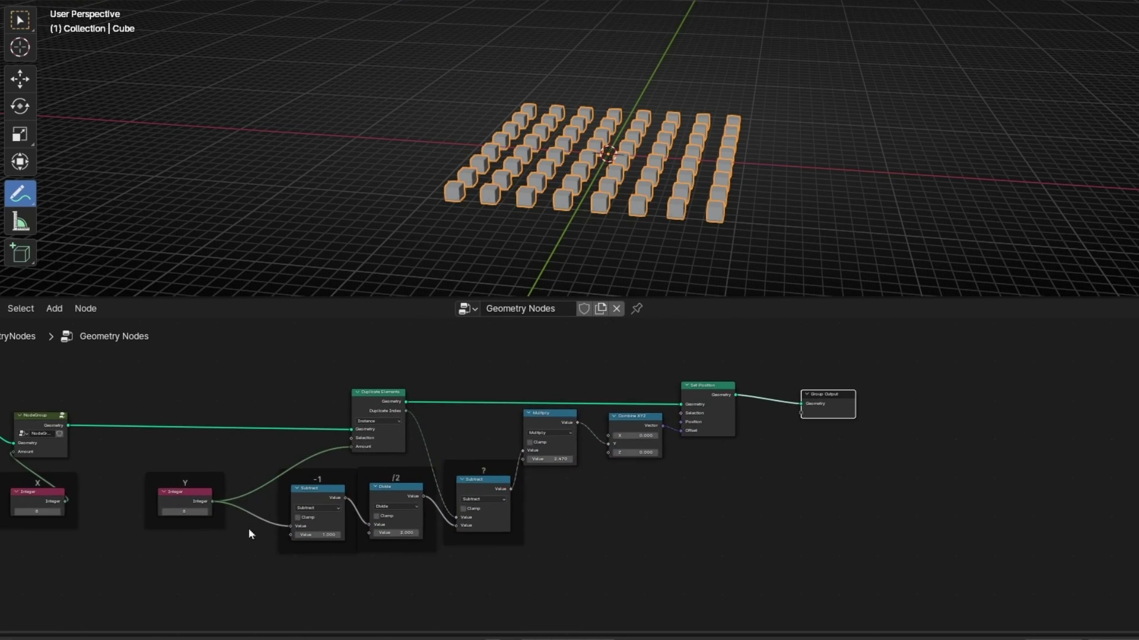
pyautogui.moveTo(247, 528); pyautogui.dragTo(600, 533, button='middle')
pyautogui.scroll(9, 572, 536)
pyautogui.moveTo(448, 513); pyautogui.dragTo(548, 492, button='middle')
pyautogui.moveTo(656, 236); pyautogui.dragTo(576, 193, button='middle')
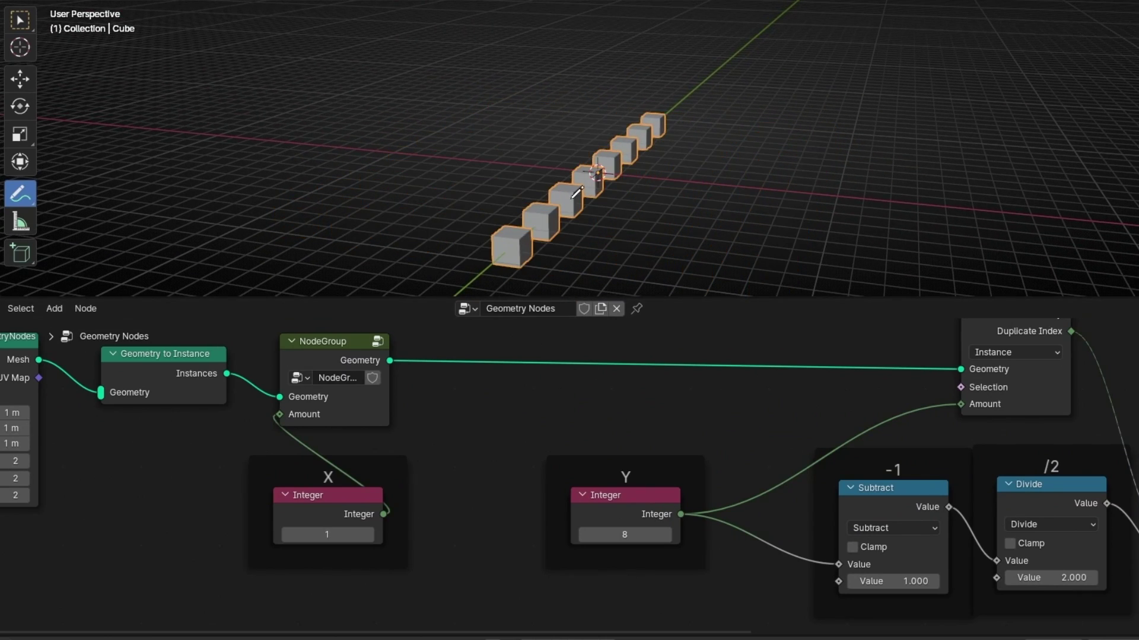
pyautogui.moveTo(576, 192); pyautogui.dragTo(673, 162, button='middle')
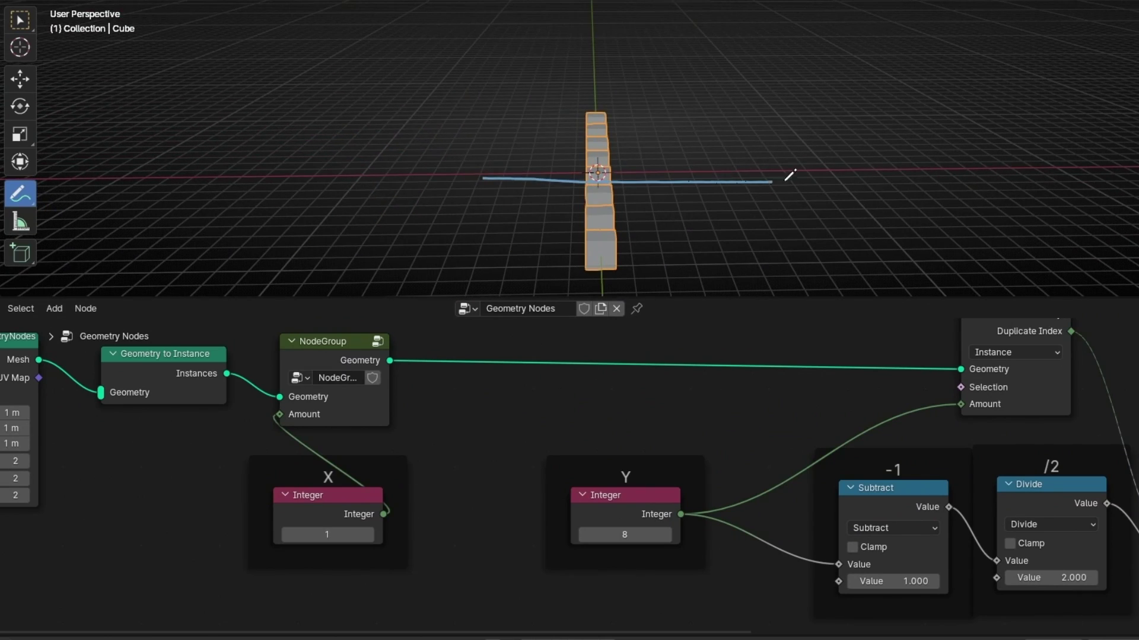
# Step: Set the X Integer count to 4 and the Y Integer count to 5
pyautogui.click(368, 535)
pyautogui.click(369, 535)
pyautogui.click(368, 535)
pyautogui.moveTo(718, 189)
pyautogui.keyDown('ctrl'); pyautogui.mouseDown()
pyautogui.moveTo(401, 188)
pyautogui.moveTo(676, 185)
pyautogui.mouseUp(); pyautogui.keyUp('ctrl')
pyautogui.moveTo(797, 165); pyautogui.dragTo(677, 171, button='middle')
pyautogui.click(589, 536)
pyautogui.click(589, 535)
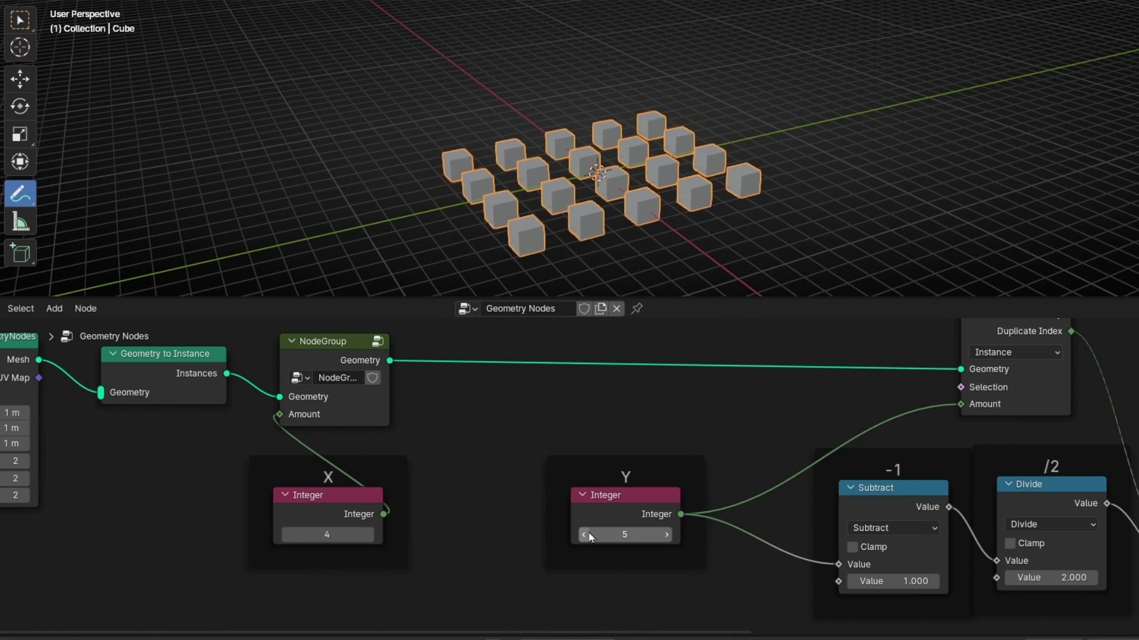
pyautogui.click(589, 535)
pyautogui.click(589, 535)
pyautogui.click(589, 535)
pyautogui.click(666, 536)
pyautogui.click(666, 536)
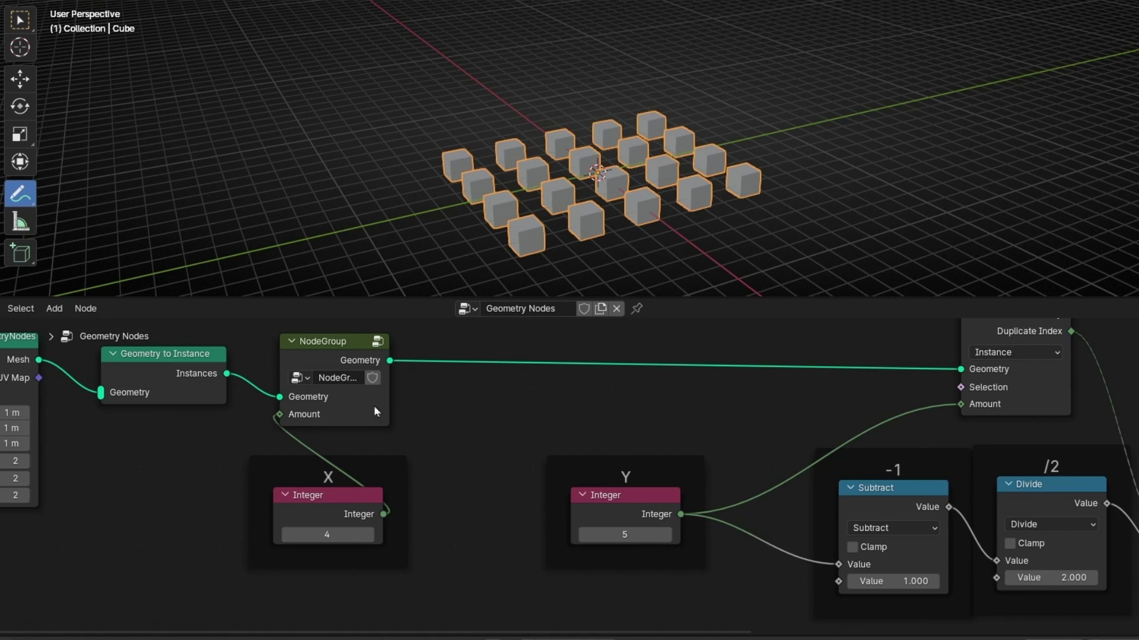
# Step: Move Group Output further right and duplicate the Y offset chain with its frames
pyautogui.scroll(-4, 674, 527)
pyautogui.moveTo(787, 478); pyautogui.dragTo(208, 488, button='middle')
pyautogui.moveTo(602, 199); pyautogui.dragTo(626, 177, button='middle')
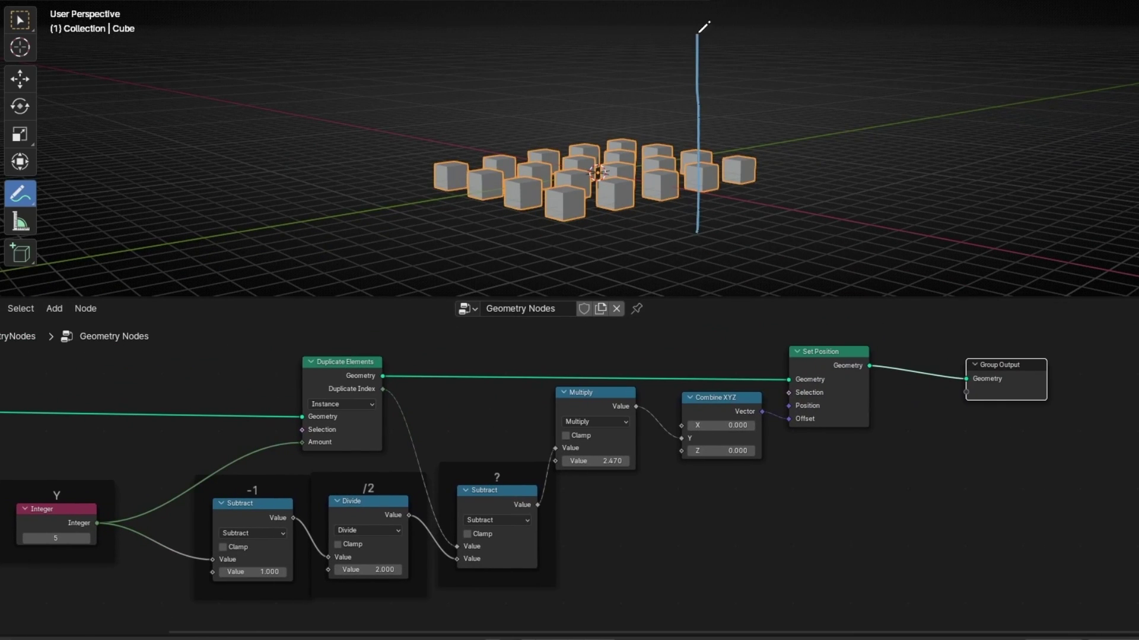
pyautogui.hotkey('ctrl', 'z')
pyautogui.hotkey('ctrl', 'z')
pyautogui.moveTo(890, 519); pyautogui.dragTo(644, 569, button='middle')
pyautogui.moveTo(762, 444); pyautogui.dragTo(928, 436)
pyautogui.scroll(-2, 738, 531)
pyautogui.moveTo(649, 590); pyautogui.dragTo(107, 432)
pyautogui.hotkey('shift', 'd')
pyautogui.click(596, 466)
# Step: Wire the copied chain between the second Set Position and Group Output, with Multiply driving Combine XYZ Z
pyautogui.moveTo(919, 400); pyautogui.dragTo(708, 343, button='middle')
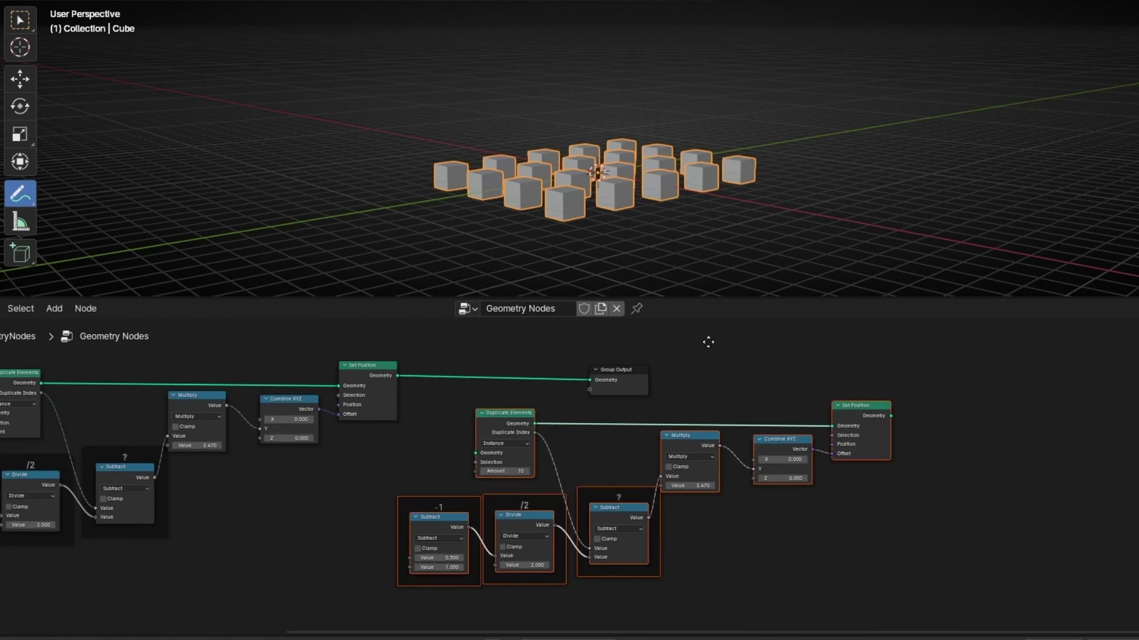
pyautogui.keyDown('ctrl'); pyautogui.moveTo(461, 414); pyautogui.dragTo(461, 414, button='right'); pyautogui.keyUp('ctrl')
pyautogui.moveTo(397, 375); pyautogui.dragTo(476, 452)
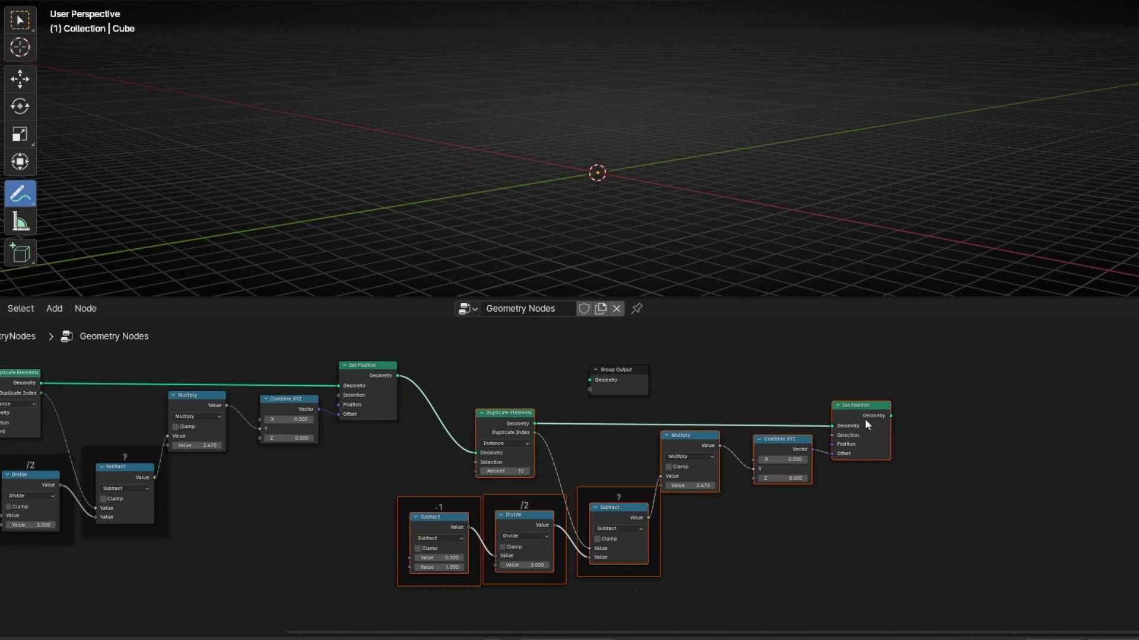
pyautogui.moveTo(891, 415); pyautogui.dragTo(985, 413)
pyautogui.scroll(6, 810, 445)
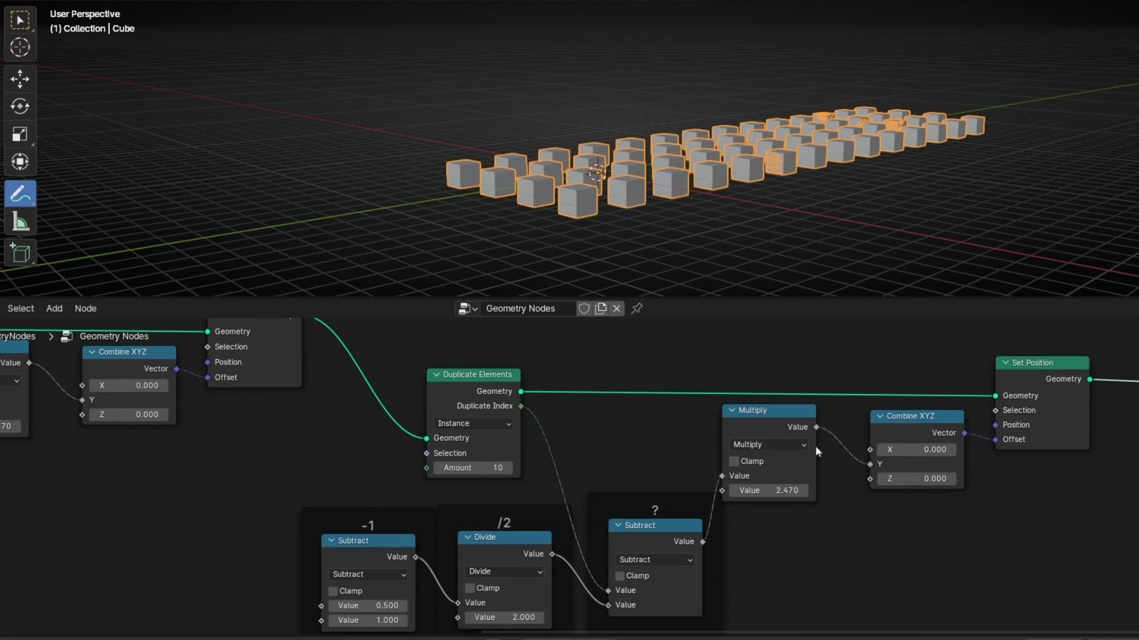
pyautogui.moveTo(814, 446); pyautogui.dragTo(511, 408, button='middle')
pyautogui.moveTo(576, 436); pyautogui.dragTo(574, 453)
pyautogui.scroll(-5, 582, 475)
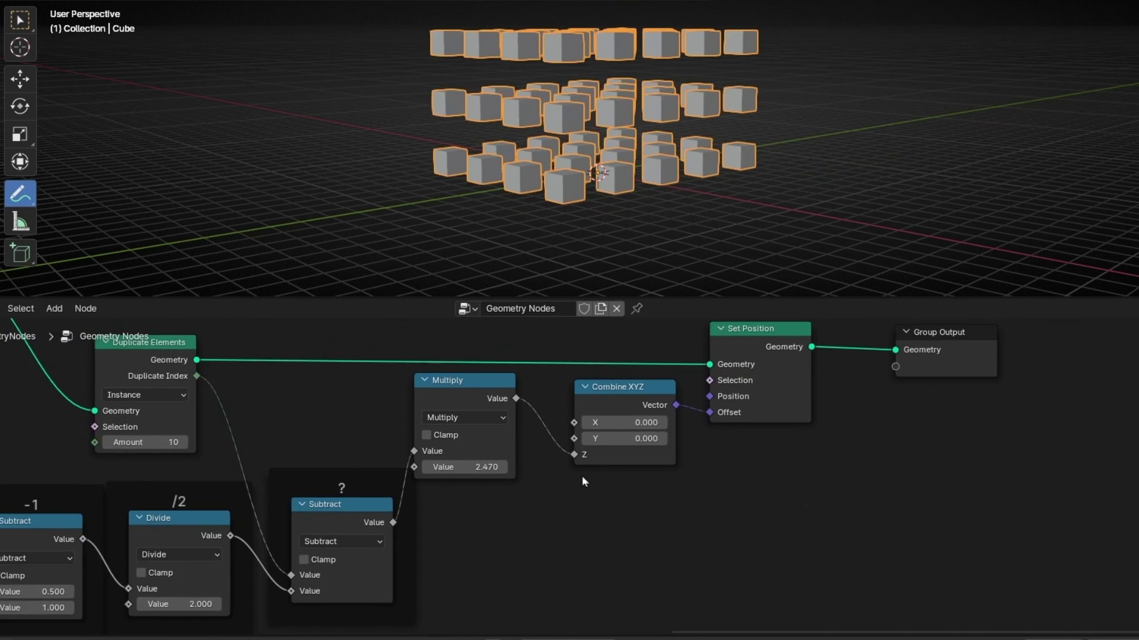
pyautogui.moveTo(389, 474); pyautogui.dragTo(747, 485, button='middle')
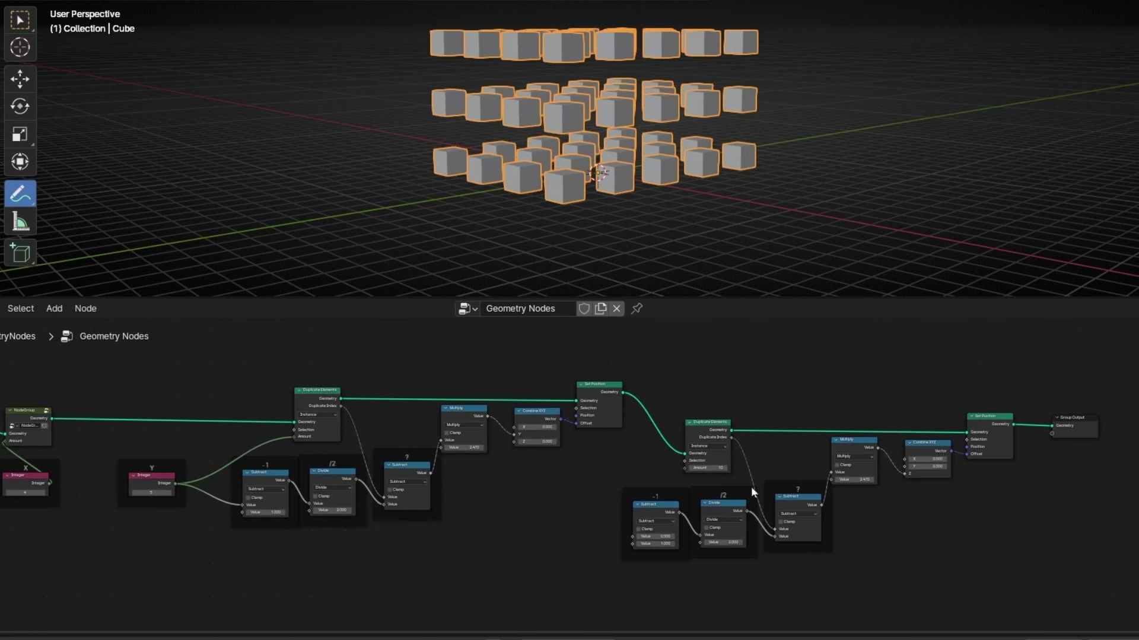
# Step: Duplicate the Y count frame, wire it into the new chain's −1 Subtract, and relabel it Z
pyautogui.click(172, 470)
pyautogui.hotkey('shift', 'd')
pyautogui.click(580, 481)
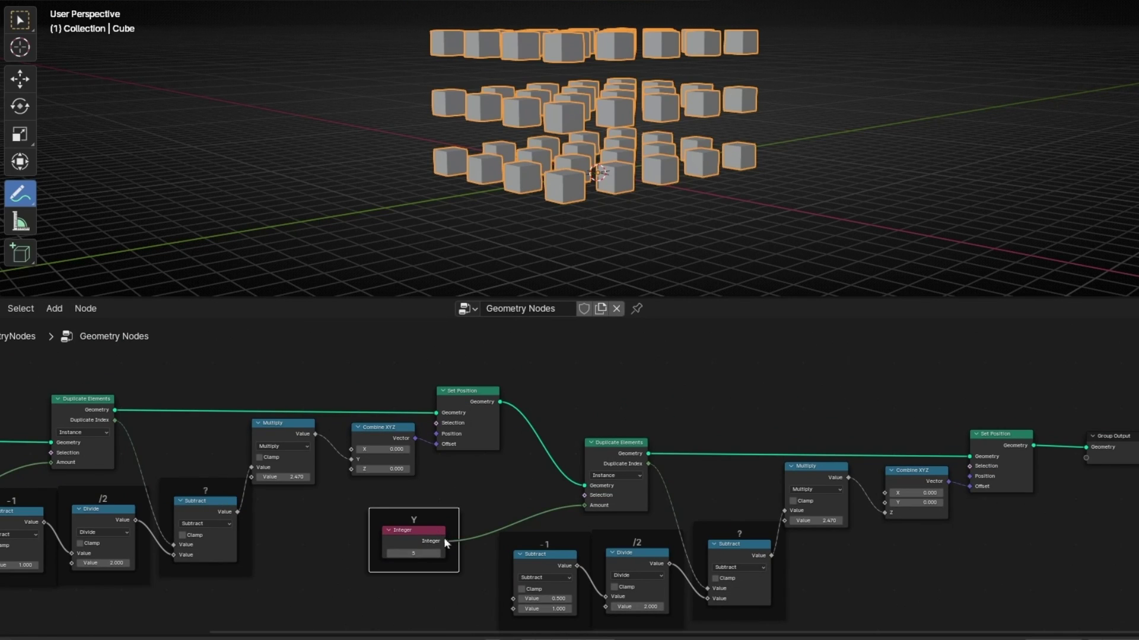
pyautogui.moveTo(446, 541); pyautogui.dragTo(513, 599)
pyautogui.scroll(4, 421, 538)
pyautogui.press('F2')
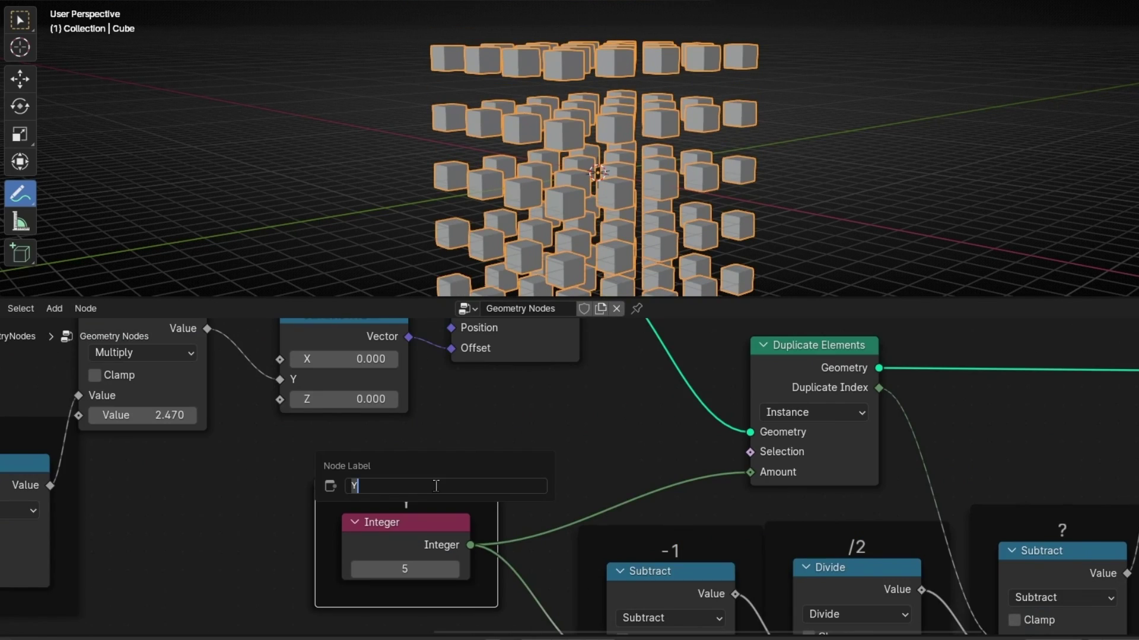
pyautogui.write('Z')
pyautogui.press('Return')
# Step: Group the Z duplication chain and the Y duplication chain into their own node groups
pyautogui.scroll(-5, 592, 364)
pyautogui.moveTo(592, 364); pyautogui.dragTo(1058, 618)
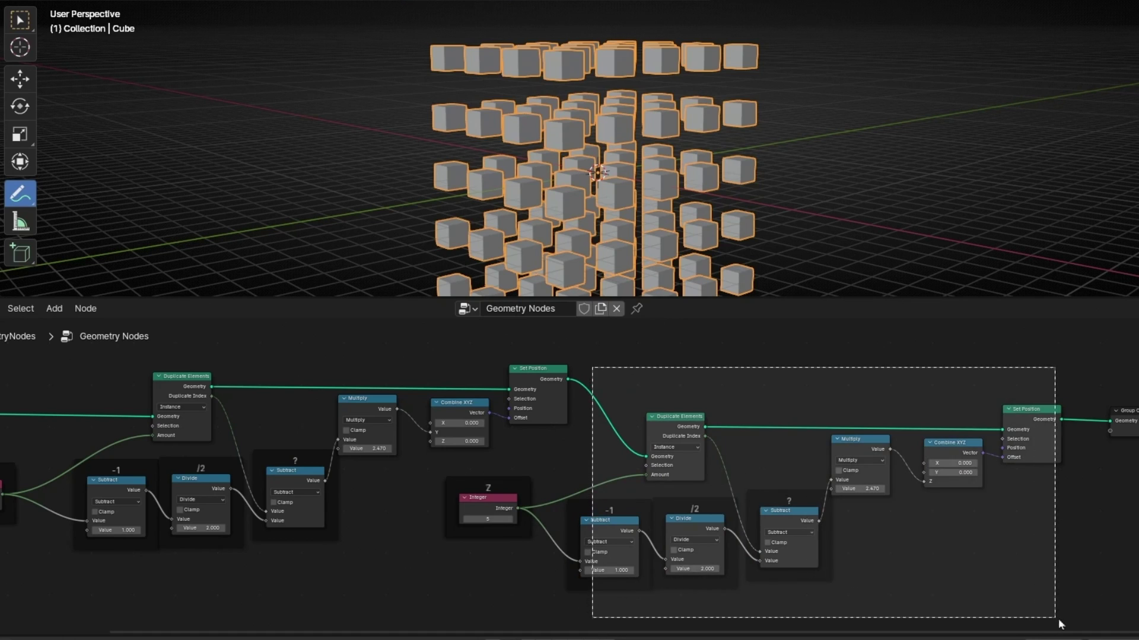
pyautogui.hotkey('ctrl', 'g')
pyautogui.press('Tab')
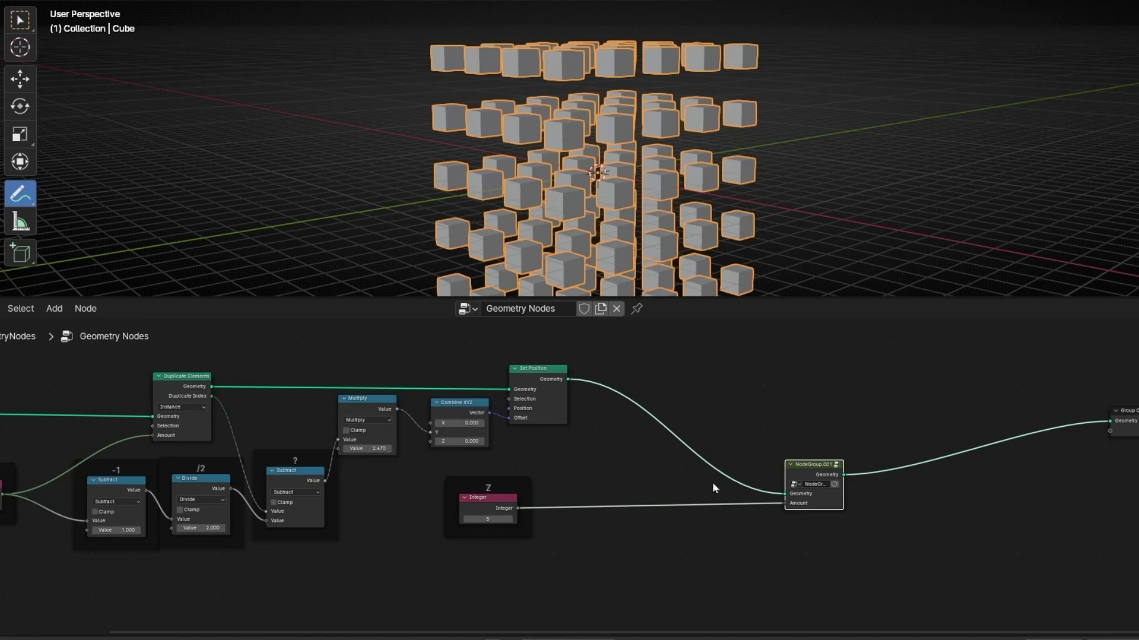
pyautogui.moveTo(506, 487); pyautogui.dragTo(717, 516)
pyautogui.scroll(-3, 550, 500)
pyautogui.moveTo(148, 354); pyautogui.dragTo(575, 570)
pyautogui.hotkey('ctrl', 'g')
pyautogui.press('Tab')
# Step: Line up the Y and Z node groups with their count frames after the X group
pyautogui.hotkey('ctrl', 'space')
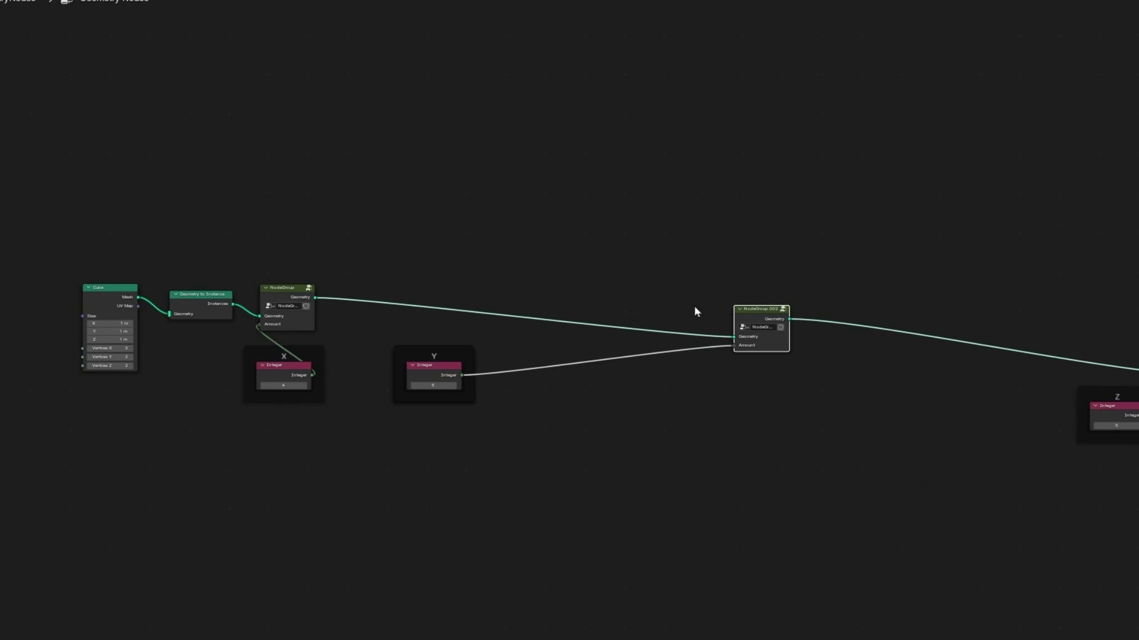
pyautogui.moveTo(735, 309); pyautogui.dragTo(357, 281)
pyautogui.moveTo(440, 352); pyautogui.dragTo(391, 348)
pyautogui.moveTo(1049, 332); pyautogui.dragTo(1138, 481)
pyautogui.press('g')
pyautogui.click(511, 417)
pyautogui.moveTo(428, 343); pyautogui.dragTo(534, 356)
pyautogui.moveTo(470, 249); pyautogui.dragTo(563, 402)
pyautogui.moveTo(526, 285); pyautogui.dragTo(491, 284)
pyautogui.scroll(-3, 490, 332)
pyautogui.moveTo(490, 332); pyautogui.dragTo(358, 344, button='middle')
pyautogui.click(1037, 339)
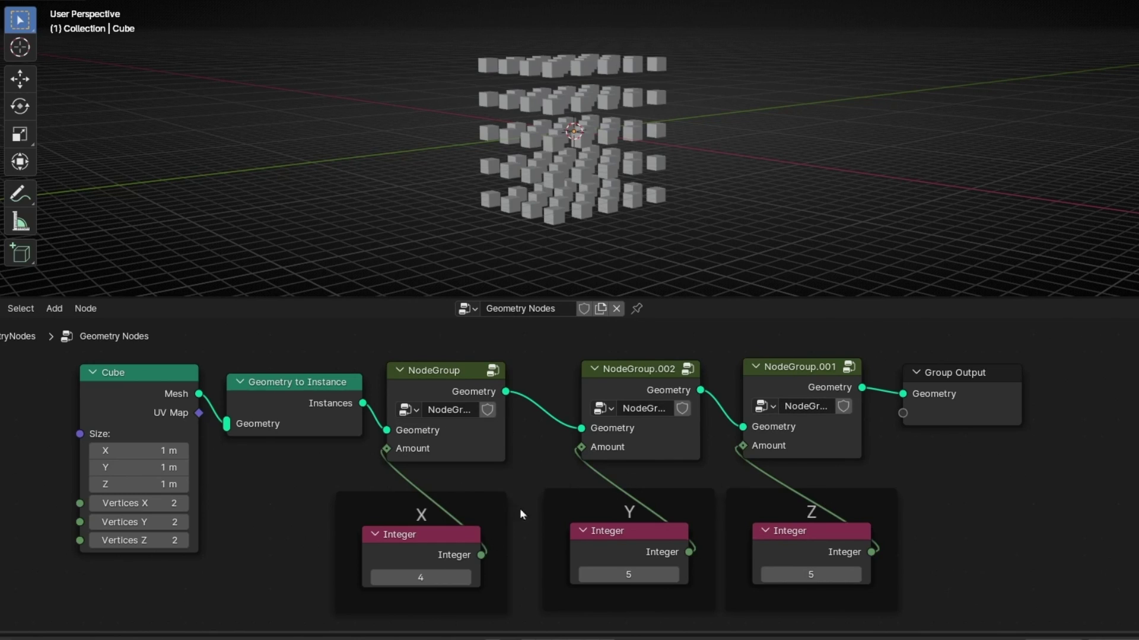
# Step: Align NodeGroup.002 with the chain and set the X, Y and Z counts all to 1
pyautogui.moveTo(653, 393); pyautogui.dragTo(635, 386)
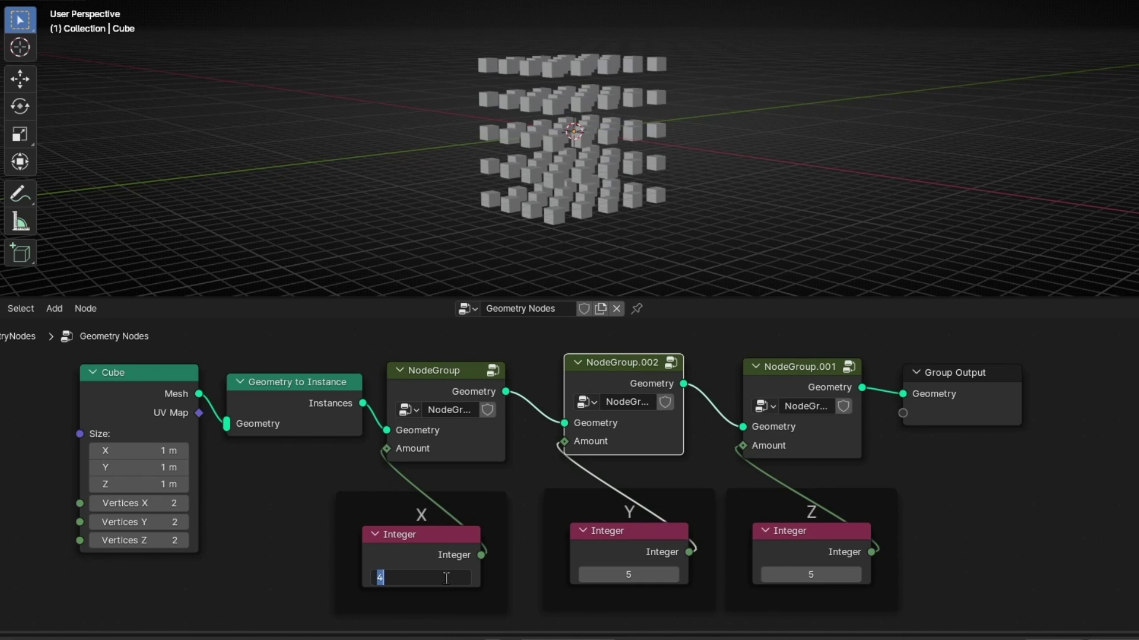
pyautogui.write('1')
pyautogui.press('Return')
pyautogui.click(617, 576)
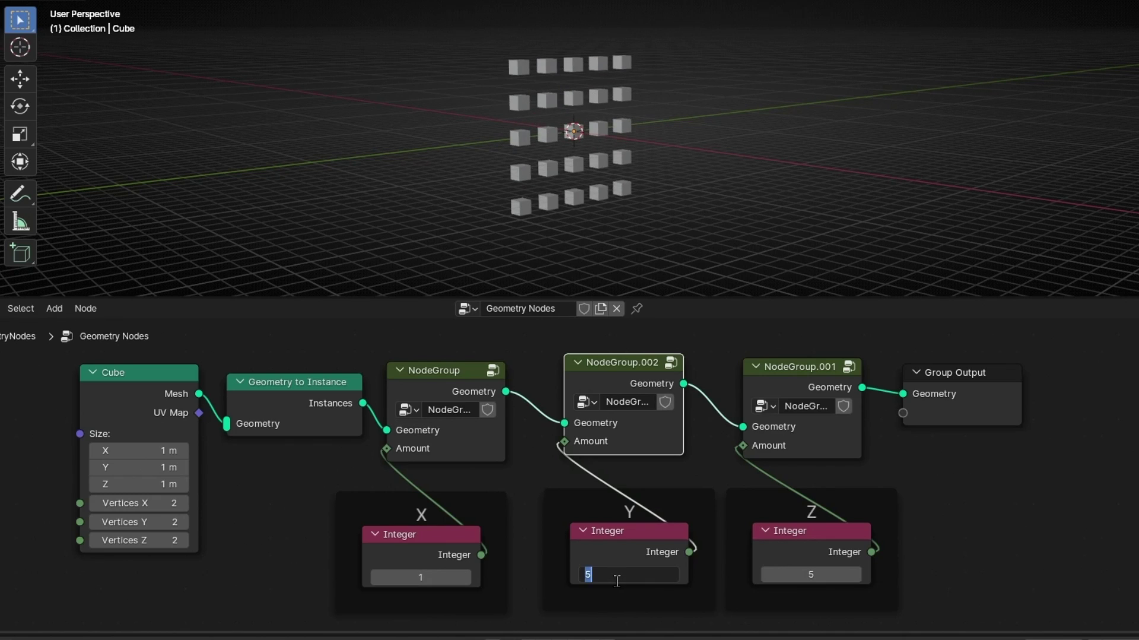
pyautogui.write('1')
pyautogui.press('Return')
pyautogui.click(798, 573)
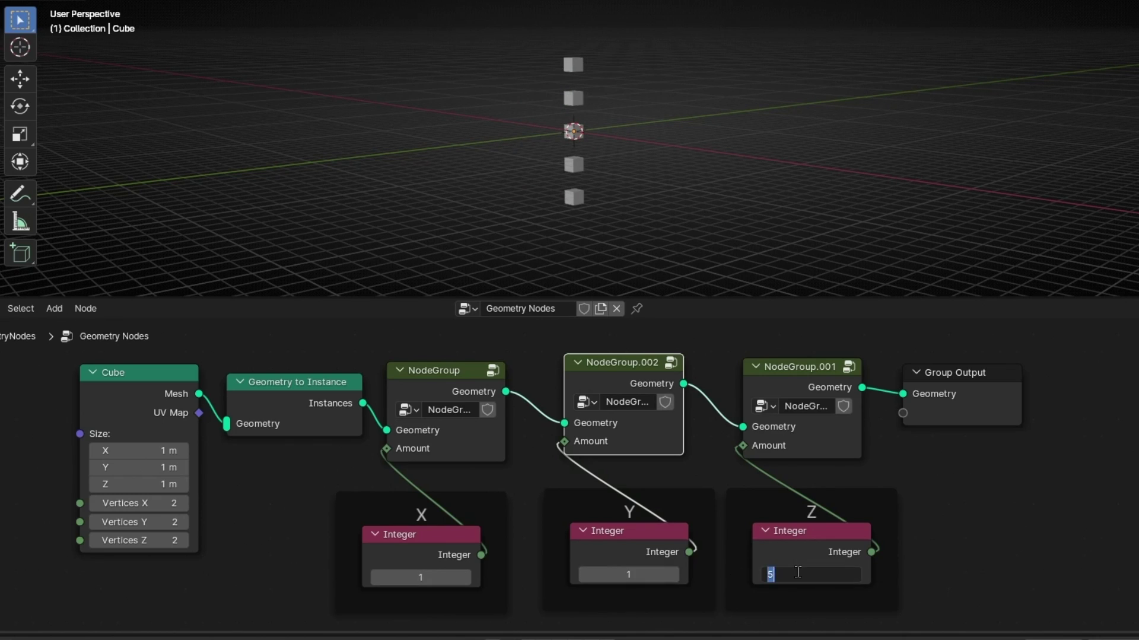
pyautogui.press('Return')
# Step: Raise the X count to 3 and step the Y count up by three
pyautogui.scroll(3, 714, 243)
pyautogui.keyDown('shift'); pyautogui.moveTo(697, 179); pyautogui.dragTo(638, 180, button='middle'); pyautogui.keyUp('shift')
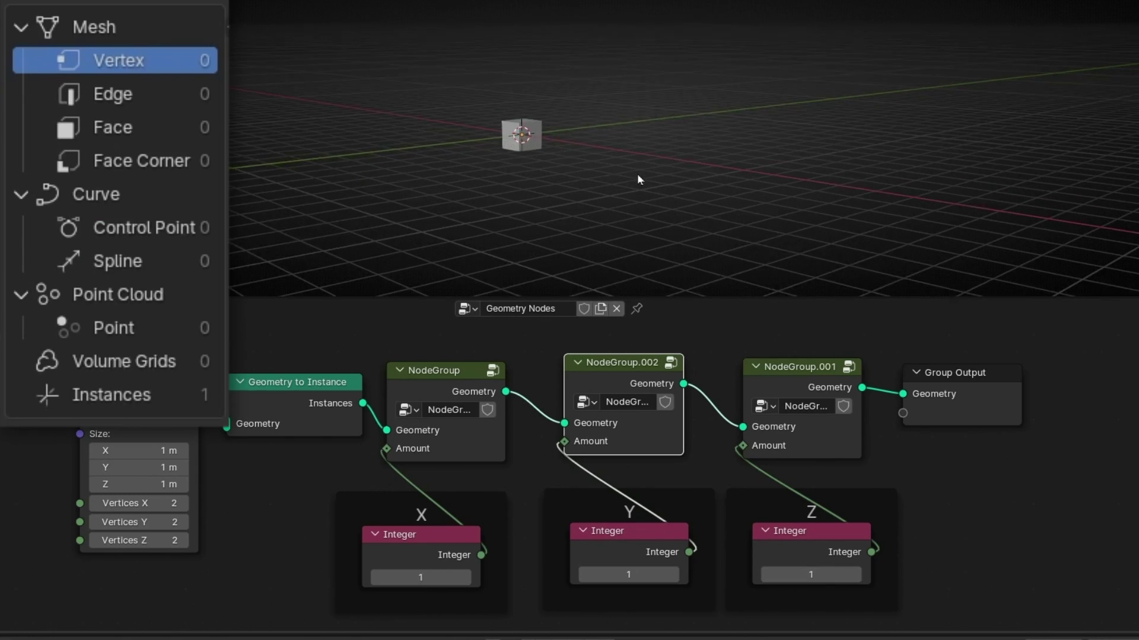
pyautogui.scroll(1, 639, 180)
pyautogui.scroll(1, 374, 178)
pyautogui.moveTo(440, 178); pyautogui.dragTo(693, 258, button='middle')
pyautogui.click(467, 577)
pyautogui.click(467, 578)
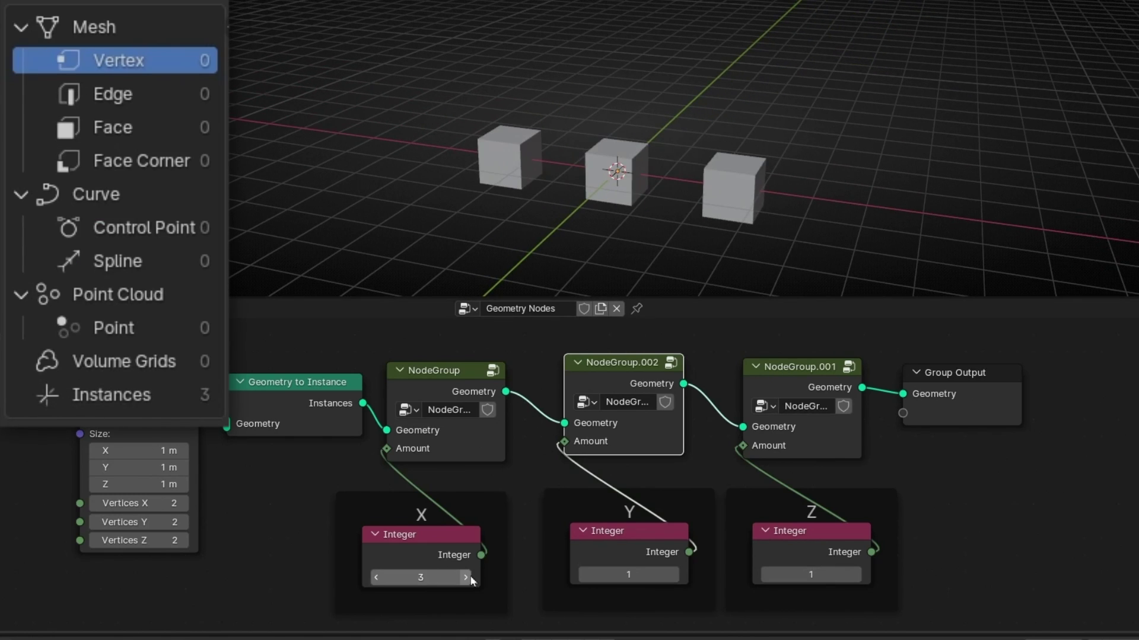
pyautogui.moveTo(652, 196); pyautogui.dragTo(521, 228, button='middle')
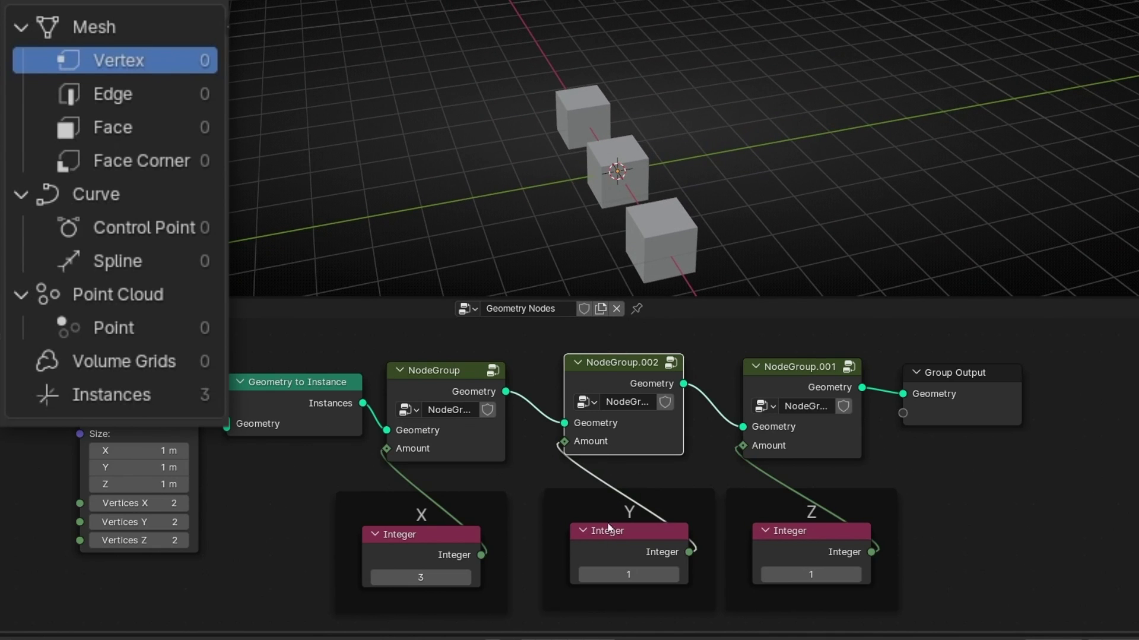
pyautogui.click(676, 575)
pyautogui.click(677, 576)
pyautogui.click(676, 575)
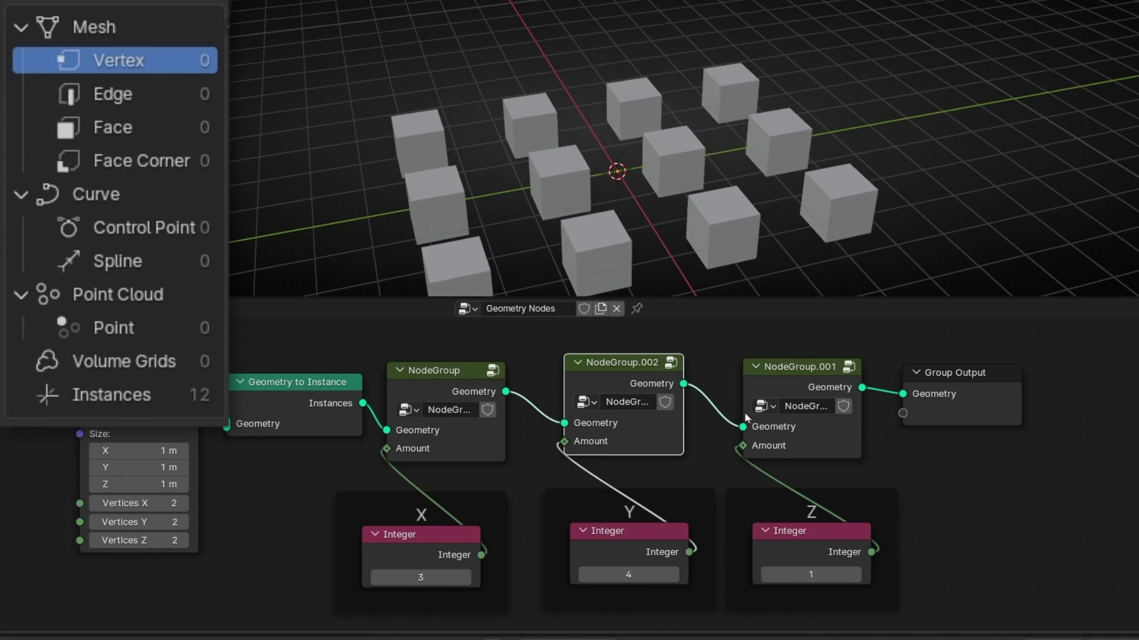
# Step: Step the Z count up, then scrub Y to 15 and Z to 45
pyautogui.moveTo(818, 160); pyautogui.dragTo(817, 133, button='middle')
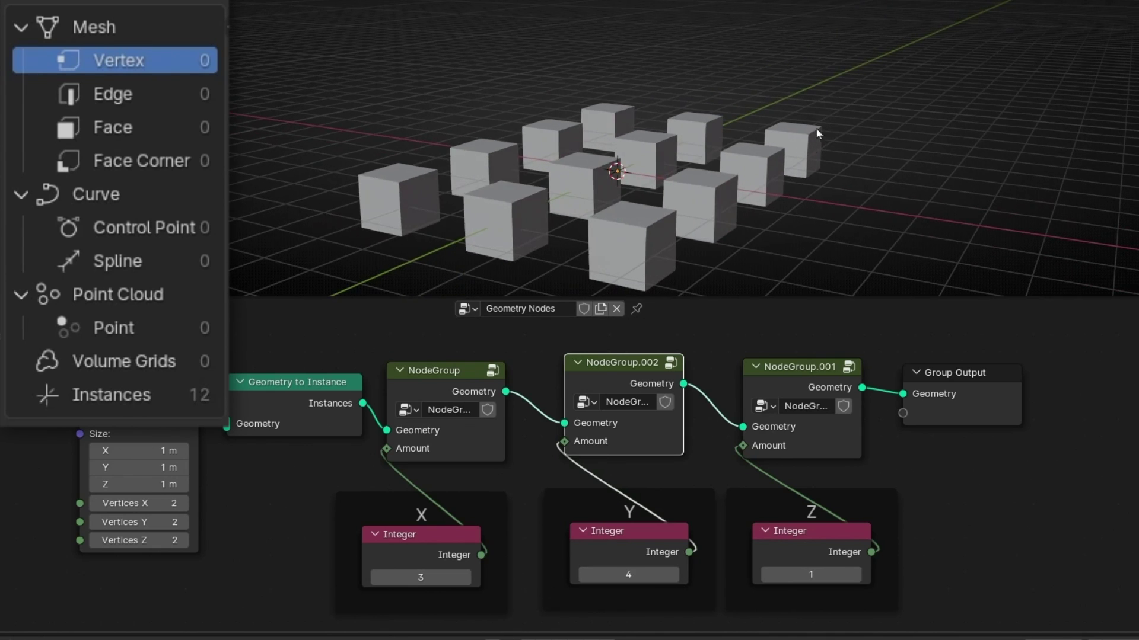
pyautogui.click(854, 582)
pyautogui.click(855, 581)
pyautogui.click(855, 582)
pyautogui.scroll(-4, 756, 181)
pyautogui.moveTo(762, 197); pyautogui.dragTo(850, 179, button='middle')
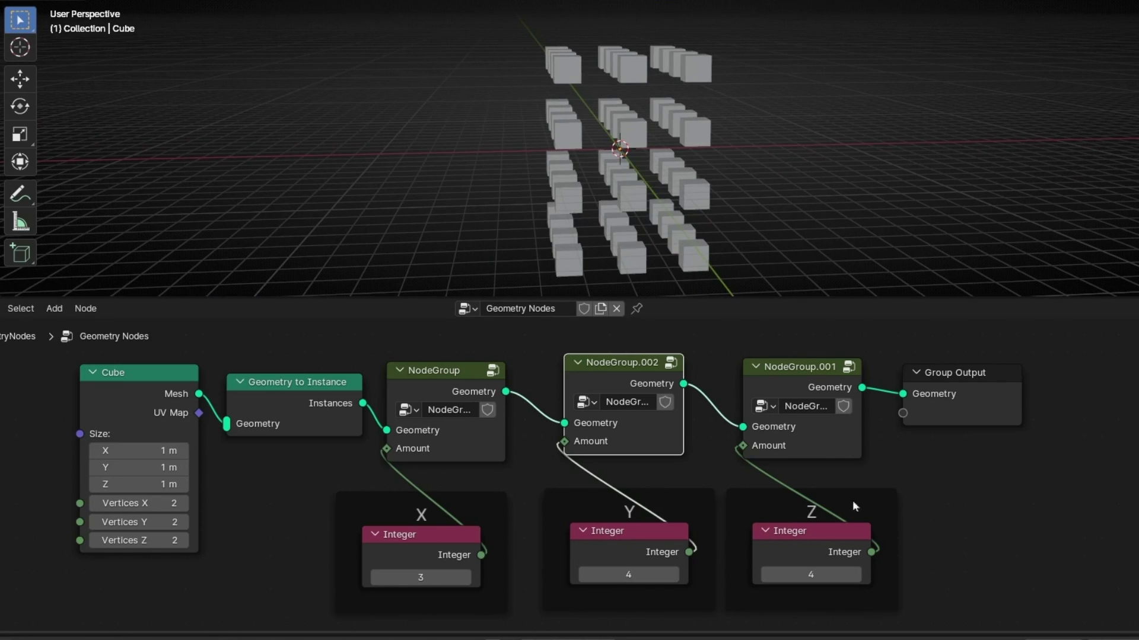
pyautogui.click(858, 574)
pyautogui.click(858, 575)
pyautogui.click(858, 574)
pyautogui.moveTo(638, 575); pyautogui.dragTo(706, 575)
pyautogui.moveTo(804, 574); pyautogui.dragTo(1020, 574)
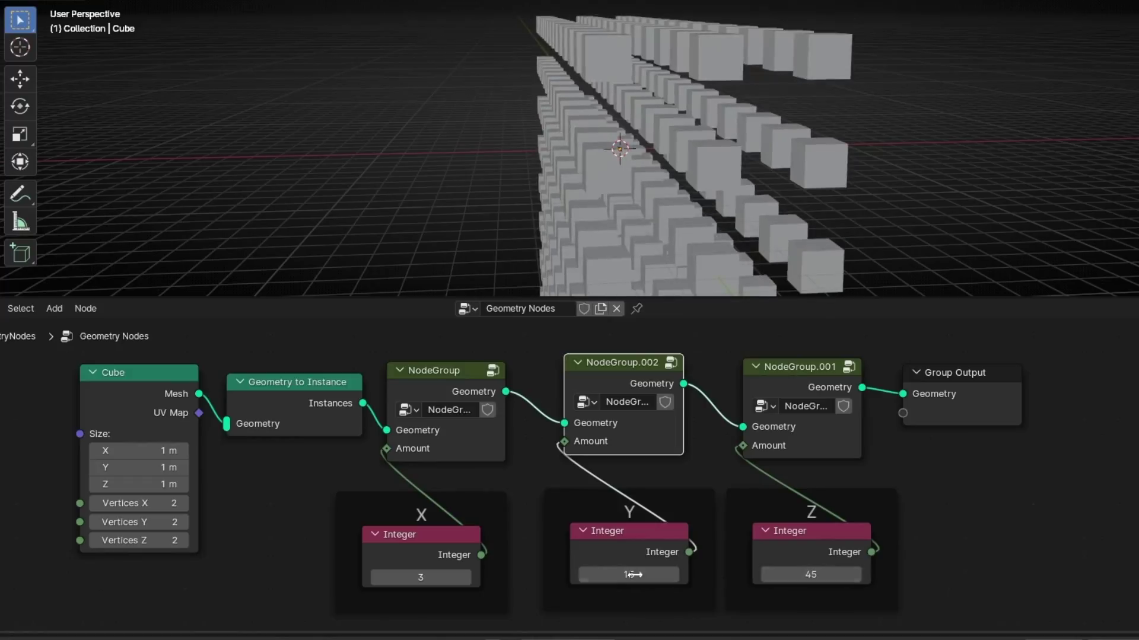
# Step: Scrub the X count up to about 72 and inspect the huge grid in a full-window viewport
pyautogui.moveTo(440, 584); pyautogui.dragTo(848, 584)
pyautogui.hotkey('ctrl', 'space')
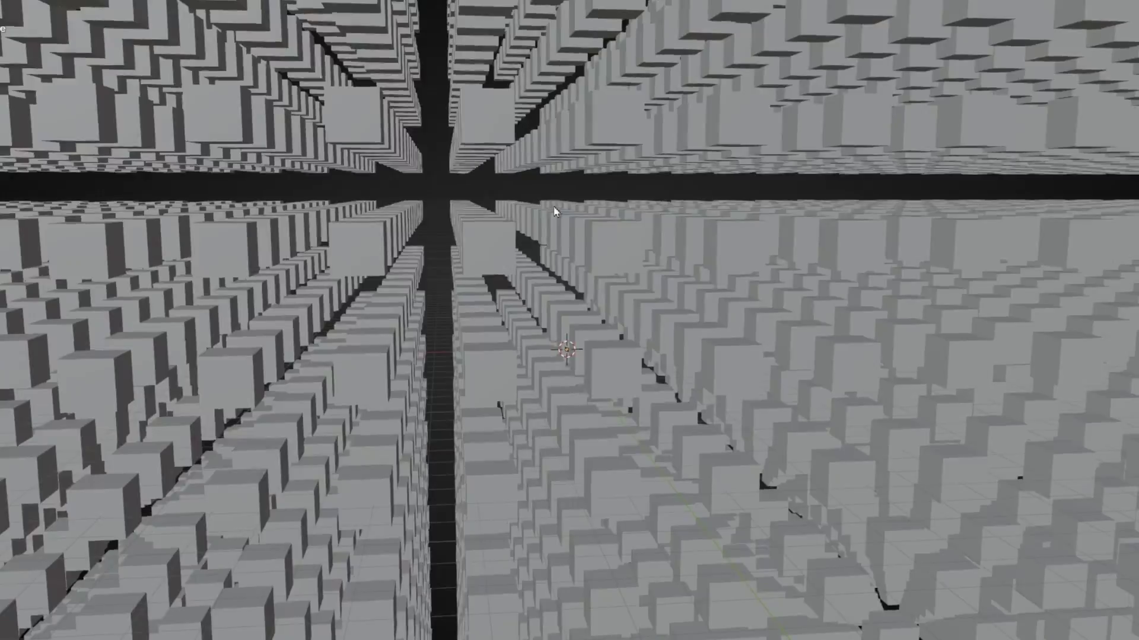
pyautogui.scroll(-7, 535, 242)
pyautogui.scroll(-2, 535, 243)
pyautogui.moveTo(535, 243); pyautogui.dragTo(540, 274, button='middle')
pyautogui.click(518, 249)
pyautogui.scroll(3, 517, 250)
pyautogui.scroll(8, 522, 249)
pyautogui.scroll(-7, 541, 274)
pyautogui.scroll(-3, 539, 273)
pyautogui.scroll(-8, 610, 188)
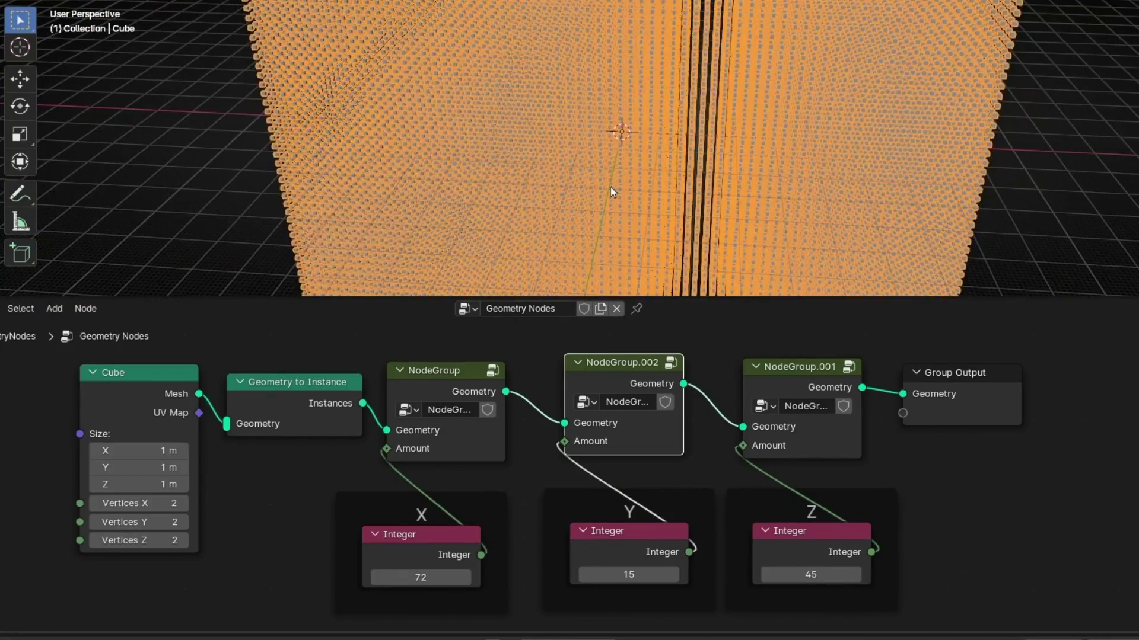
pyautogui.moveTo(611, 188); pyautogui.dragTo(503, 473, button='middle')
# Step: Settle the counts at X 44, Y 56, Z 42 and move Group Output right
pyautogui.moveTo(420, 578); pyautogui.dragTo(507, 580)
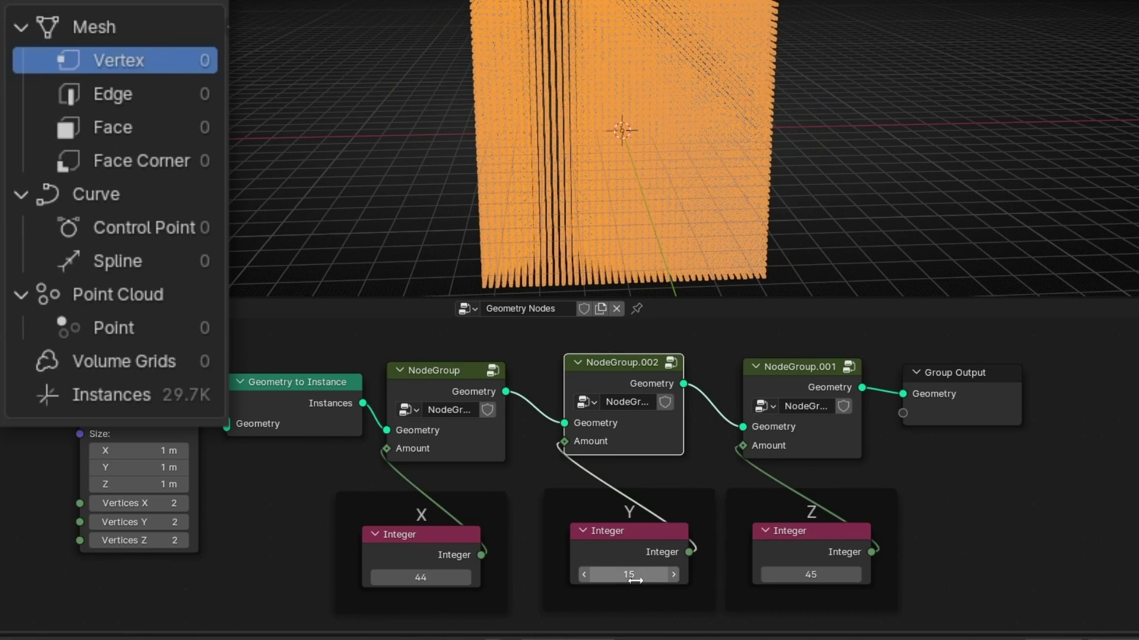
pyautogui.moveTo(616, 574); pyautogui.dragTo(503, 533)
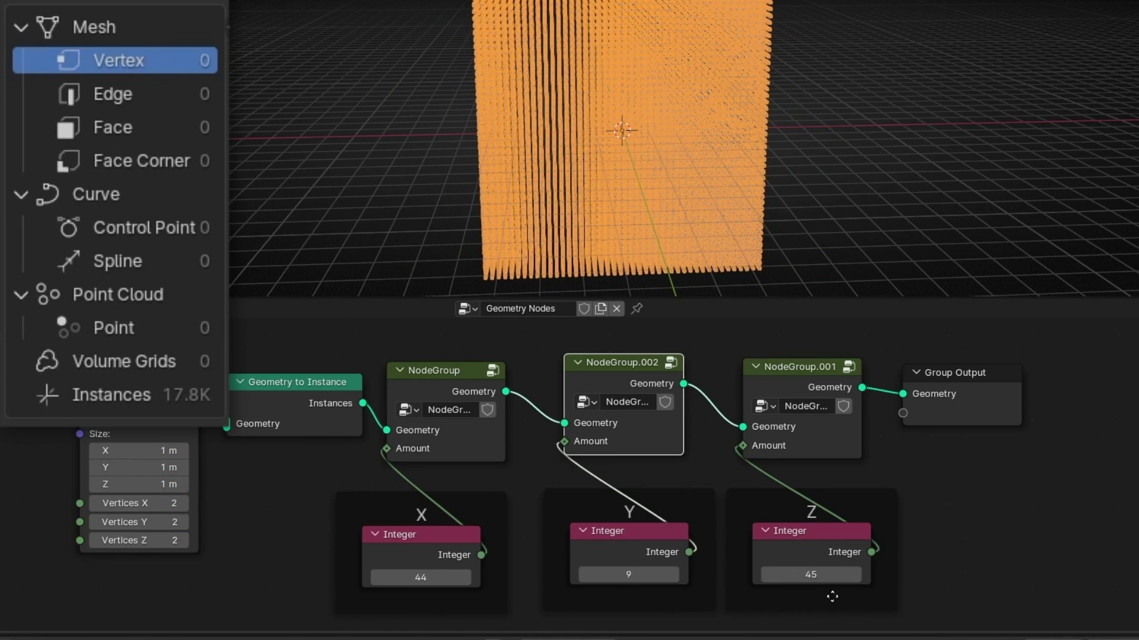
pyautogui.moveTo(811, 574); pyautogui.dragTo(788, 575)
pyautogui.moveTo(870, 214); pyautogui.dragTo(744, 220, button='middle')
pyautogui.moveTo(613, 575); pyautogui.dragTo(682, 575)
pyautogui.moveTo(810, 576); pyautogui.dragTo(822, 577)
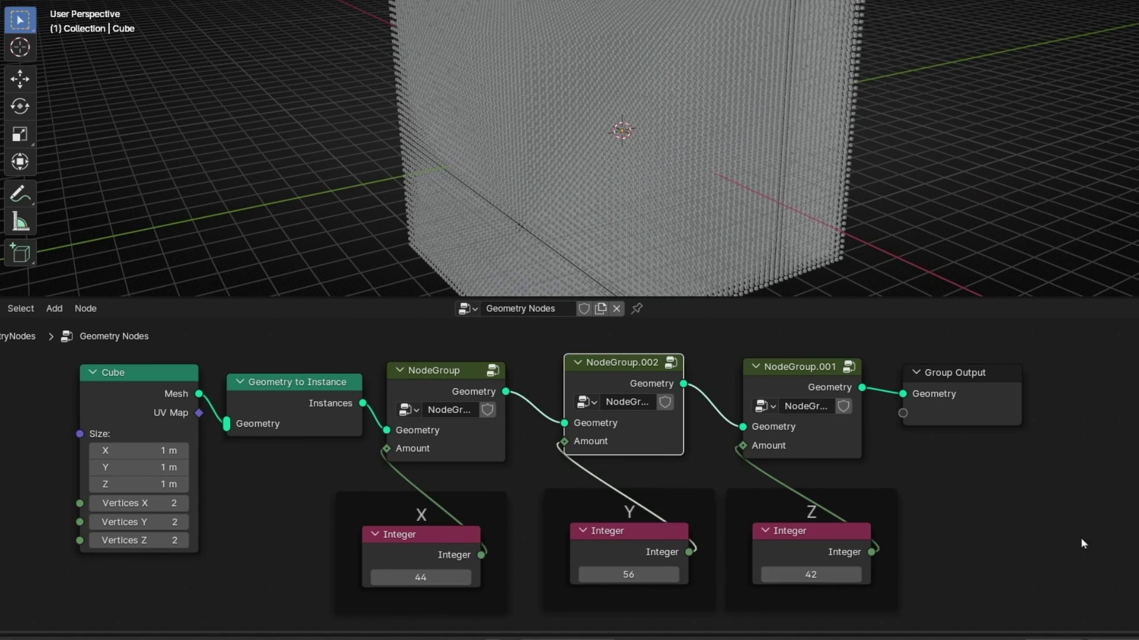
pyautogui.moveTo(1073, 536); pyautogui.dragTo(791, 571, button='middle')
pyautogui.moveTo(699, 449); pyautogui.dragTo(967, 455)
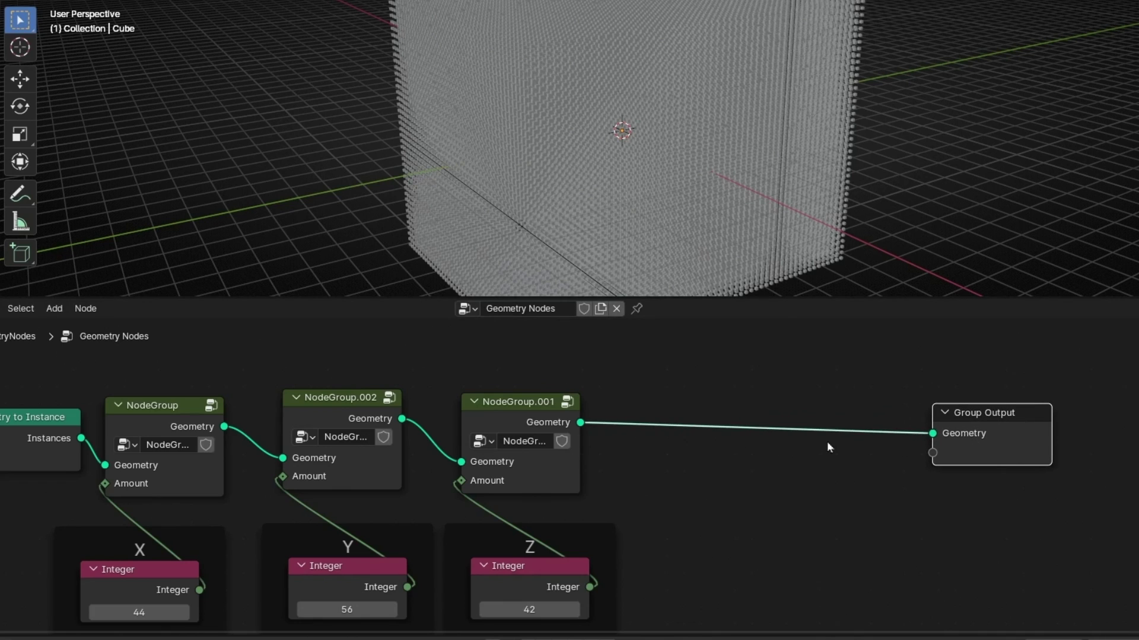
# Step: Insert an Instance on Points node into the output link and move it right
pyautogui.hotkey('shift', 'a')
pyautogui.moveTo(827, 441)
pyautogui.write('instance on')
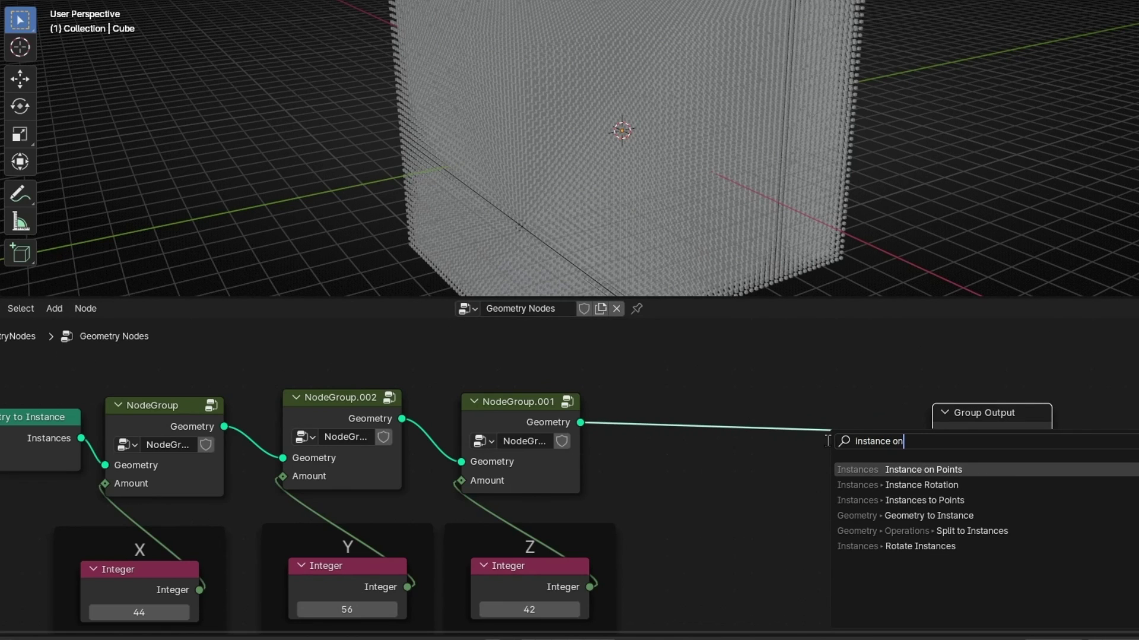
pyautogui.press('Return')
pyautogui.click(718, 416)
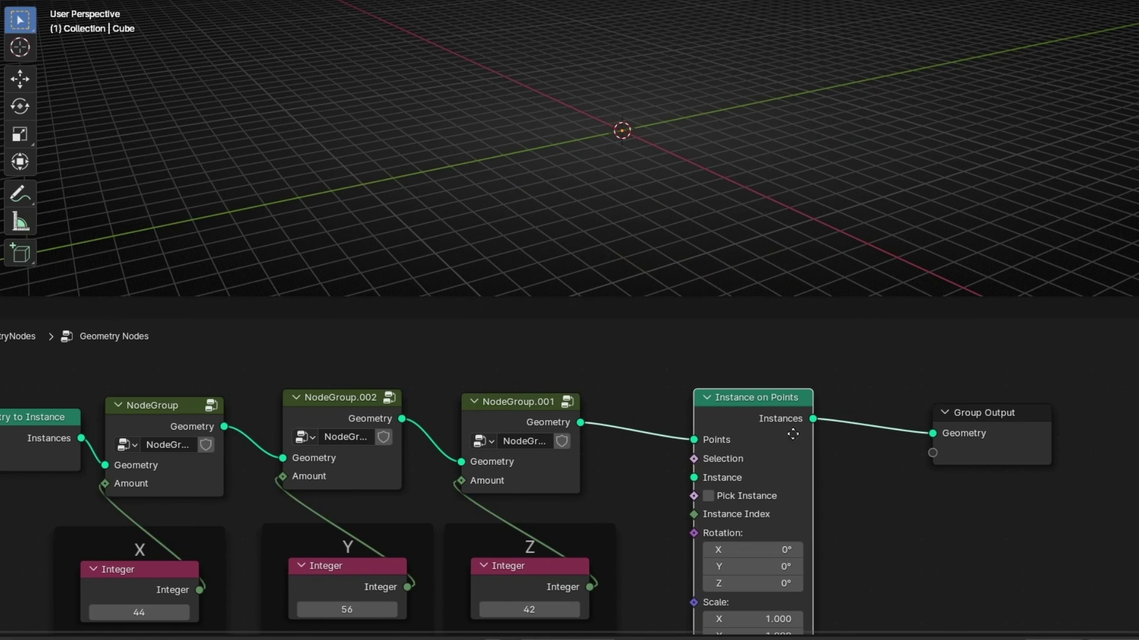
pyautogui.moveTo(762, 532); pyautogui.dragTo(847, 532)
# Step: Feed a UV Sphere into the Instance socket so spheres appear on every grid point
pyautogui.moveTo(776, 476); pyautogui.dragTo(730, 491)
pyautogui.write('uv')
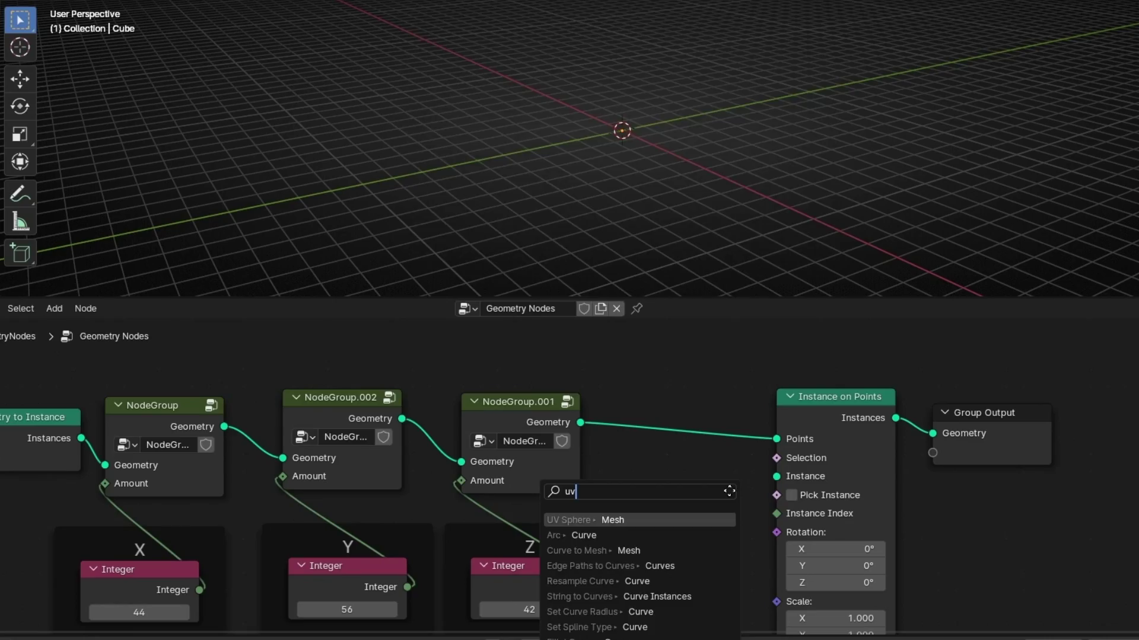
pyautogui.press('Return')
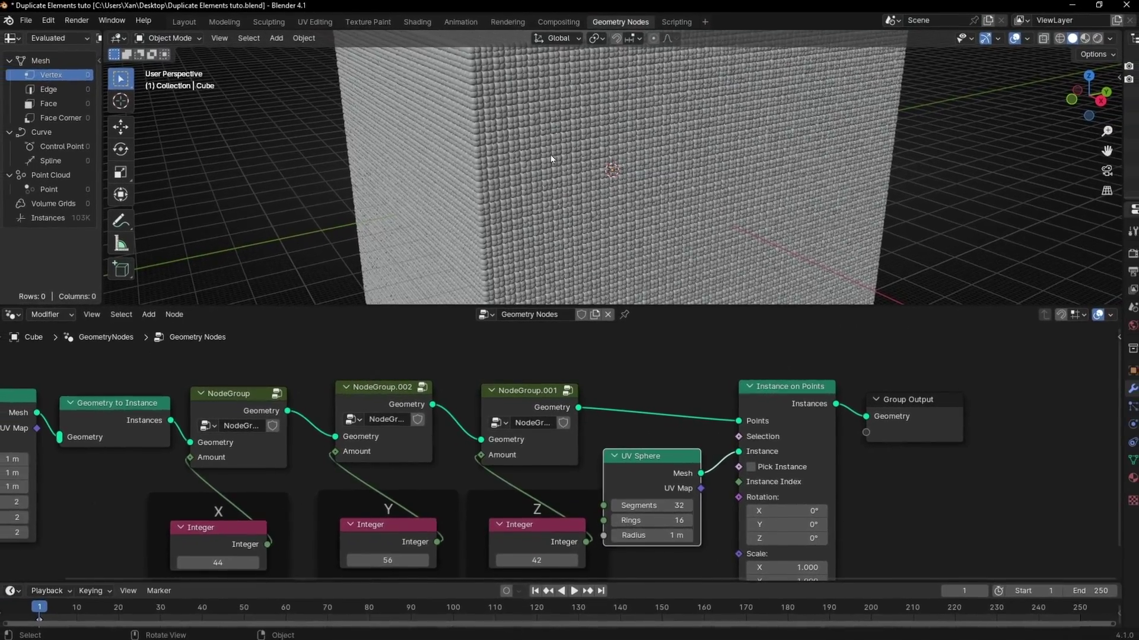
pyautogui.click(550, 156)
pyautogui.scroll(5, 550, 156)
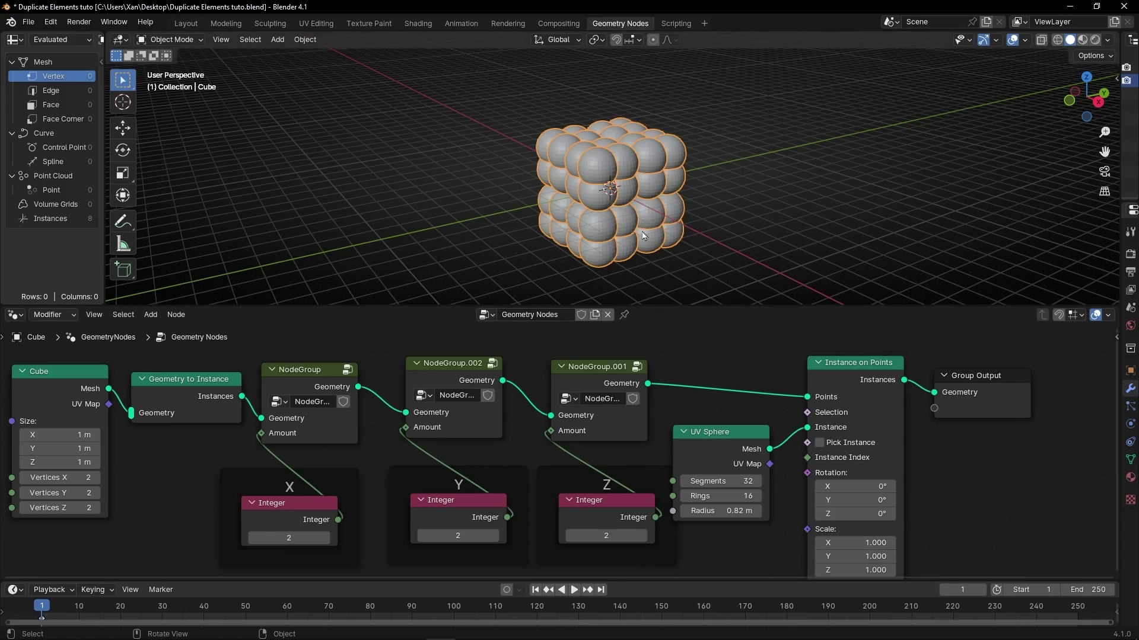
# Step: Orbit around the sphere block and spread the sphere and output nodes further right
pyautogui.moveTo(644, 236); pyautogui.dragTo(690, 204, button='middle')
pyautogui.scroll(2, 673, 239)
pyautogui.moveTo(667, 222); pyautogui.dragTo(702, 225, button='middle')
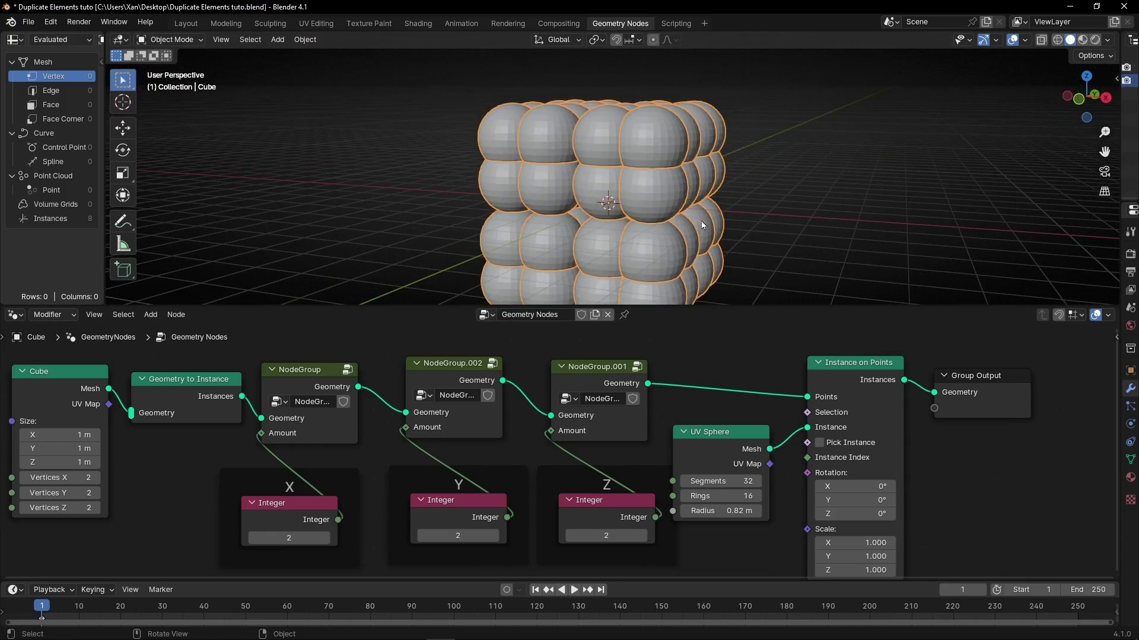
pyautogui.moveTo(727, 156); pyautogui.dragTo(830, 195, button='middle')
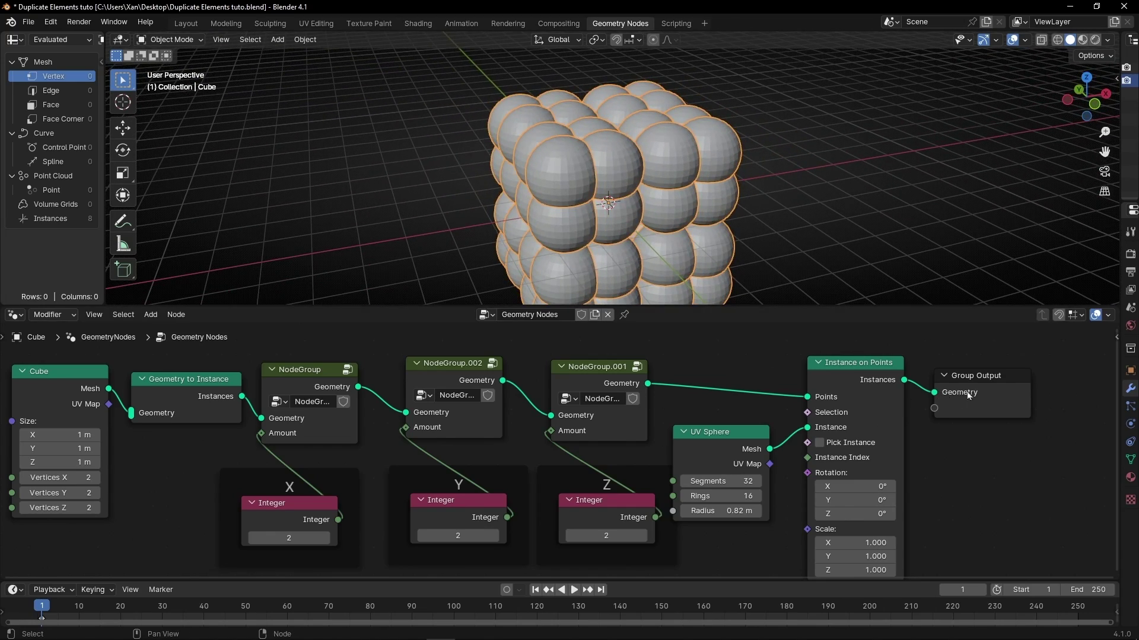
pyautogui.moveTo(968, 395); pyautogui.dragTo(1031, 389)
pyautogui.moveTo(858, 363); pyautogui.dragTo(905, 362)
pyautogui.moveTo(730, 439); pyautogui.dragTo(770, 432)
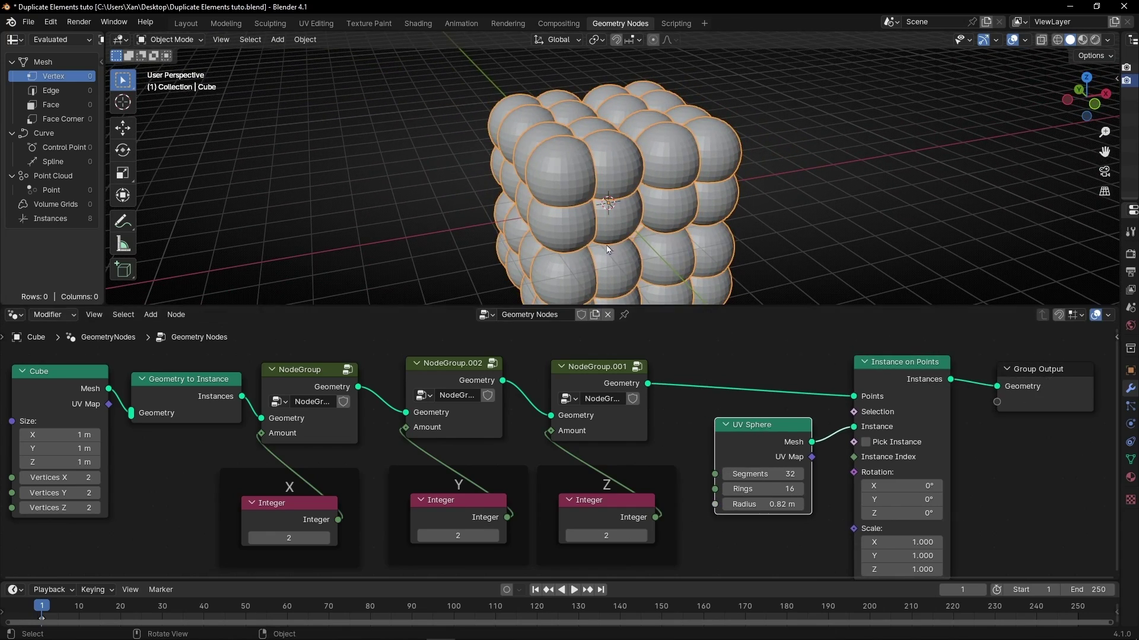
# Step: Mute UV Sphere and Instance on Points to inspect the eight cubes, then clear the annotations
pyautogui.moveTo(608, 250); pyautogui.dragTo(602, 177, button='middle')
pyautogui.moveTo(721, 399); pyautogui.dragTo(923, 496)
pyautogui.press('m')
pyautogui.moveTo(705, 208); pyautogui.dragTo(619, 331, button='middle')
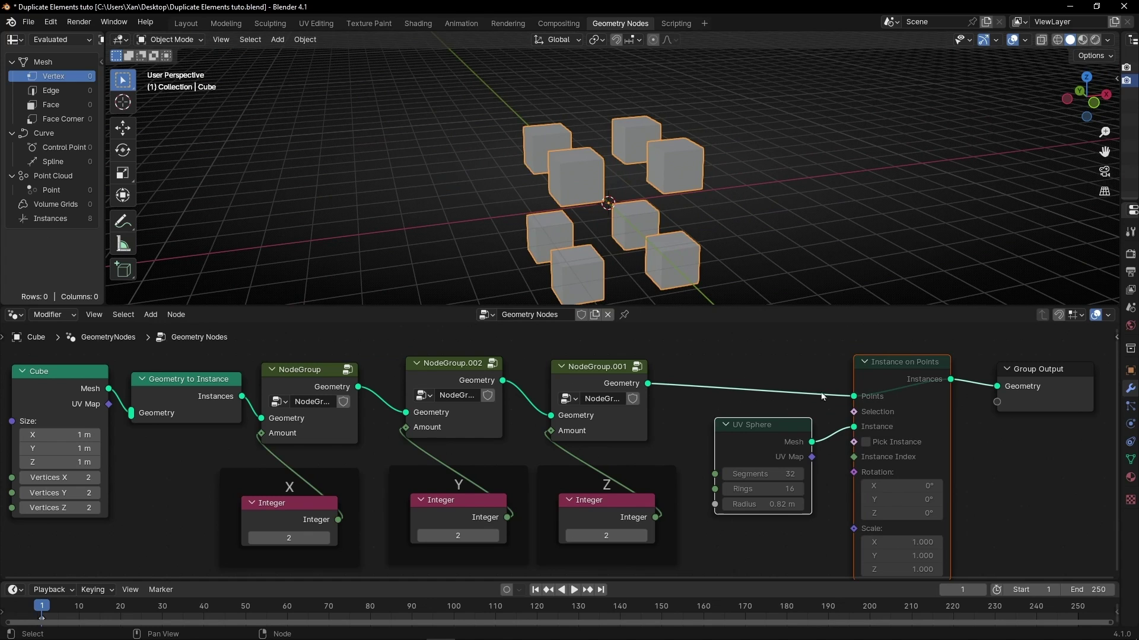
pyautogui.moveTo(576, 220); pyautogui.dragTo(282, 236, button='middle')
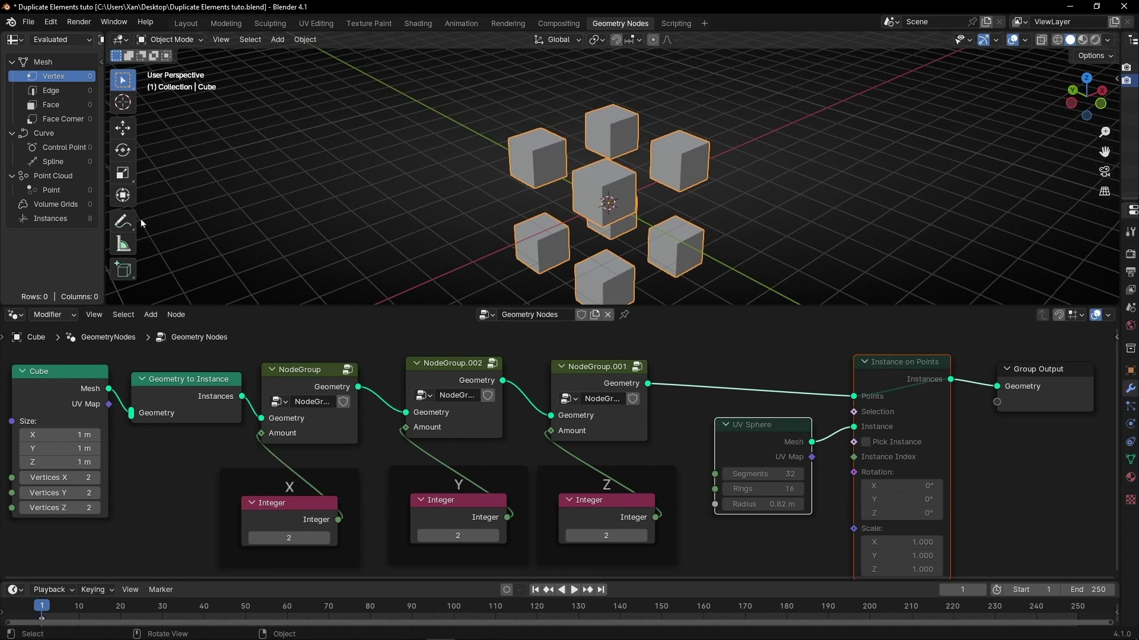
pyautogui.click(123, 221)
pyautogui.scroll(2, 441, 219)
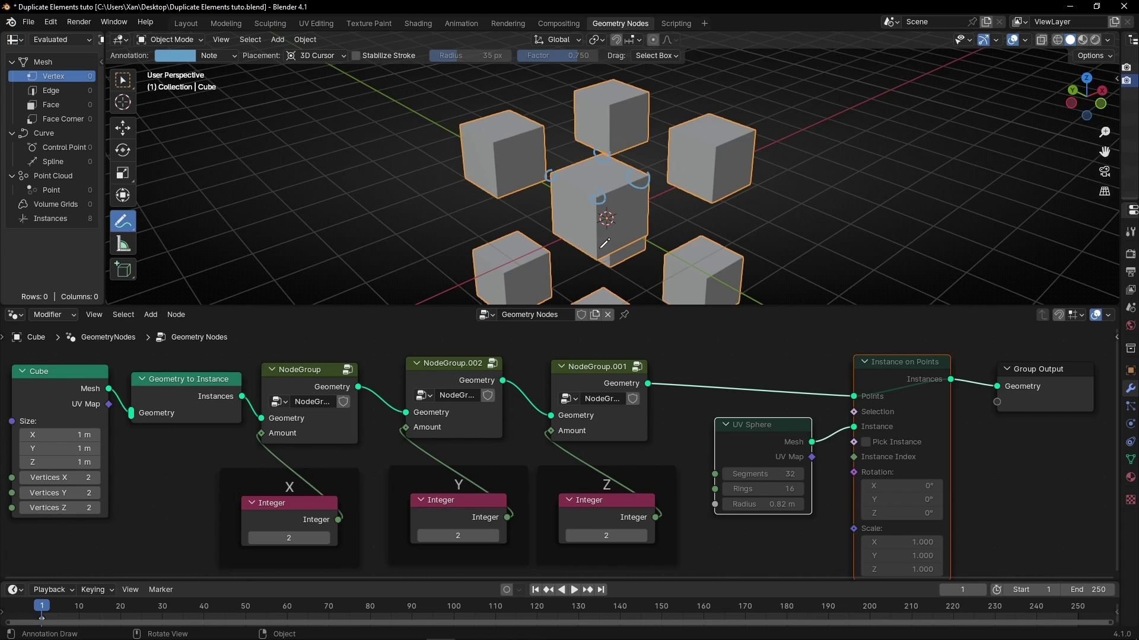
pyautogui.hotkey('ctrl', 'z')
pyautogui.hotkey('ctrl', 'z')
pyautogui.hotkey('ctrl', 'z')
pyautogui.hotkey('ctrl', 'z')
pyautogui.hotkey('ctrl', 'z')
pyautogui.hotkey('ctrl', 'z')
pyautogui.hotkey('ctrl', 'z')
# Step: Reconnect the sphere mesh link and shrink the UV Sphere radius to 0.22 m
pyautogui.moveTo(856, 433); pyautogui.dragTo(854, 428)
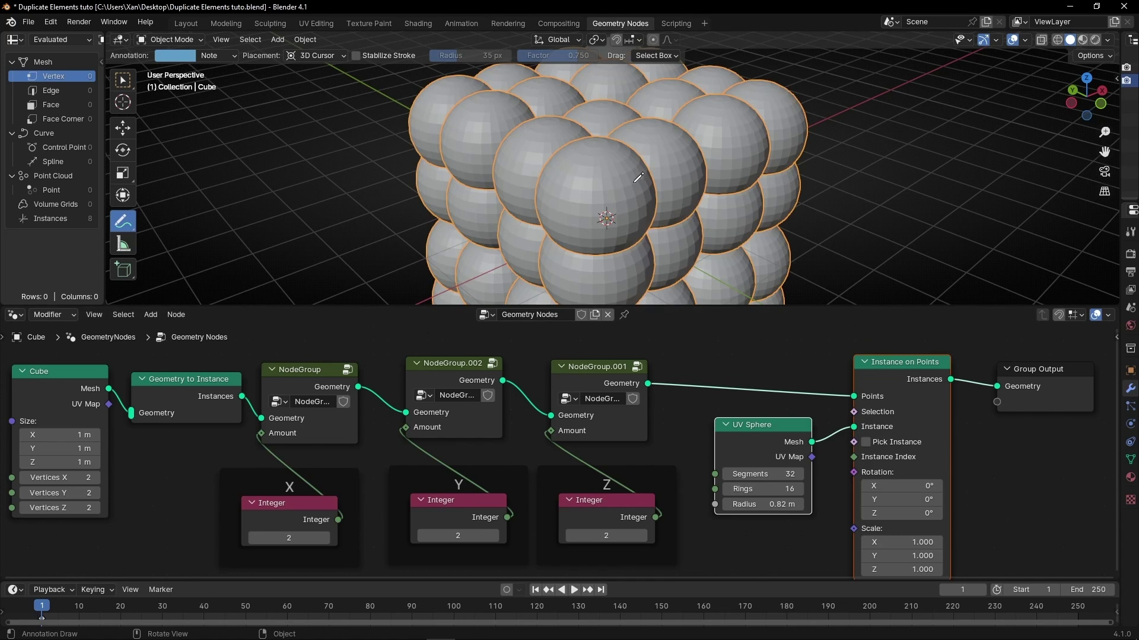
pyautogui.moveTo(765, 504); pyautogui.dragTo(694, 504)
pyautogui.moveTo(687, 242); pyautogui.dragTo(663, 223, button='middle')
# Step: Replace the Cube node with a Points node at the start of the tree
pyautogui.scroll(-1, 553, 509)
pyautogui.scroll(-7, 553, 509)
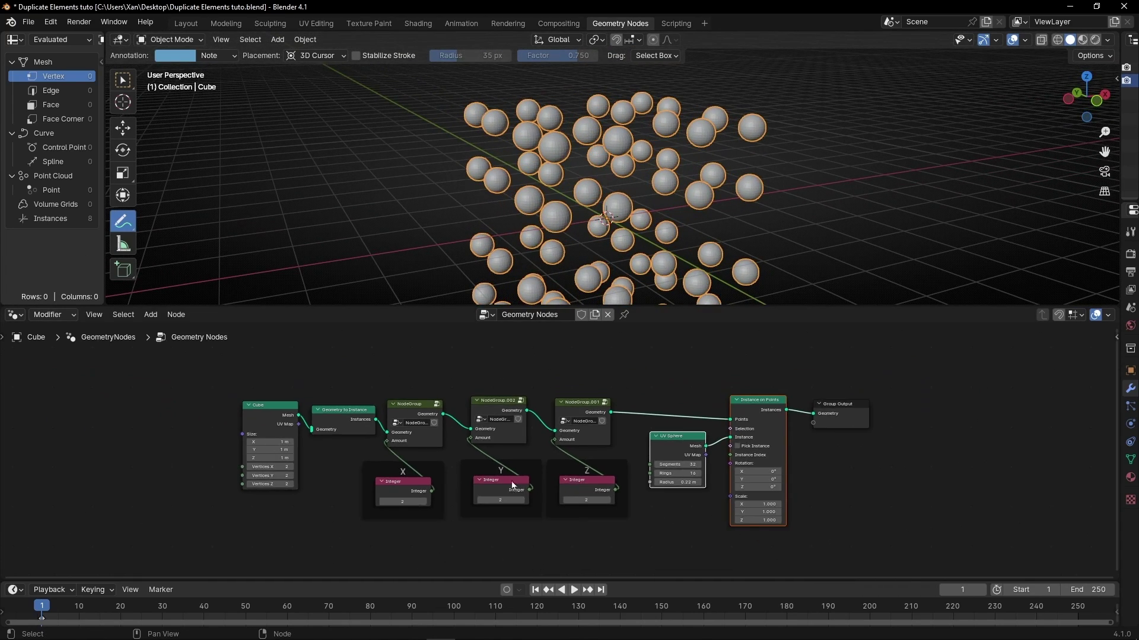
pyautogui.moveTo(504, 482); pyautogui.dragTo(653, 482, button='middle')
pyautogui.scroll(5, 410, 411)
pyautogui.scroll(2, 410, 414)
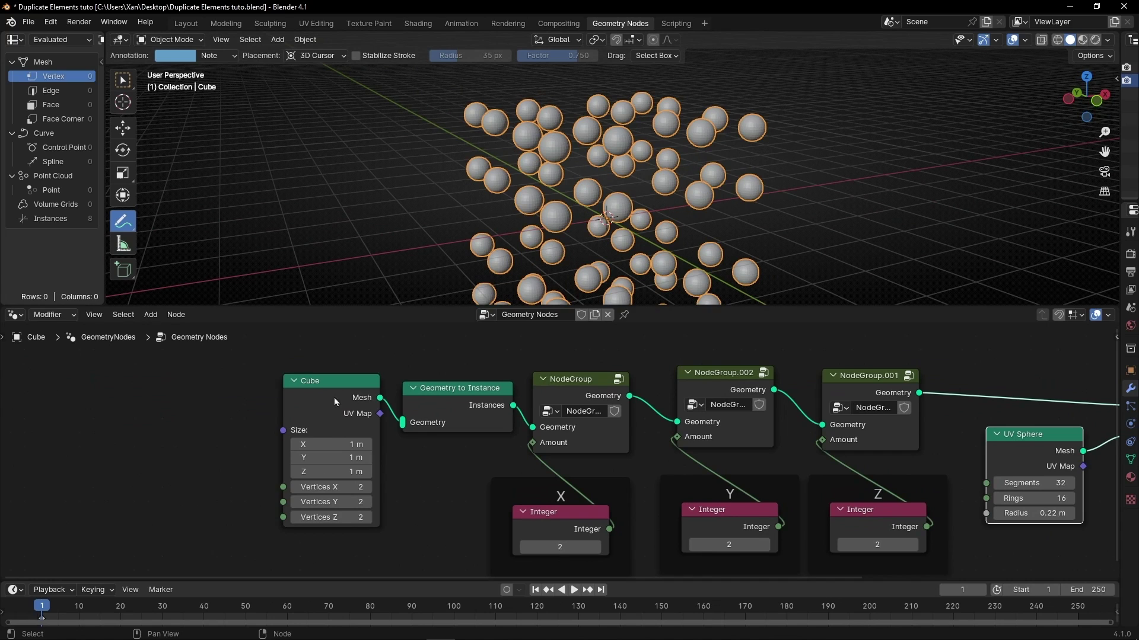
pyautogui.moveTo(312, 392); pyautogui.dragTo(285, 388)
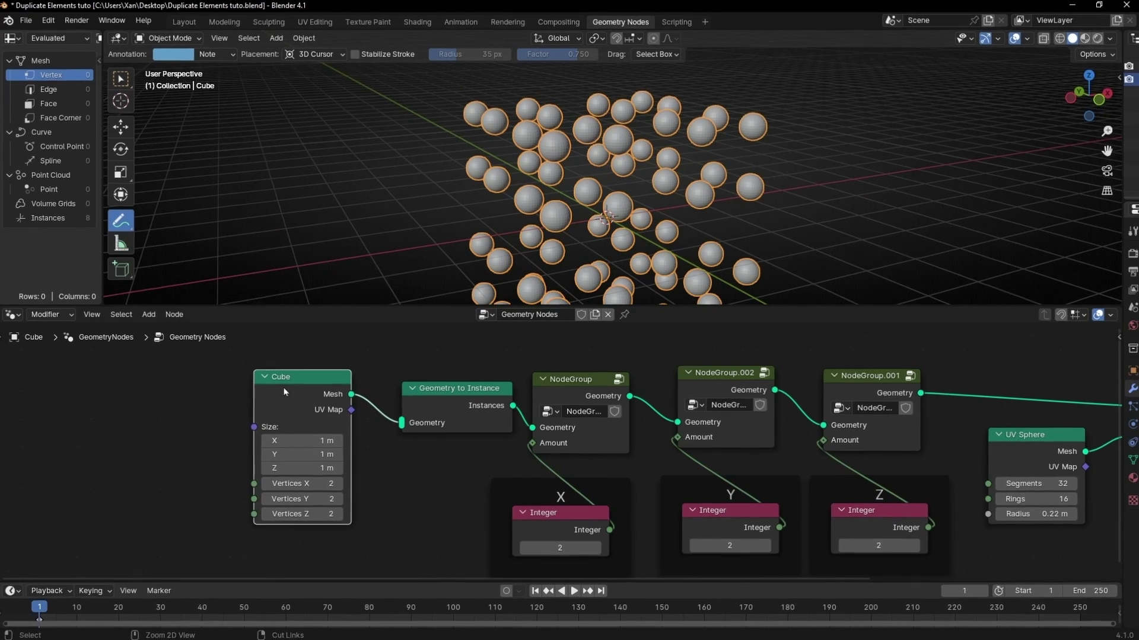
pyautogui.press('x')
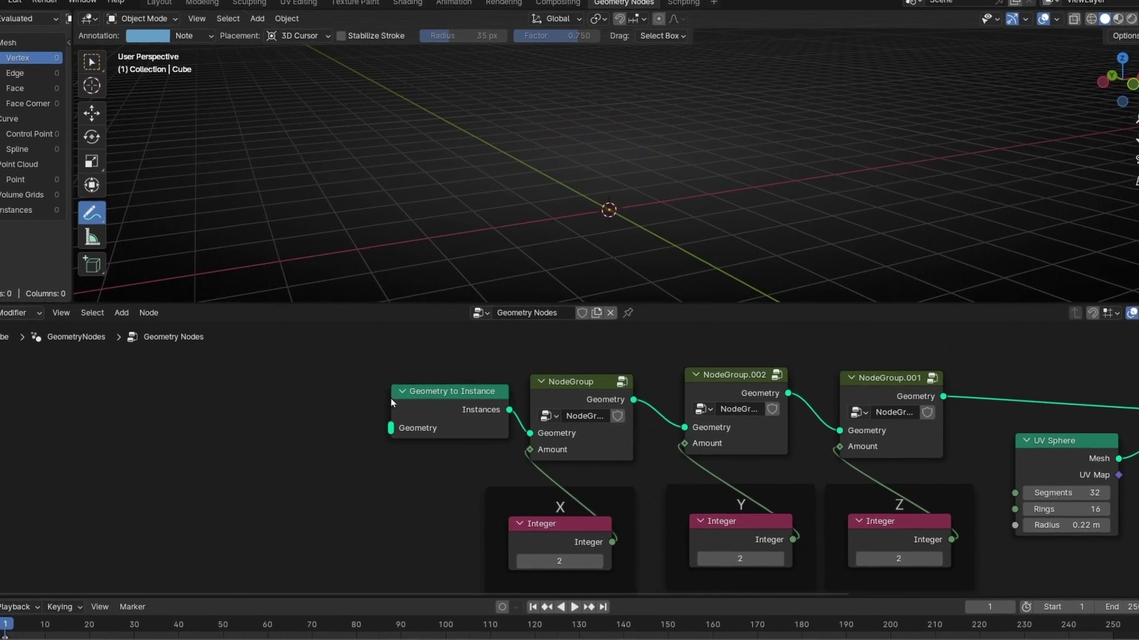
pyautogui.hotkey('shift', 'a')
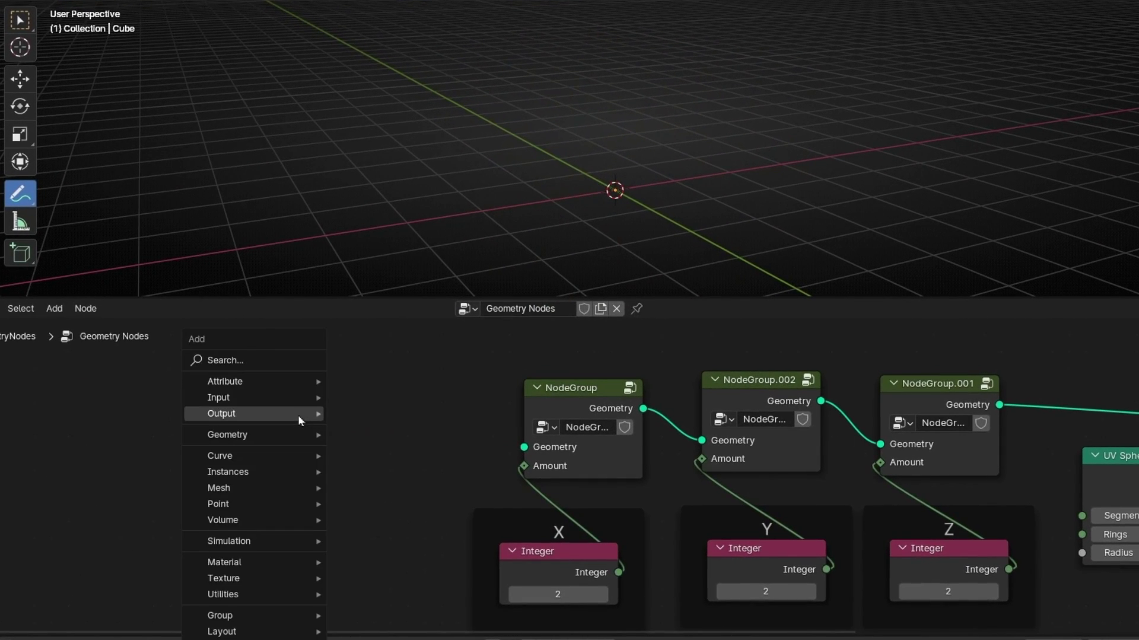
pyautogui.write('points')
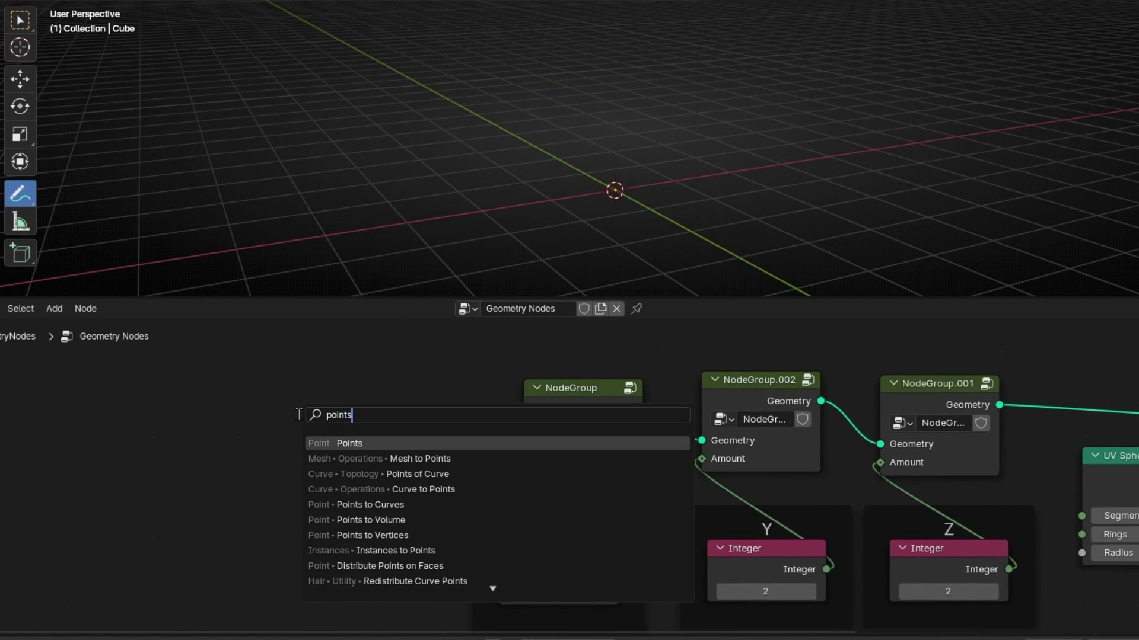
pyautogui.press('Return')
pyautogui.click(299, 415)
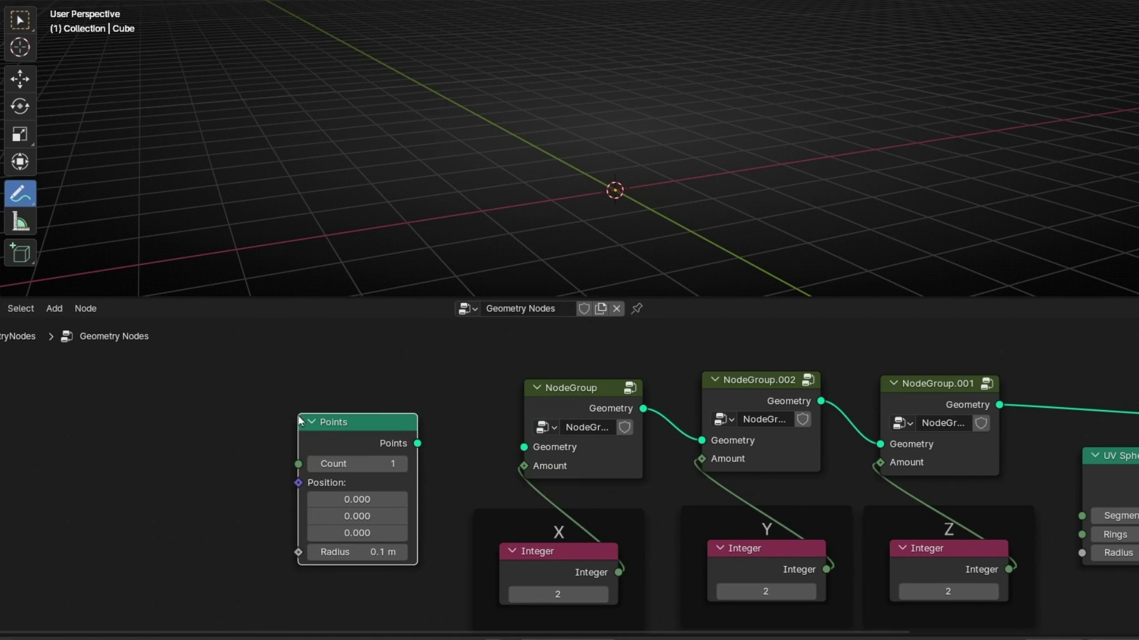
# Step: Mute the UV Sphere and Instance on Points nodes
pyautogui.moveTo(713, 514); pyautogui.dragTo(203, 462, button='middle')
pyautogui.moveTo(951, 504); pyautogui.dragTo(595, 404)
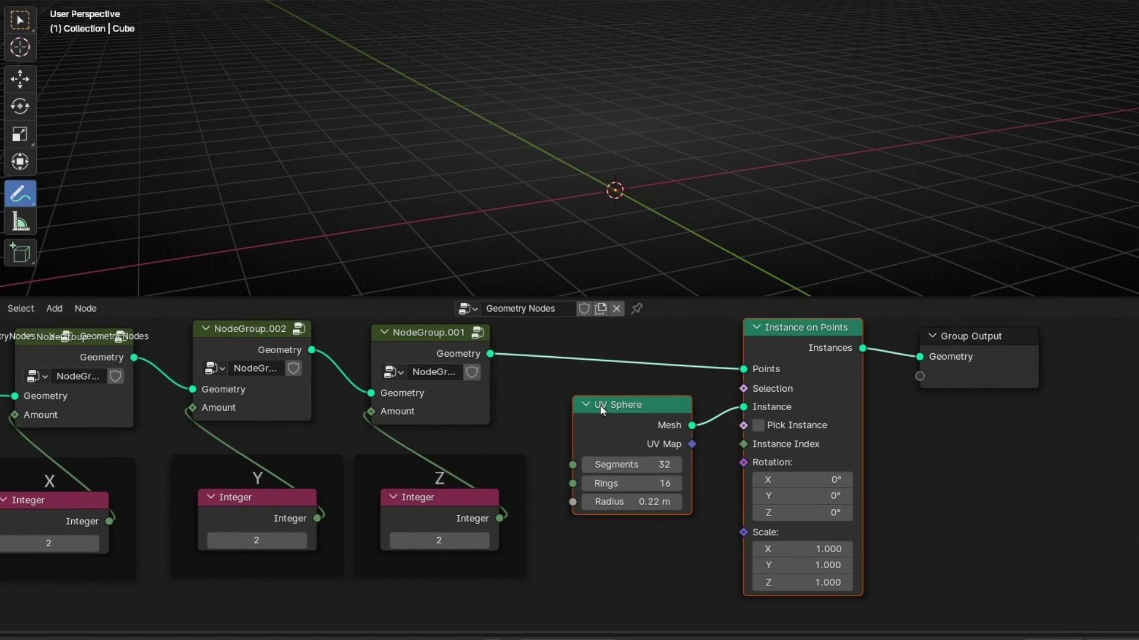
pyautogui.press('m')
pyautogui.moveTo(245, 408); pyautogui.dragTo(556, 444, button='middle')
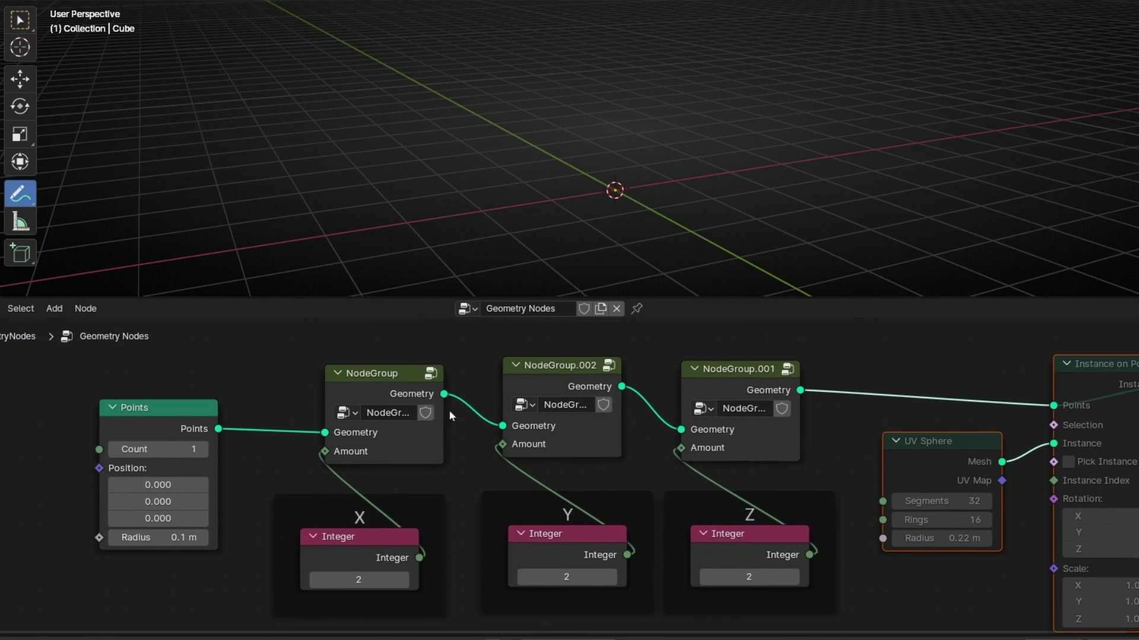
# Step: Set Duplicate Elements domain to Point inside NodeGroup, NodeGroup.002 and NodeGroup.001
pyautogui.click(378, 399)
pyautogui.press('Tab')
pyautogui.click(336, 387)
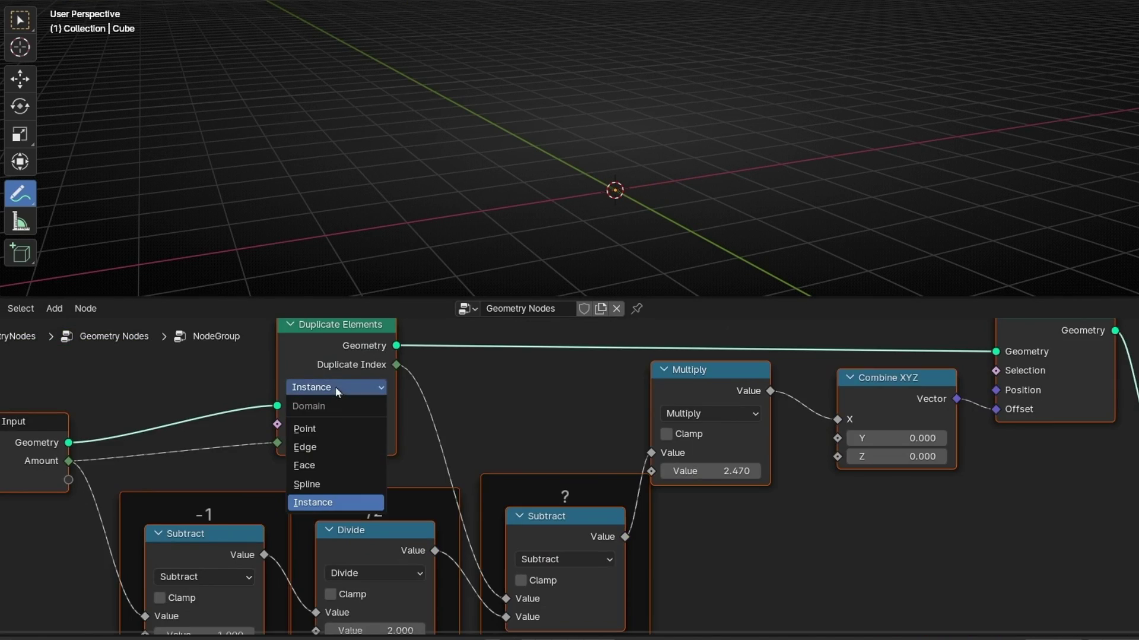
pyautogui.click(333, 420)
pyautogui.press('Tab')
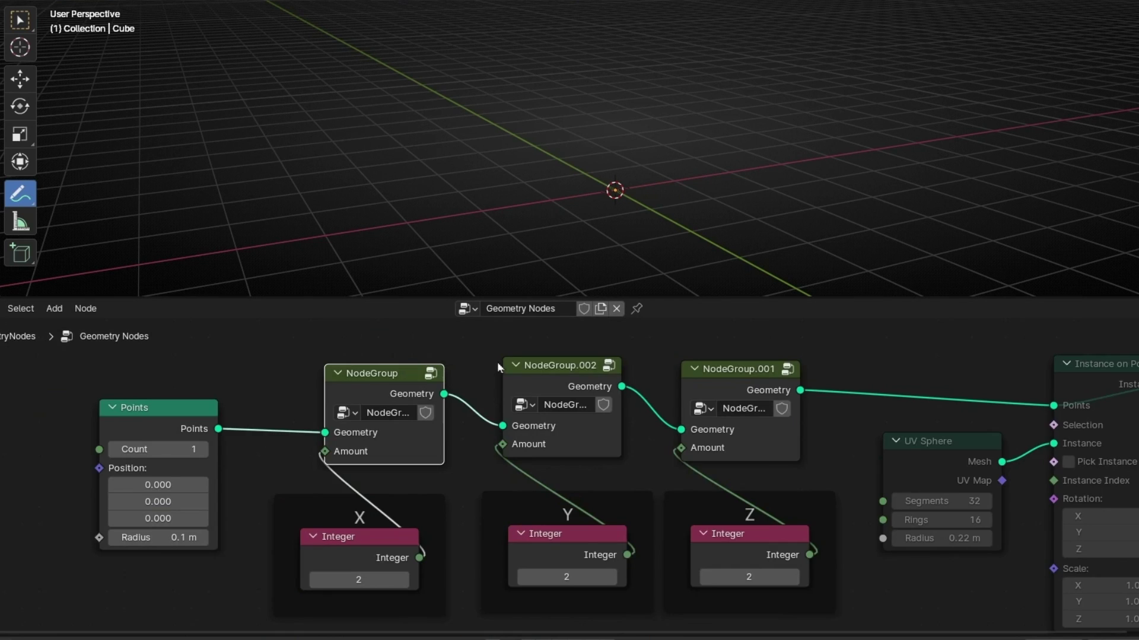
pyautogui.click(537, 375)
pyautogui.press('Tab')
pyautogui.click(351, 453)
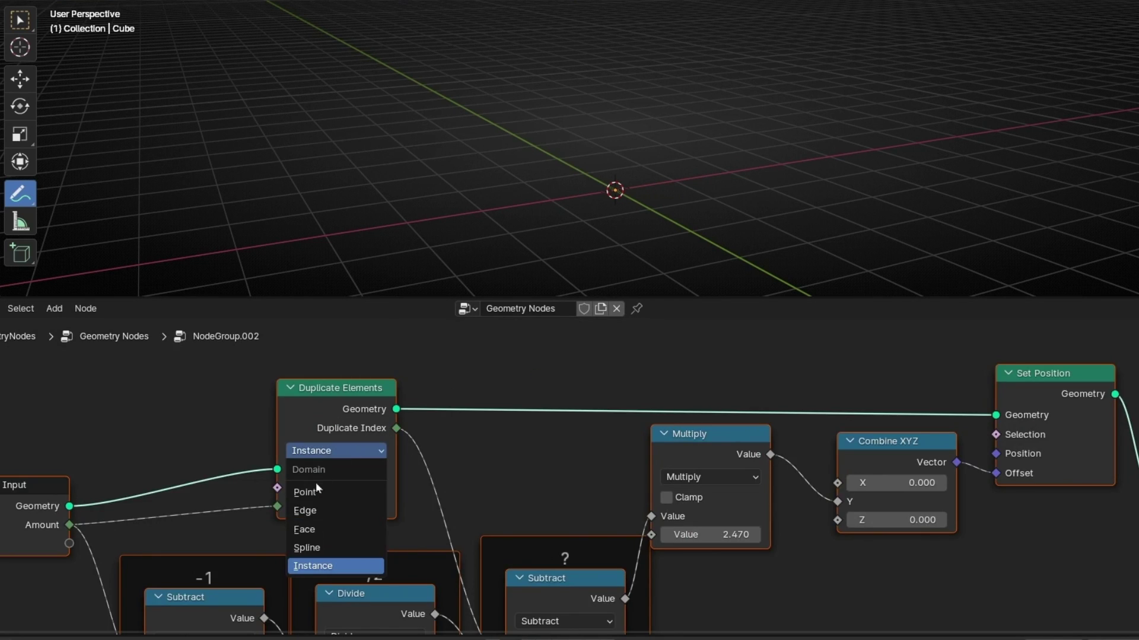
pyautogui.click(315, 486)
pyautogui.press('Tab')
pyautogui.click(716, 386)
pyautogui.press('Tab')
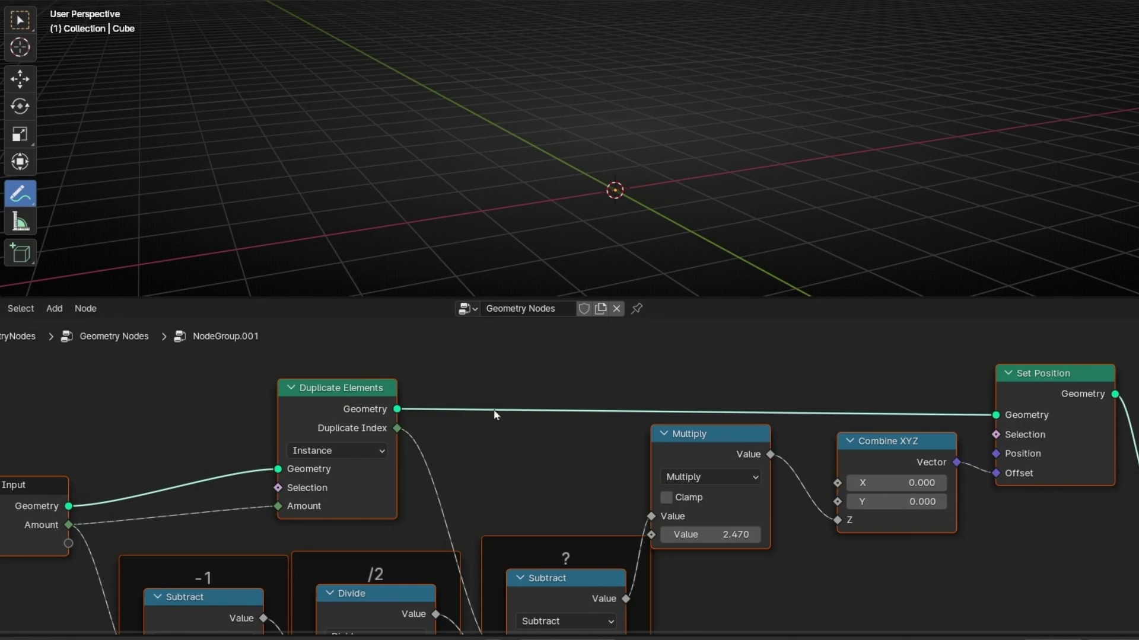
pyautogui.click(336, 450)
pyautogui.click(326, 492)
pyautogui.press('Tab')
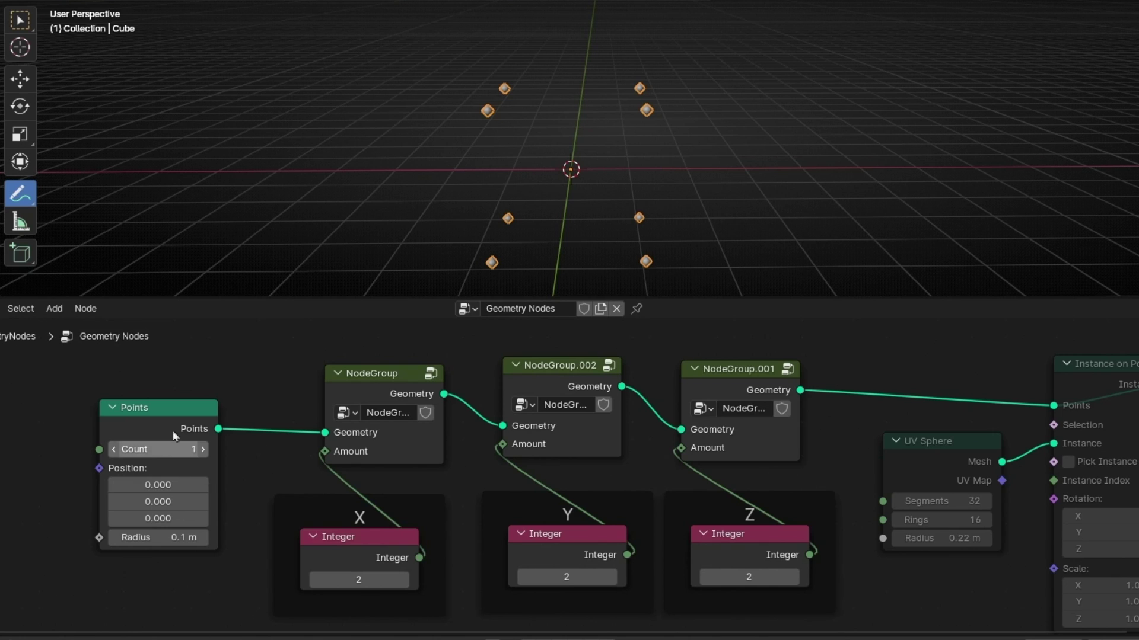
# Step: Inspect the eight points, then unmute the UV Sphere and Instance on Points nodes
pyautogui.moveTo(550, 158); pyautogui.dragTo(606, 160, button='middle')
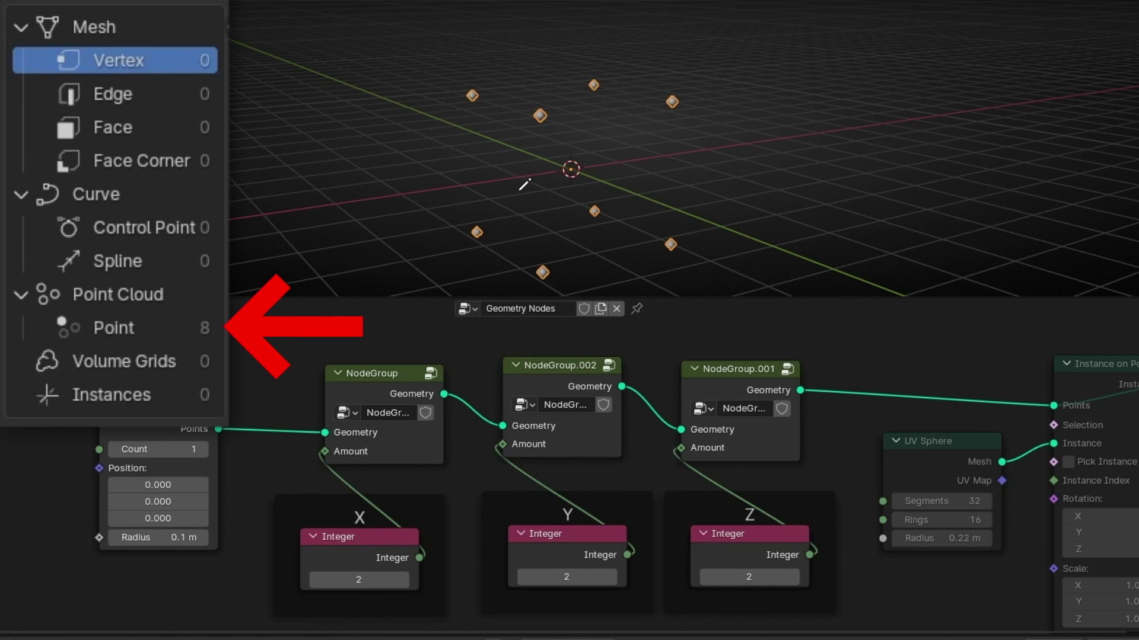
pyautogui.moveTo(524, 184)
pyautogui.mouseDown(button='middle')
pyautogui.moveTo(680, 183)
pyautogui.moveTo(507, 186)
pyautogui.mouseUp(button='middle')
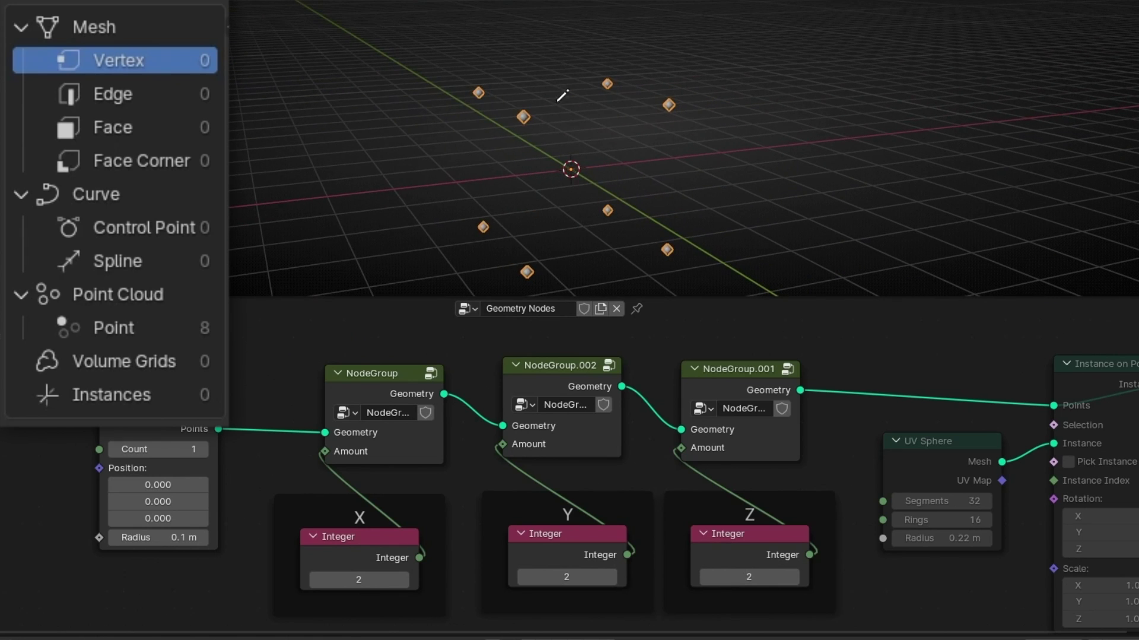
pyautogui.moveTo(910, 453); pyautogui.dragTo(440, 448, button='middle')
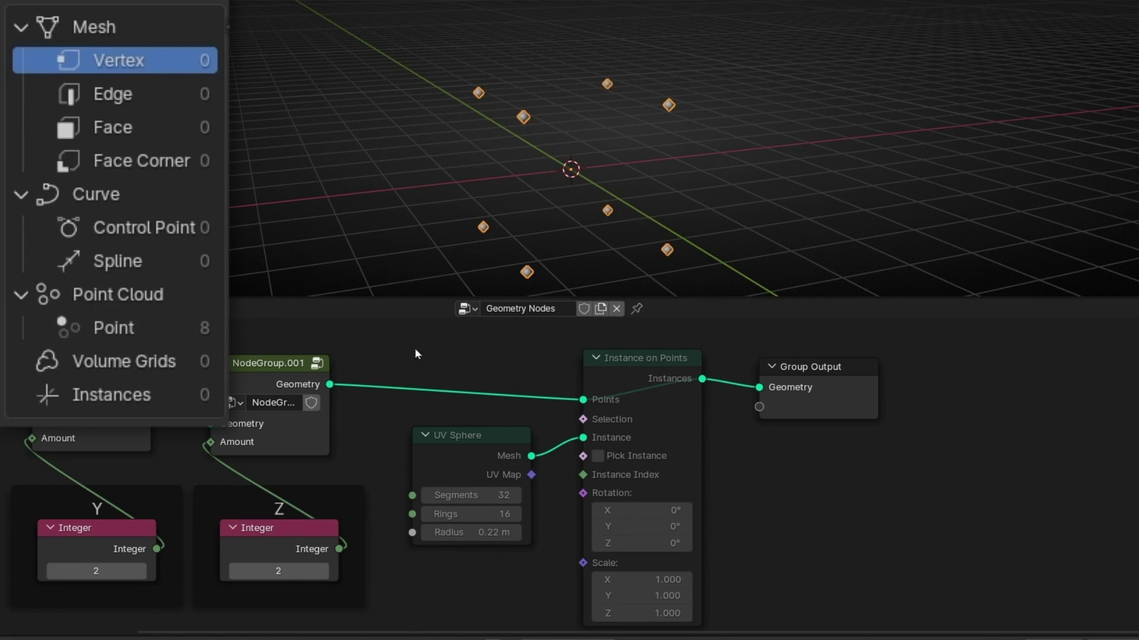
pyautogui.moveTo(415, 354); pyautogui.dragTo(646, 522)
pyautogui.press('m')
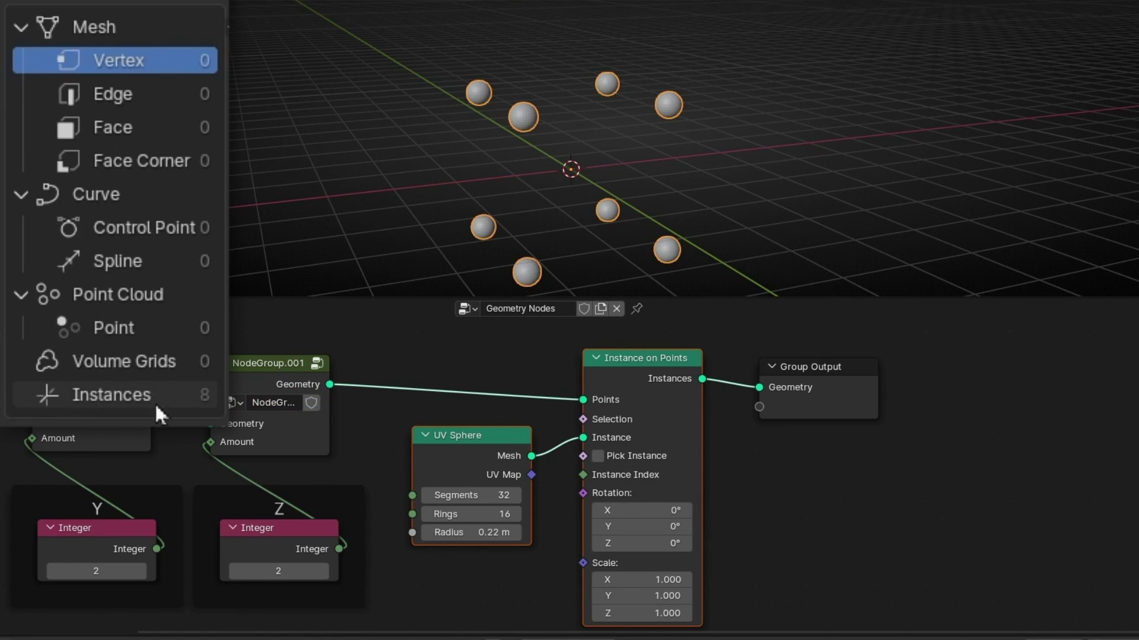
# Step: Raise the X, Y and Z Integer counts to 10 each
pyautogui.moveTo(361, 457); pyautogui.dragTo(666, 416, button='middle')
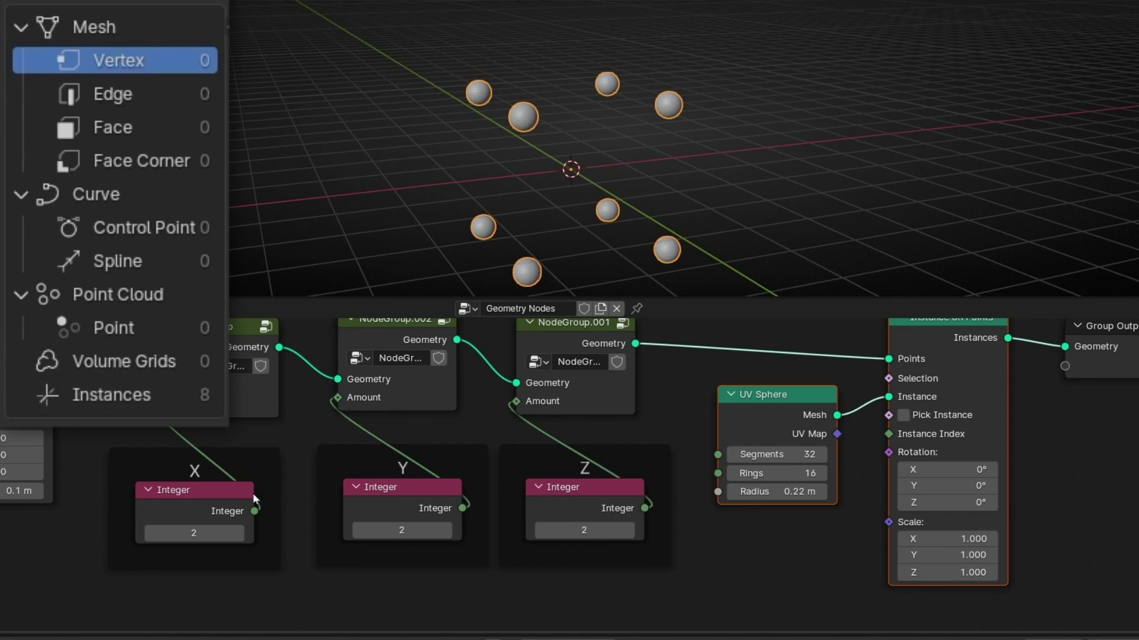
pyautogui.moveTo(245, 528); pyautogui.dragTo(285, 528)
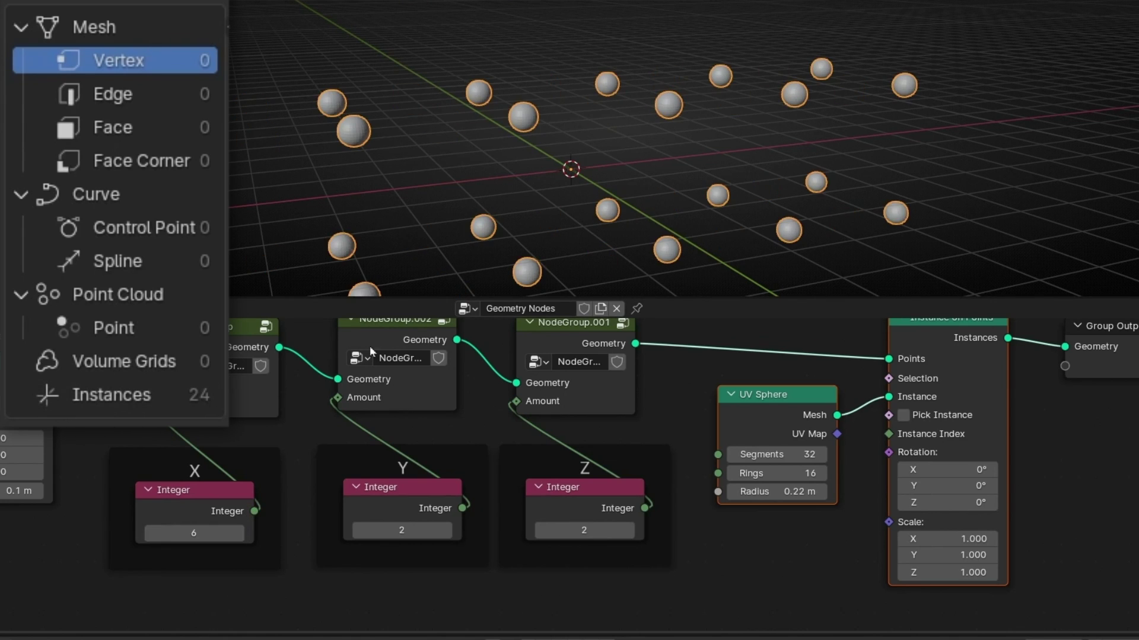
pyautogui.moveTo(450, 169); pyautogui.dragTo(543, 162, button='middle')
pyautogui.moveTo(450, 530); pyautogui.dragTo(484, 530)
pyautogui.moveTo(633, 533); pyautogui.dragTo(682, 533)
pyautogui.moveTo(195, 533); pyautogui.dragTo(225, 533)
pyautogui.moveTo(404, 530); pyautogui.dragTo(432, 530)
pyautogui.moveTo(584, 530); pyautogui.dragTo(599, 530)
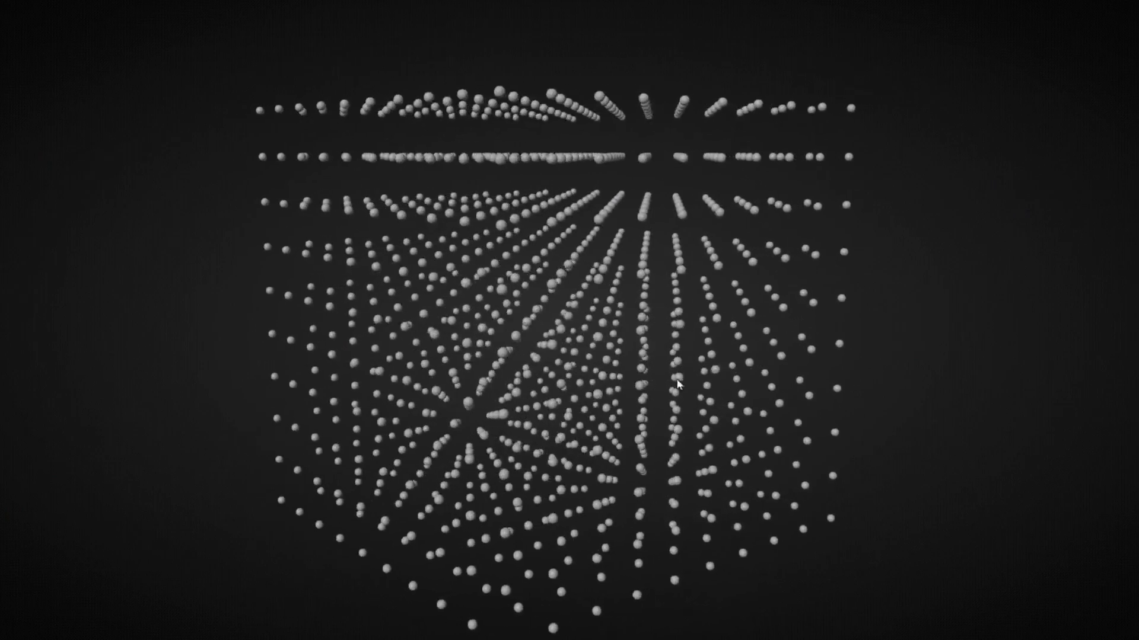
# Step: Orbit around the 10×10×10 sphere grid and bring the node tree's output end into view
pyautogui.moveTo(679, 385); pyautogui.dragTo(476, 389, button='middle')
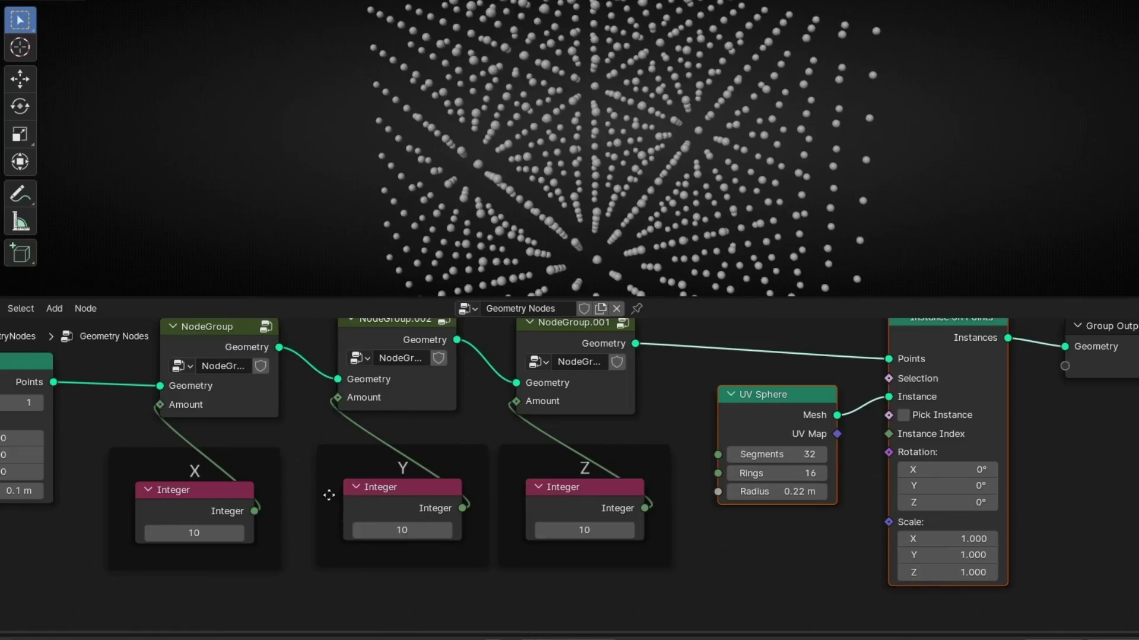
pyautogui.scroll(1, 526, 409)
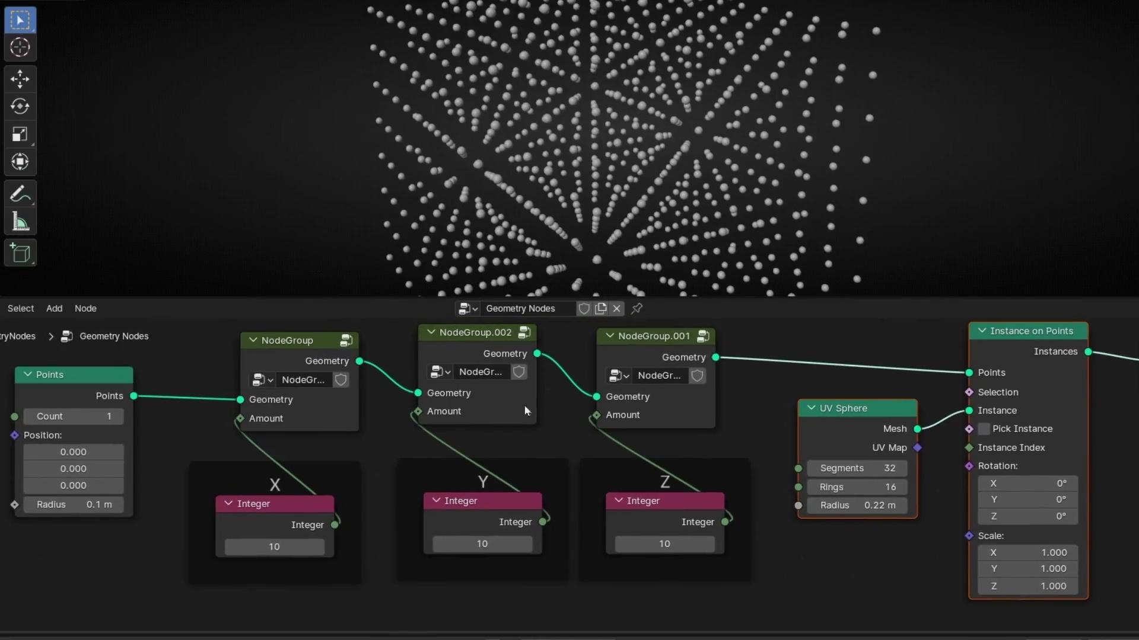
pyautogui.scroll(-3, 691, 212)
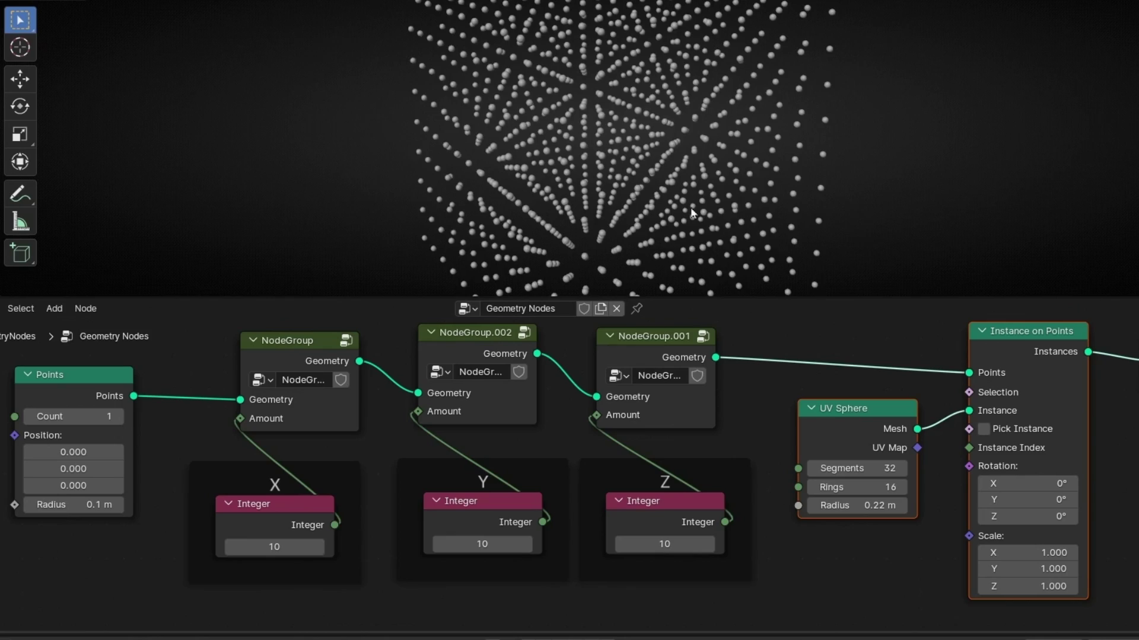
pyautogui.moveTo(692, 213); pyautogui.dragTo(534, 237, button='middle')
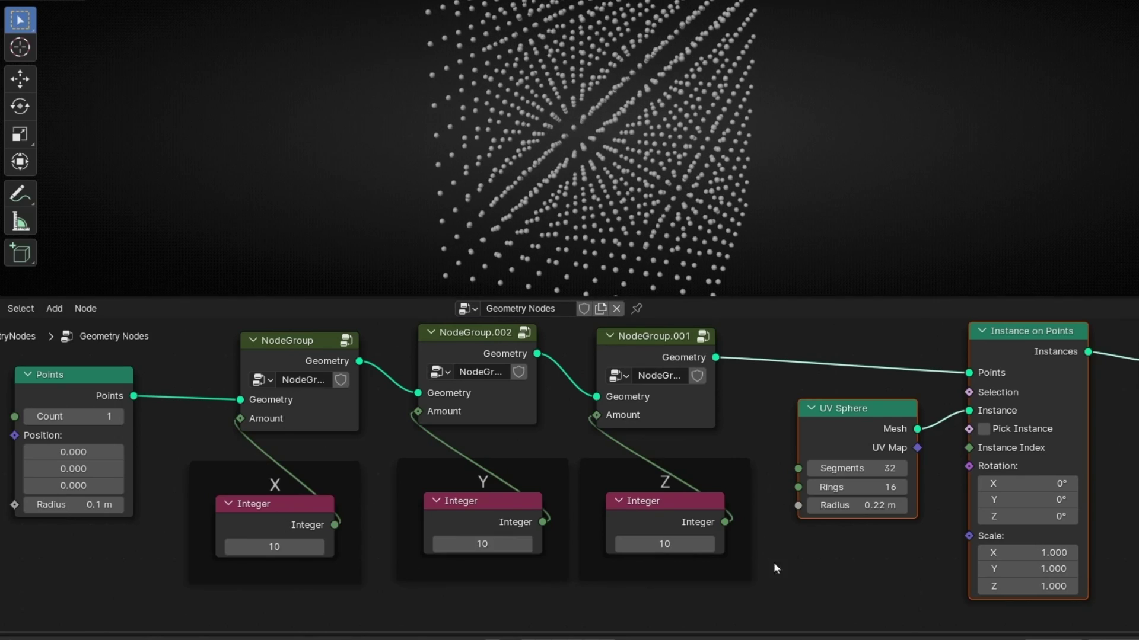
pyautogui.moveTo(639, 219); pyautogui.dragTo(594, 226, button='middle')
pyautogui.scroll(3, 614, 163)
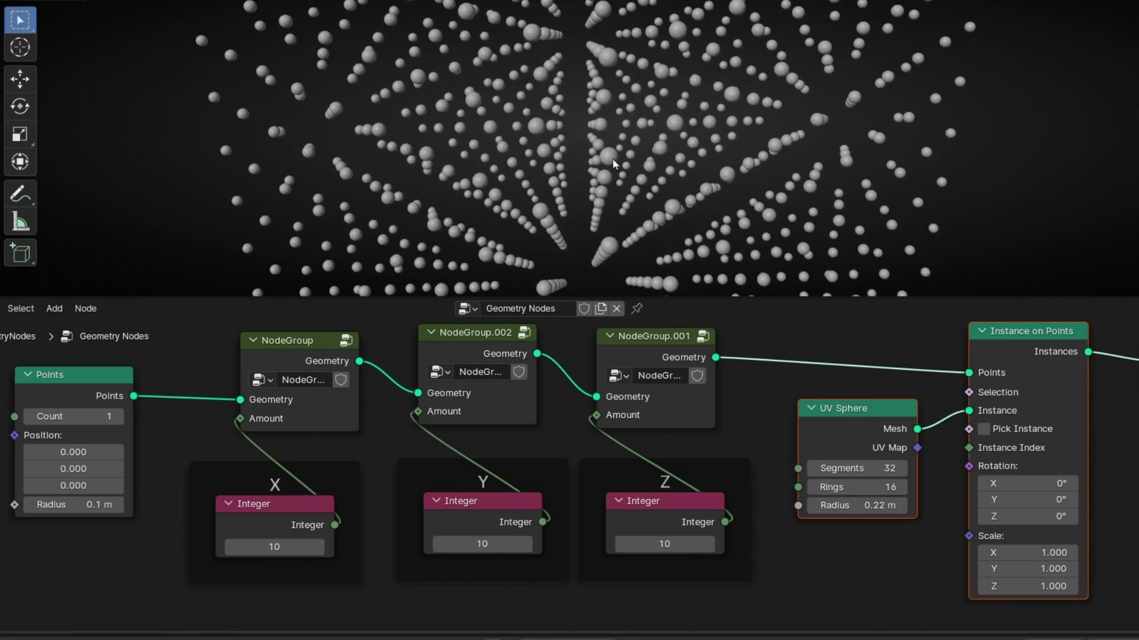
pyautogui.moveTo(863, 432); pyautogui.dragTo(646, 438, button='middle')
# Step: Replace the UV Sphere with an Ico Sphere of 0.22 m radius as the instance
pyautogui.press('x')
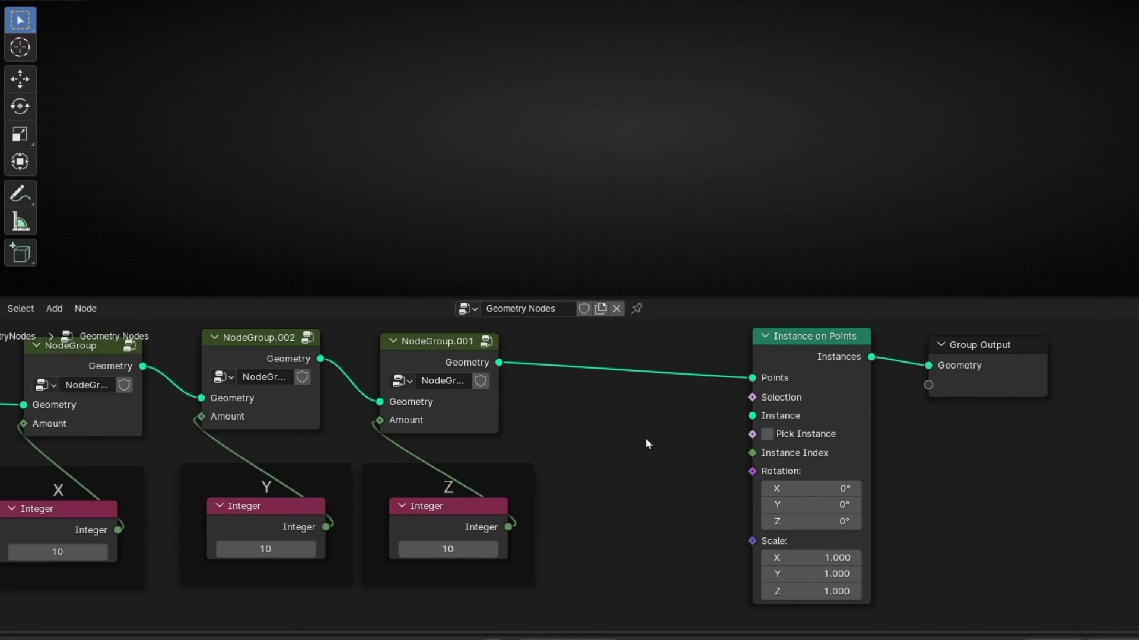
pyautogui.moveTo(735, 422); pyautogui.dragTo(734, 426)
pyautogui.write('ico')
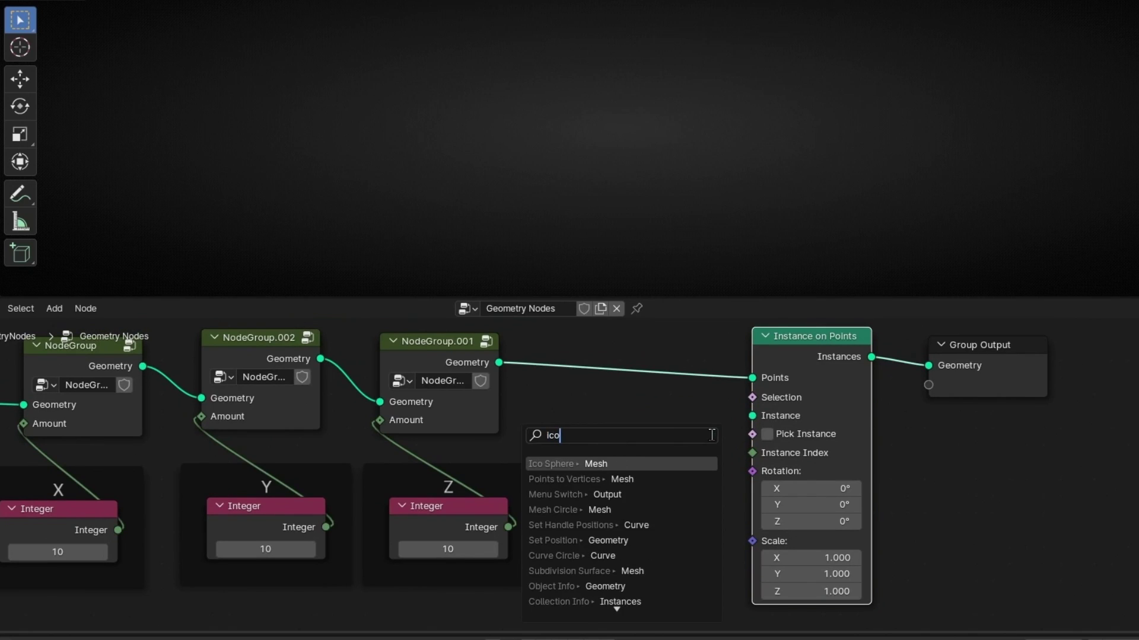
pyautogui.press('Return')
pyautogui.moveTo(651, 486); pyautogui.dragTo(587, 486)
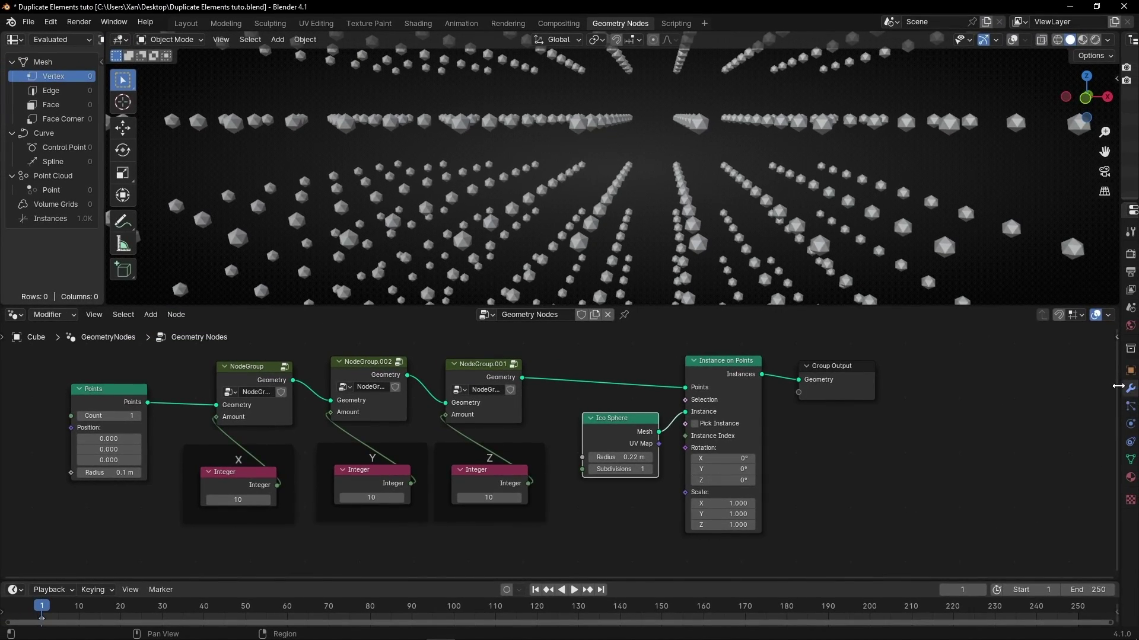
# Step: Widen the Properties area, move Points left, and add a Group Input node
pyautogui.moveTo(1118, 386); pyautogui.dragTo(956, 387)
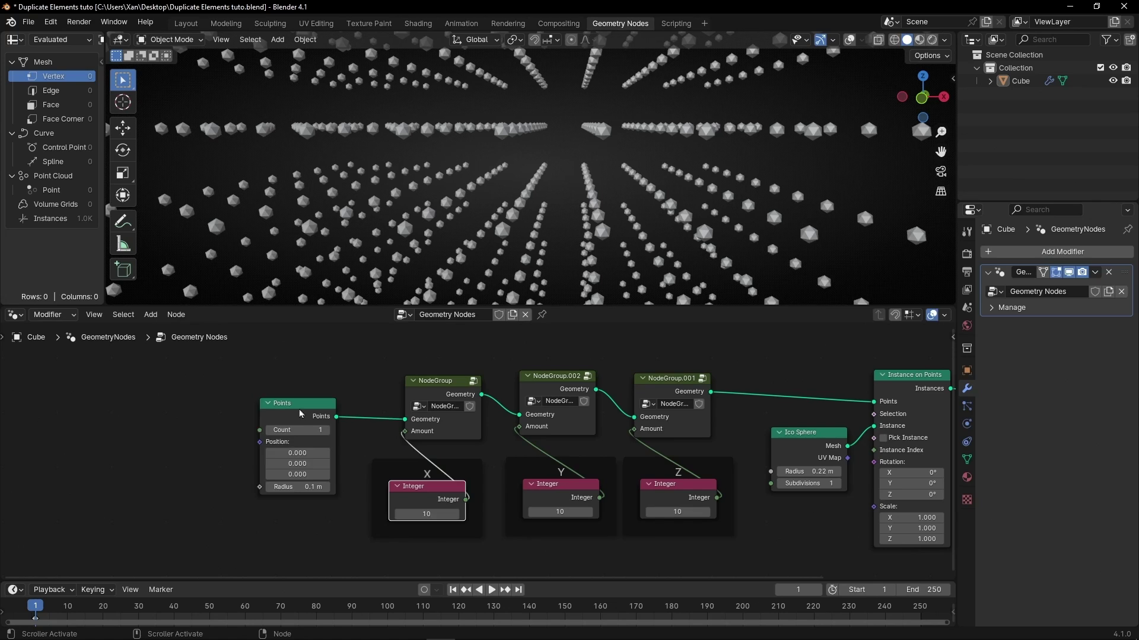
pyautogui.moveTo(300, 414); pyautogui.dragTo(208, 405)
pyautogui.hotkey('shift', 'a')
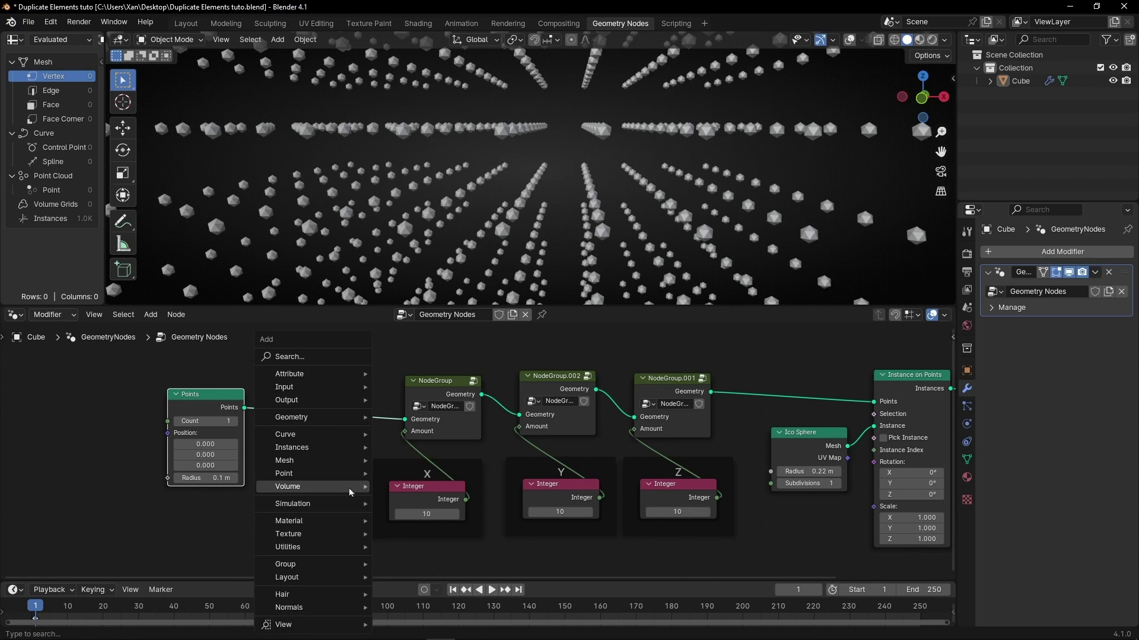
pyautogui.write('grou')
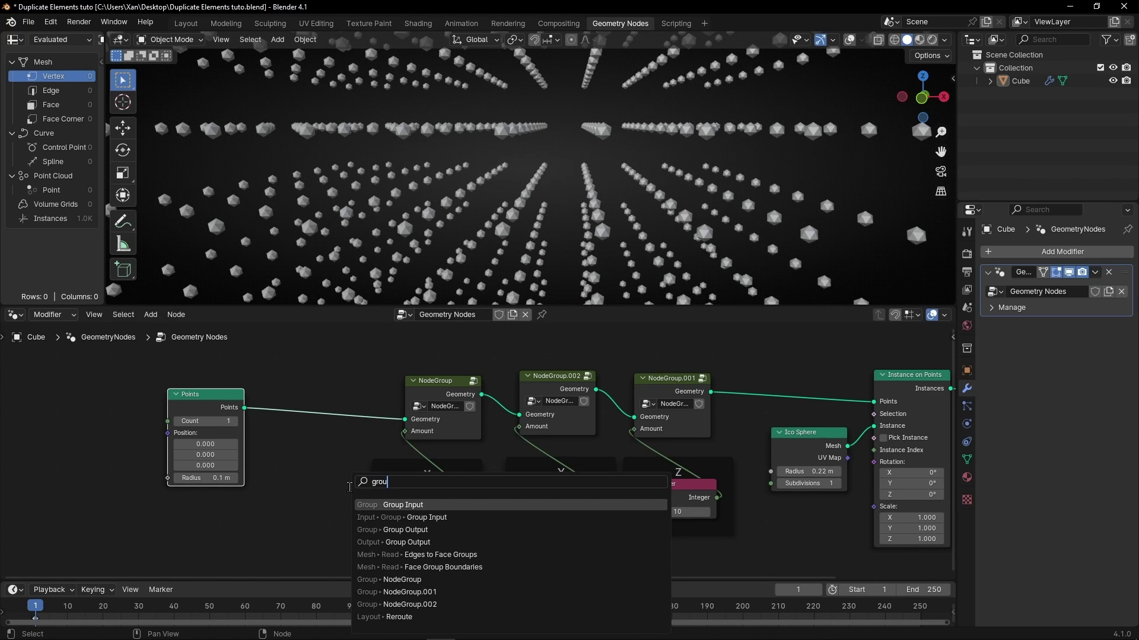
pyautogui.press('Return')
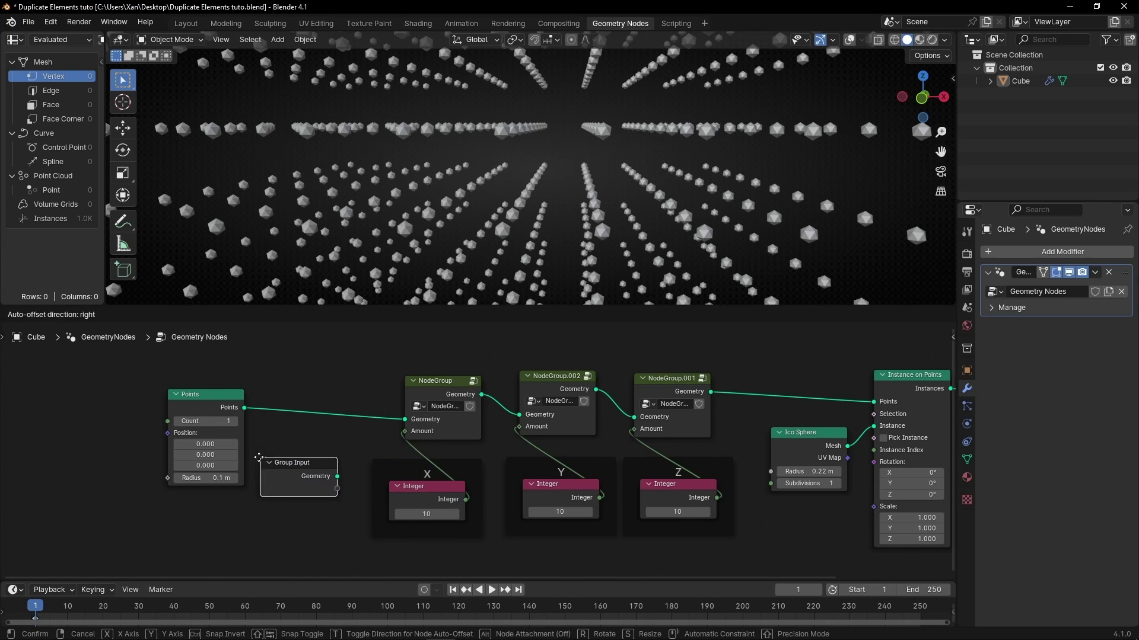
# Step: Delete the three Integer nodes and link each group's Amount to the Group Input
pyautogui.click(259, 458)
pyautogui.moveTo(369, 446); pyautogui.dragTo(727, 564)
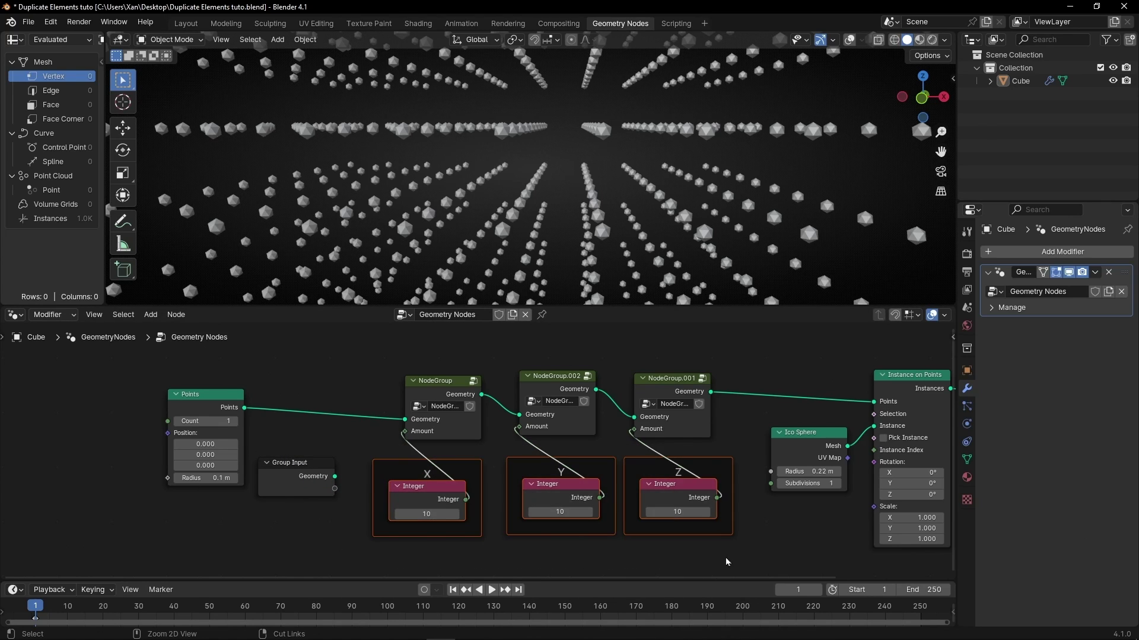
pyautogui.press('x')
pyautogui.moveTo(406, 431); pyautogui.dragTo(334, 488)
pyautogui.moveTo(520, 427); pyautogui.dragTo(336, 501)
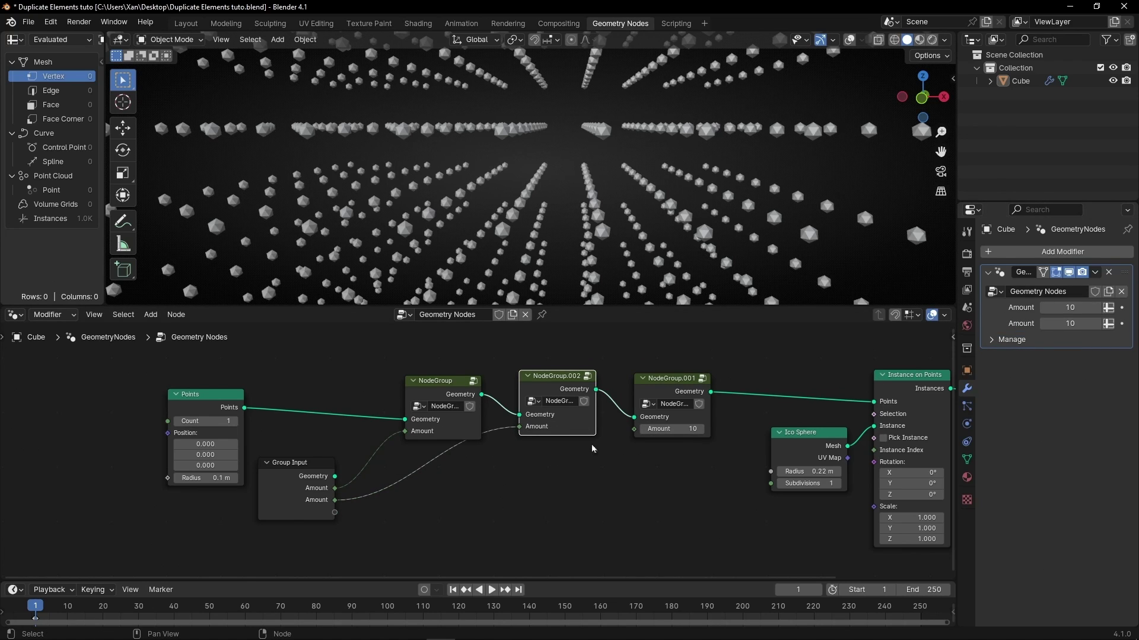
pyautogui.moveTo(634, 429); pyautogui.dragTo(334, 512)
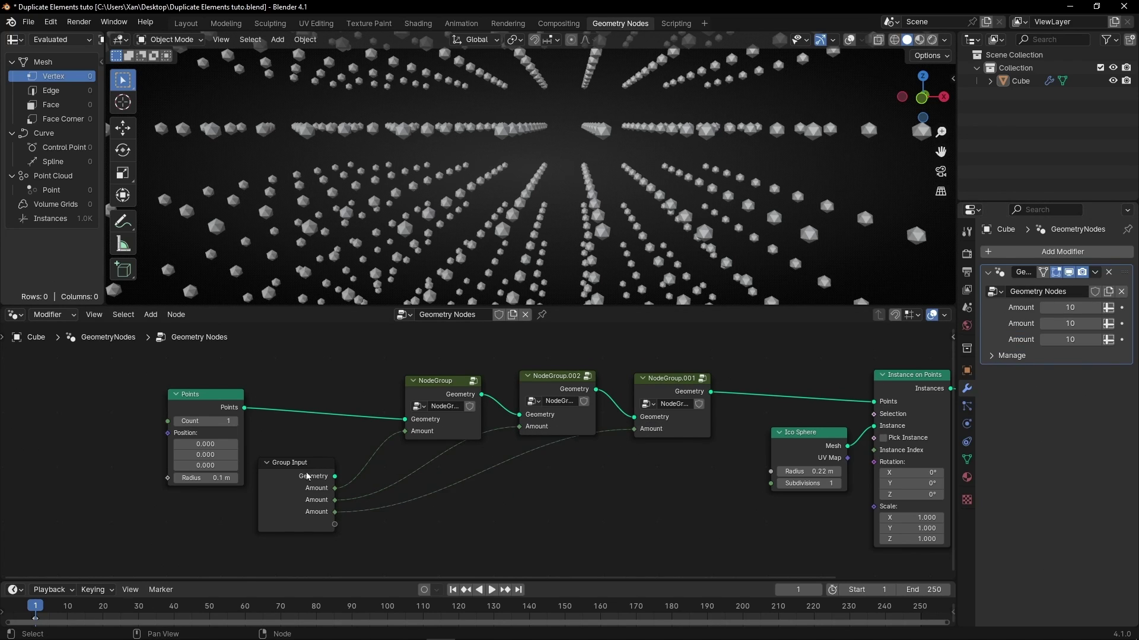
pyautogui.moveTo(320, 474); pyautogui.dragTo(415, 490)
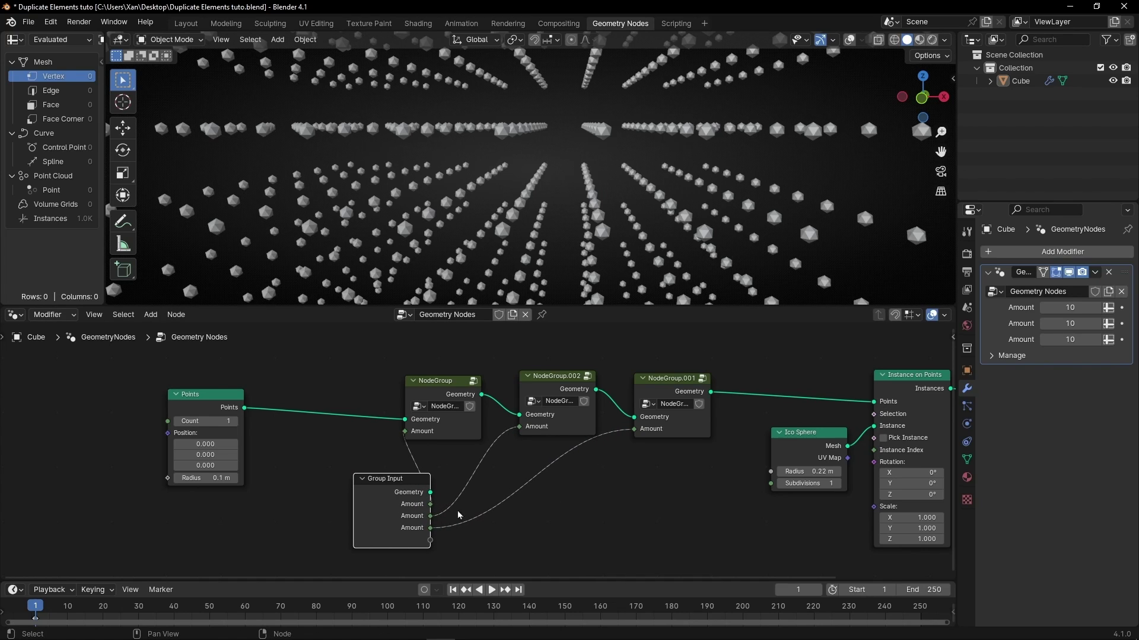
# Step: Rename the three group inputs to X, Y and Z in the Group panel
pyautogui.press('n')
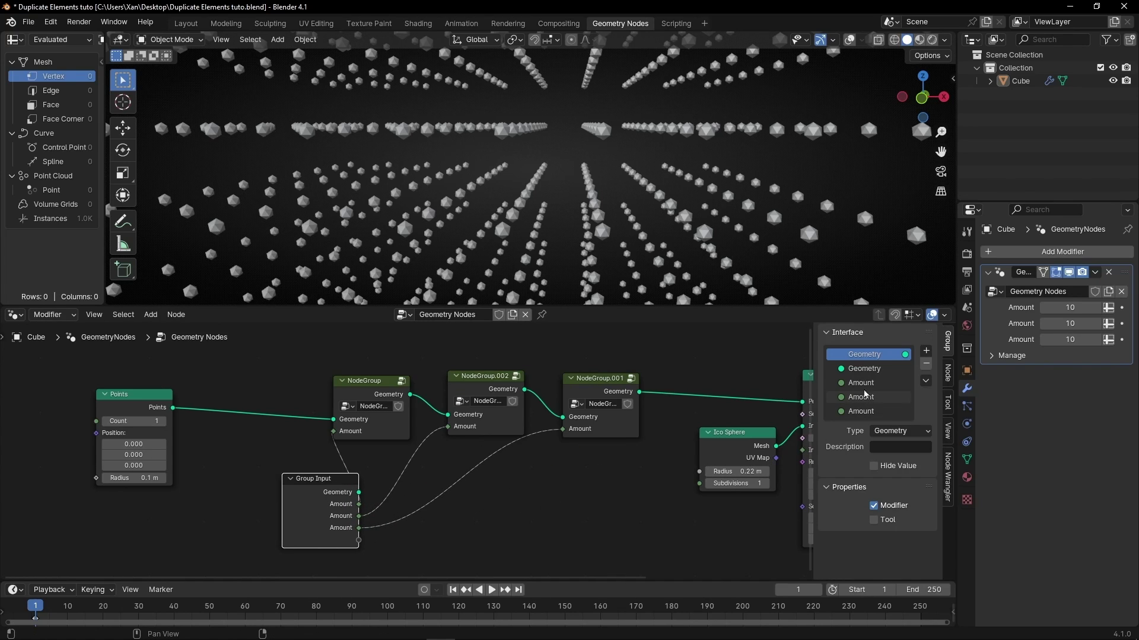
pyautogui.click(866, 383)
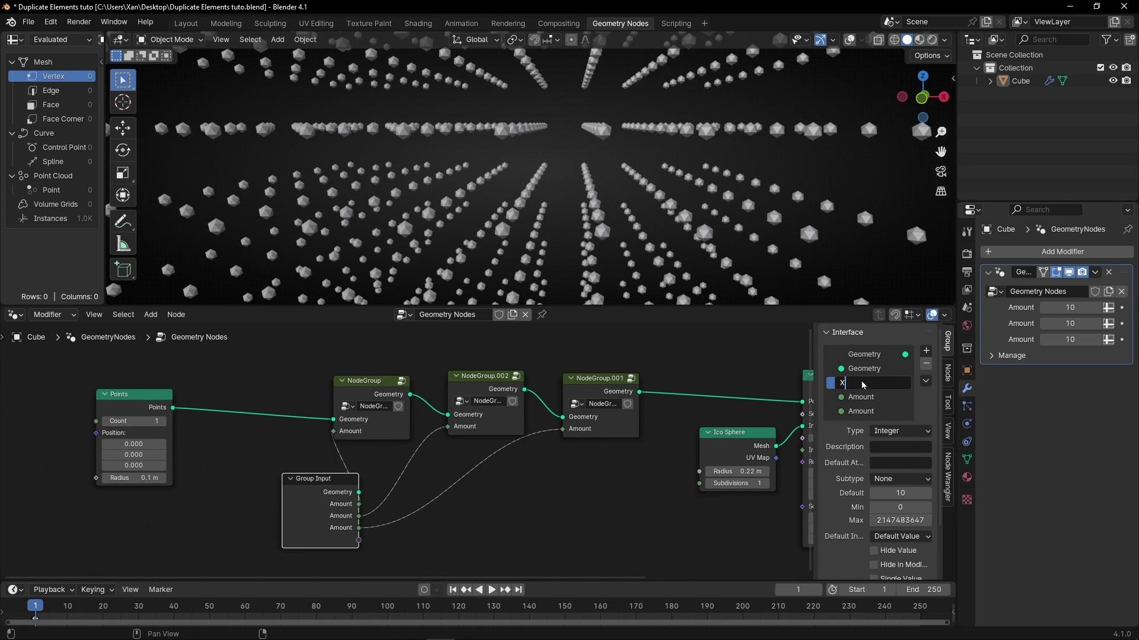
pyautogui.press('Return')
pyautogui.doubleClick(860, 396)
pyautogui.write('Y')
pyautogui.press('Return')
pyautogui.doubleClick(857, 411)
pyautogui.write('Z')
pyautogui.press('Return')
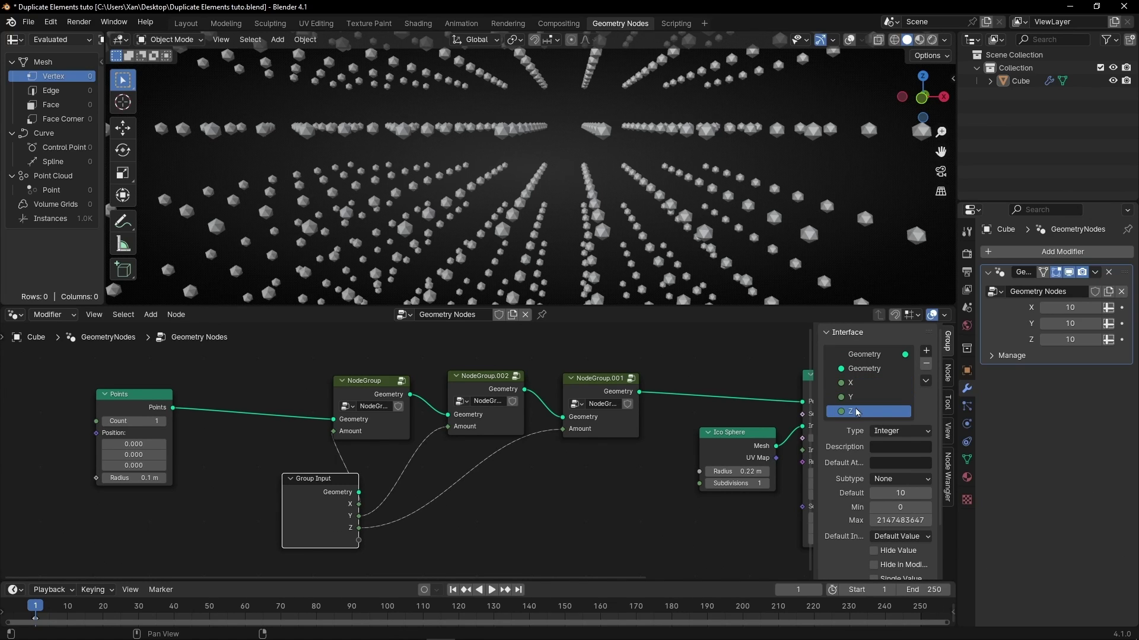
pyautogui.press('n')
pyautogui.moveTo(383, 492)
pyautogui.mouseDown()
pyautogui.moveTo(360, 486)
pyautogui.moveTo(376, 486)
pyautogui.mouseUp()
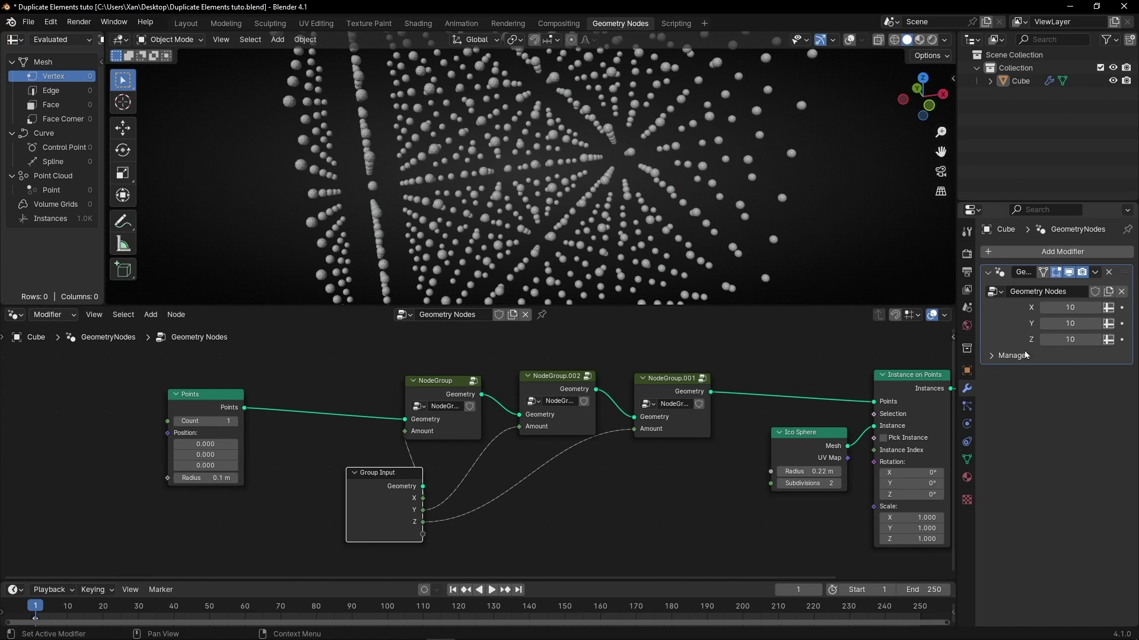
# Step: Set the modifier counts to X 8, Y 6 and Z 6
pyautogui.scroll(-2, 767, 248)
pyautogui.scroll(-2, 768, 248)
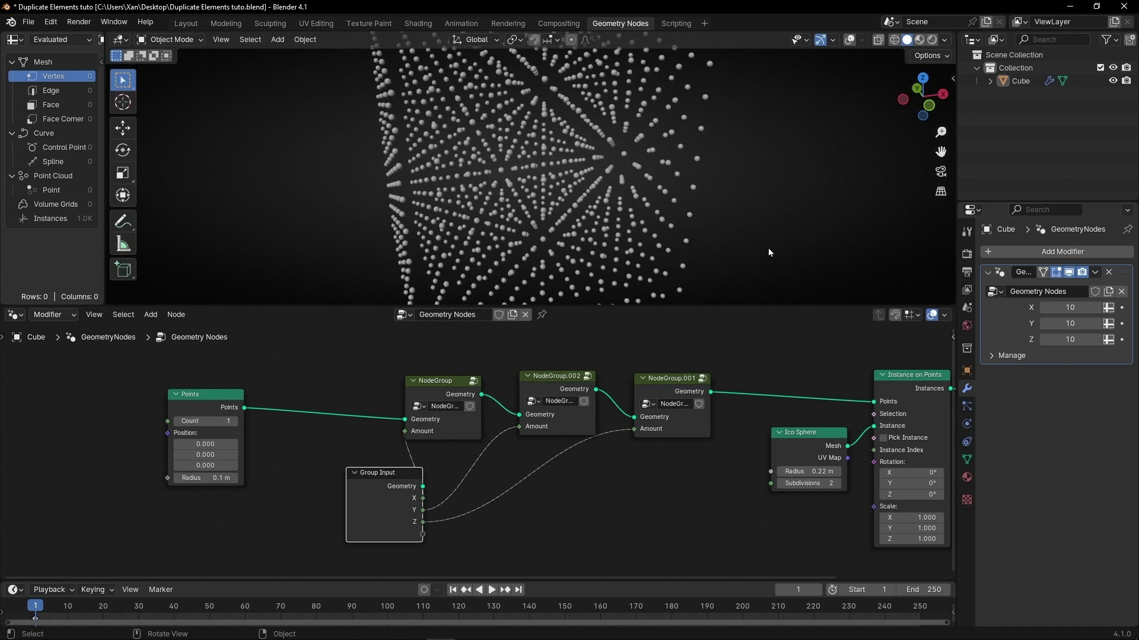
pyautogui.moveTo(704, 247); pyautogui.dragTo(720, 225, button='middle')
pyautogui.moveTo(1062, 308); pyautogui.dragTo(1022, 324)
pyautogui.moveTo(1049, 341); pyautogui.dragTo(1011, 341)
pyautogui.click(1099, 340)
pyautogui.click(1099, 339)
pyautogui.click(1099, 340)
pyautogui.click(1098, 324)
pyautogui.click(1098, 308)
pyautogui.click(1098, 308)
pyautogui.click(1098, 307)
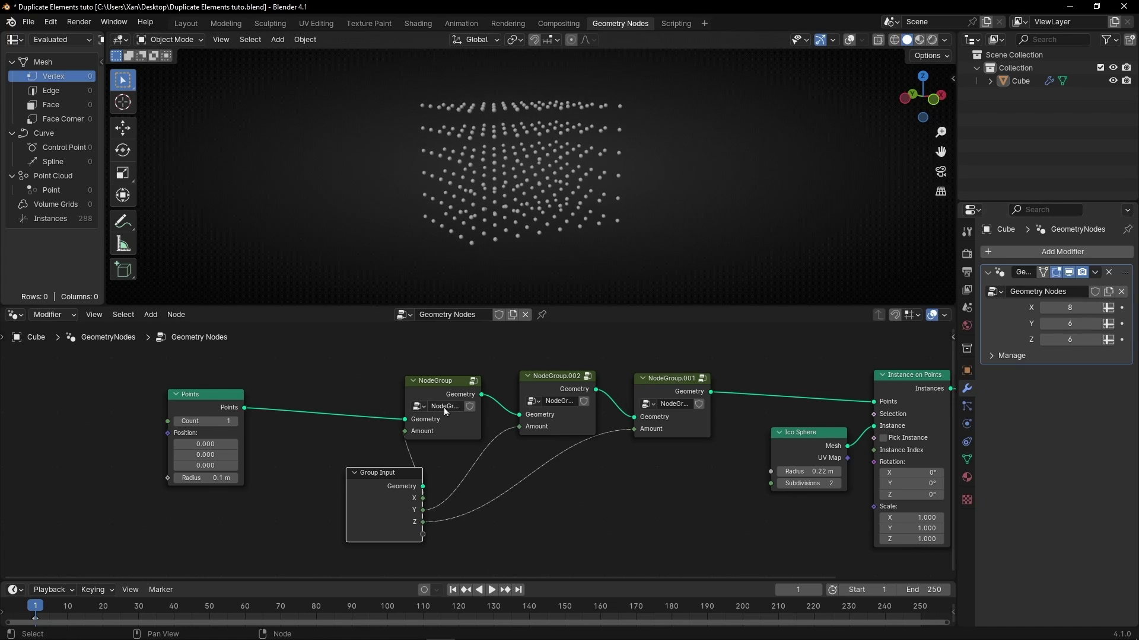
# Step: Expose NodeGroup's spacing multiplier as a modifier Value input and set it to 1.330
pyautogui.click(463, 401)
pyautogui.press('Tab')
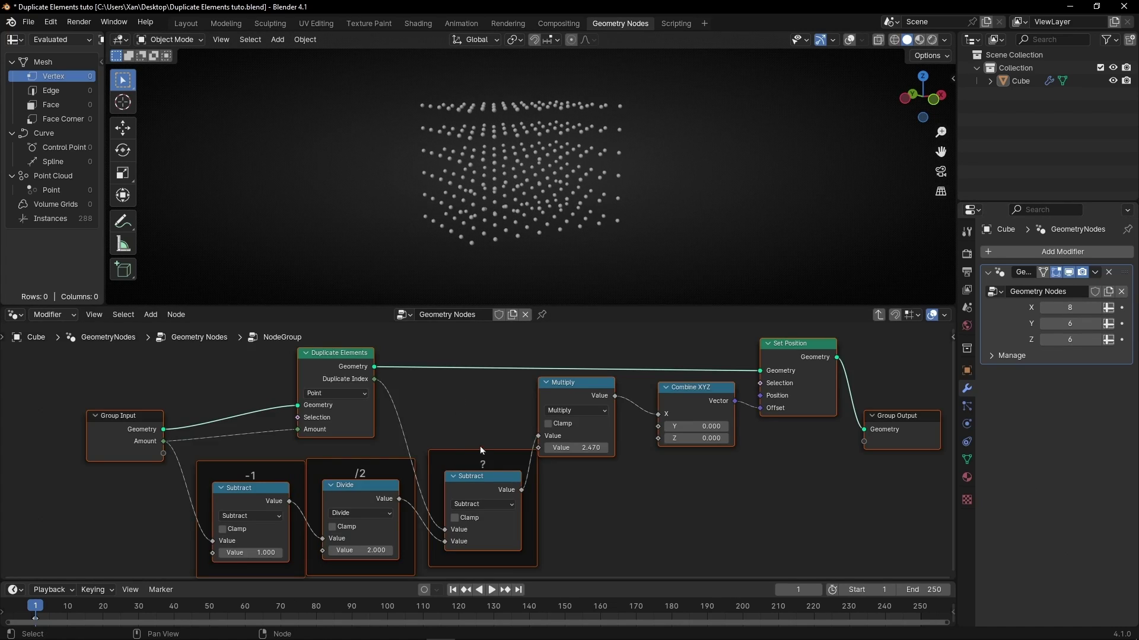
pyautogui.moveTo(482, 450); pyautogui.dragTo(536, 453, button='middle')
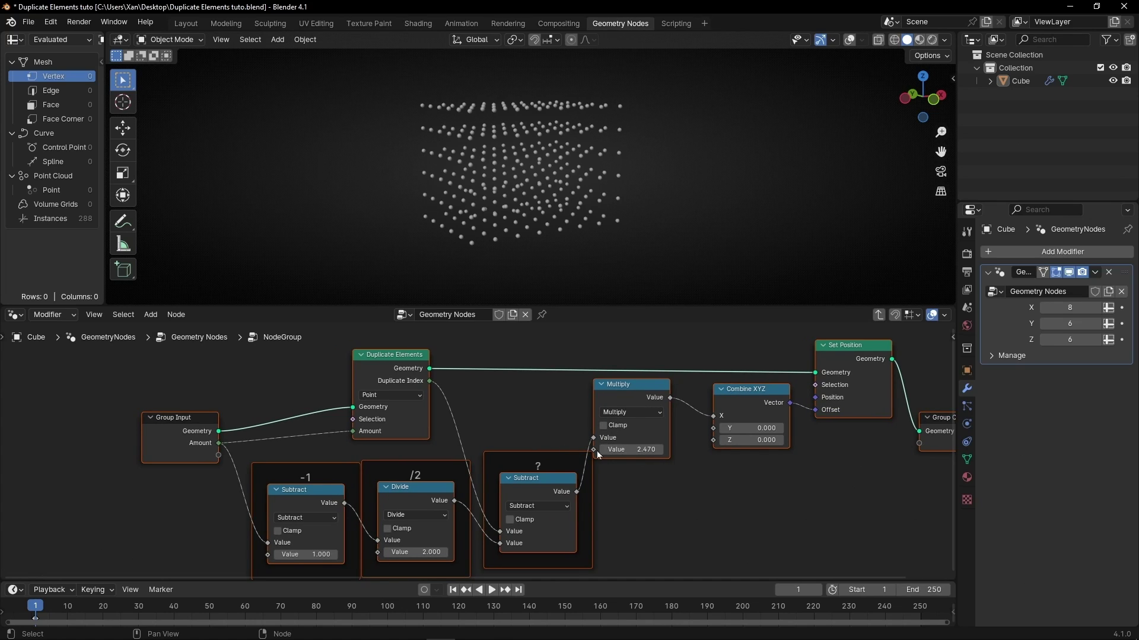
pyautogui.moveTo(590, 486); pyautogui.dragTo(219, 455)
pyautogui.press('Tab')
pyautogui.moveTo(357, 481); pyautogui.dragTo(291, 478)
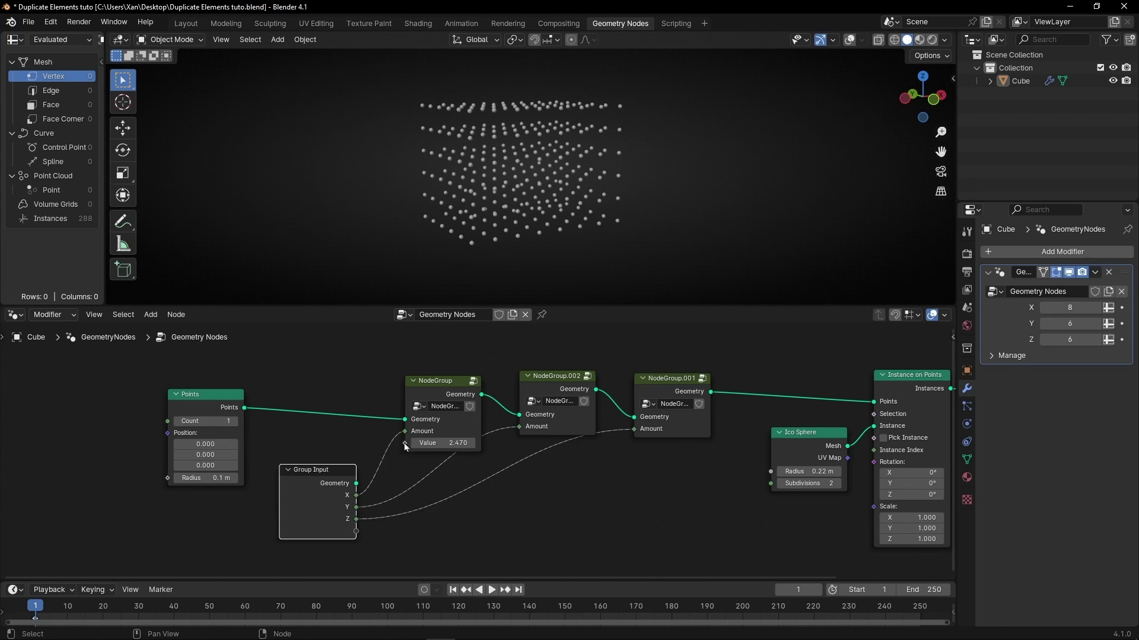
pyautogui.moveTo(405, 443); pyautogui.dragTo(355, 532)
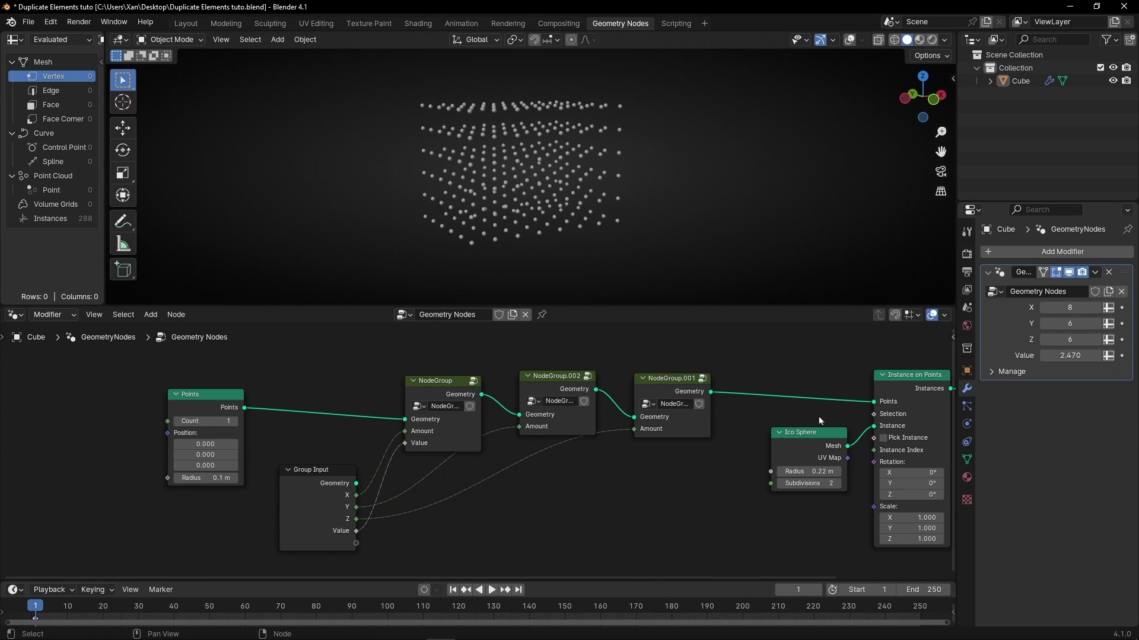
pyautogui.moveTo(1070, 356)
pyautogui.mouseDown()
pyautogui.moveTo(1120, 356)
pyautogui.moveTo(1019, 355)
pyautogui.moveTo(1080, 355)
pyautogui.moveTo(1070, 356)
pyautogui.mouseUp()
pyautogui.scroll(3, 604, 171)
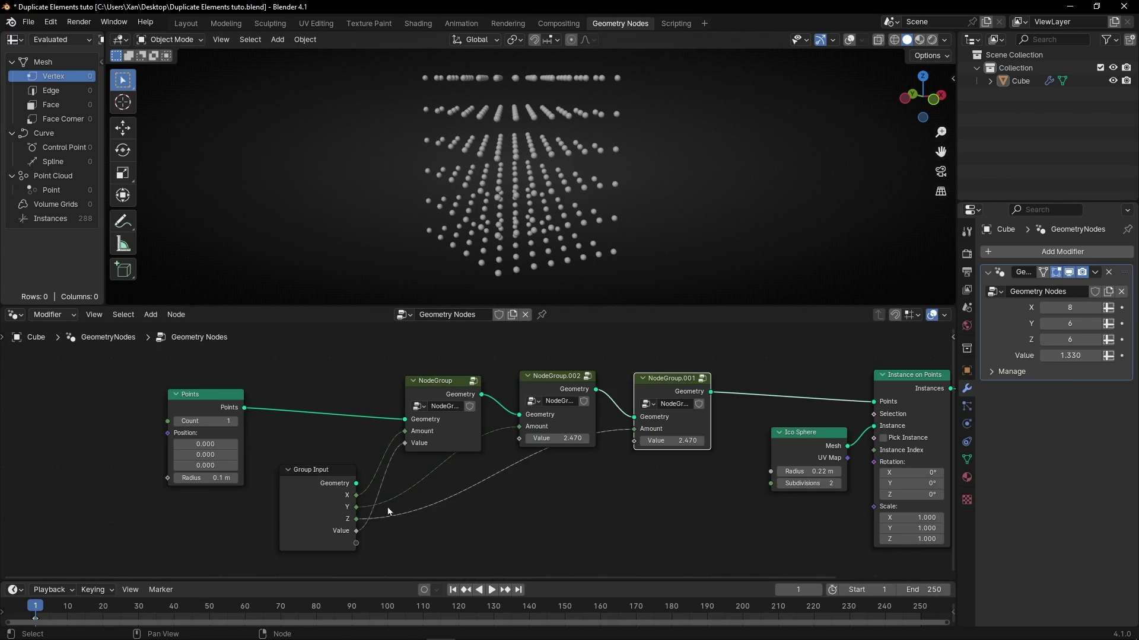
# Step: Link the other two groups' spacing Value sockets to Group Input as modifier inputs
pyautogui.moveTo(387, 507); pyautogui.dragTo(519, 439)
pyautogui.moveTo(634, 440); pyautogui.dragTo(356, 555)
pyautogui.press('n')
# Step: Rename the three Value inputs to 'X offset', 'Y offset' and 'Z offset'
pyautogui.doubleClick(858, 426)
pyautogui.write('X offset')
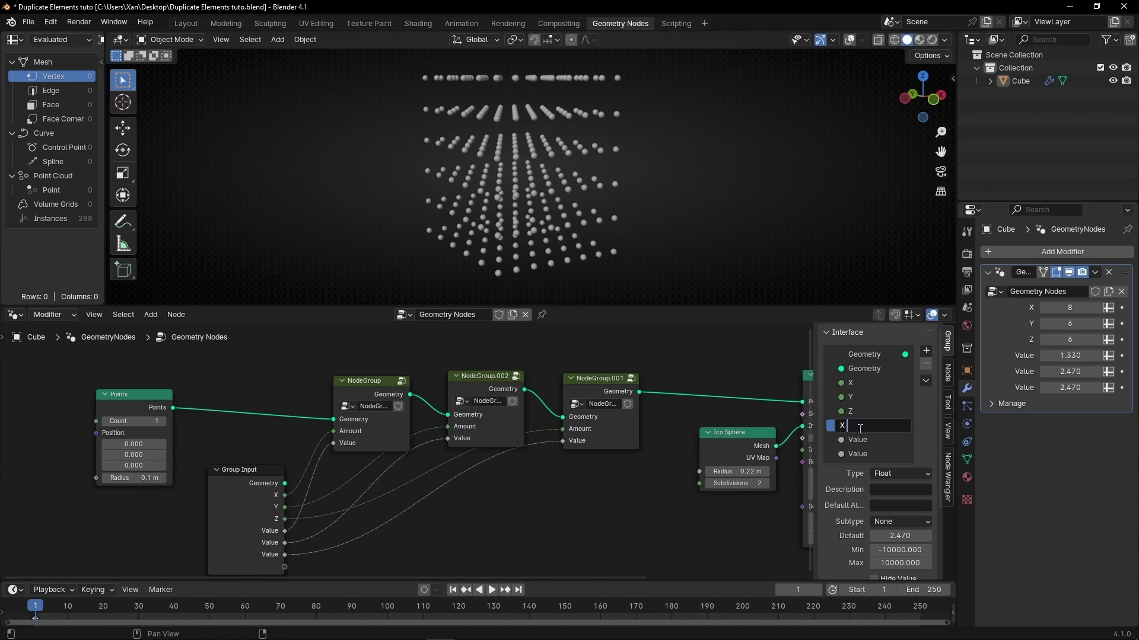
pyautogui.press('Return')
pyautogui.doubleClick(858, 440)
pyautogui.write('Y offset')
pyautogui.press('Return')
pyautogui.doubleClick(857, 454)
pyautogui.write('Z offset')
pyautogui.press('Return')
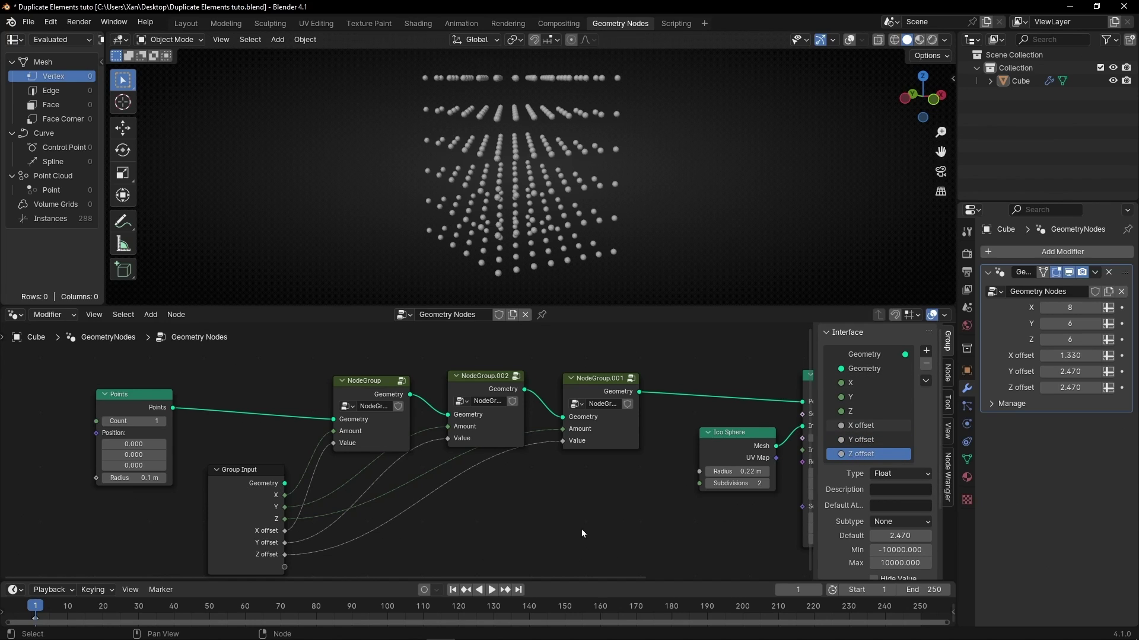
# Step: Set the modifier offsets to X 1.670, Y 2.160 and Z 4.320, then view the enlarged grid
pyautogui.press('n')
pyautogui.scroll(-2, 617, 529)
pyautogui.moveTo(637, 527); pyautogui.dragTo(571, 512, button='middle')
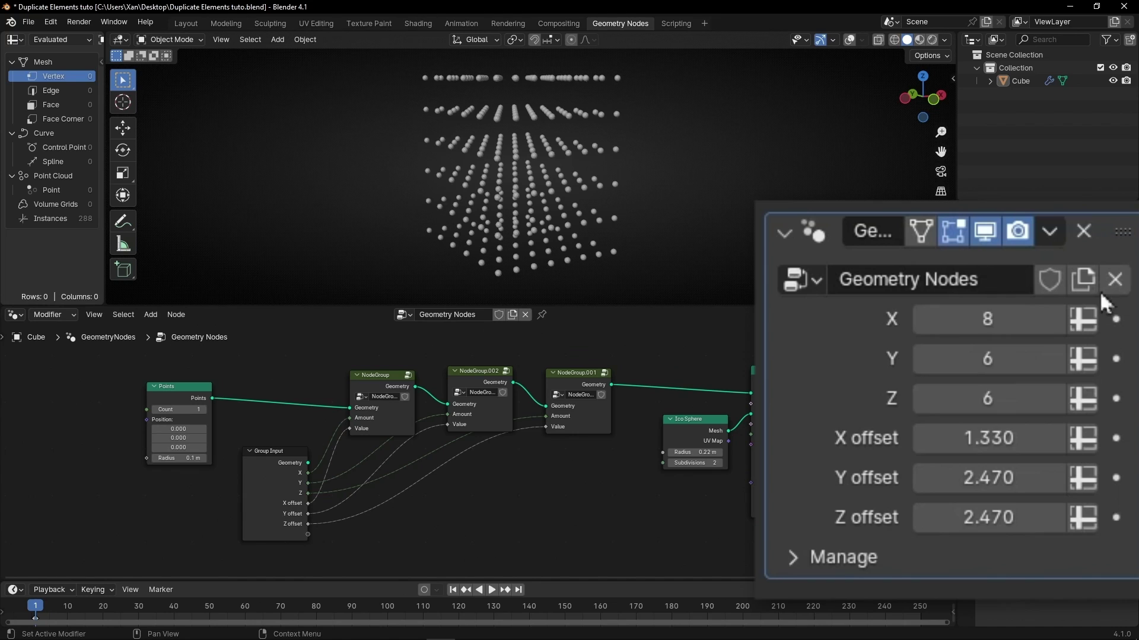
pyautogui.moveTo(1056, 355); pyautogui.dragTo(1073, 355)
pyautogui.moveTo(989, 438)
pyautogui.mouseDown()
pyautogui.moveTo(1029, 438)
pyautogui.moveTo(991, 439)
pyautogui.mouseUp()
pyautogui.moveTo(988, 478)
pyautogui.mouseDown()
pyautogui.moveTo(1021, 478)
pyautogui.moveTo(957, 477)
pyautogui.moveTo(967, 478)
pyautogui.mouseUp()
pyautogui.moveTo(968, 517); pyautogui.dragTo(1089, 517)
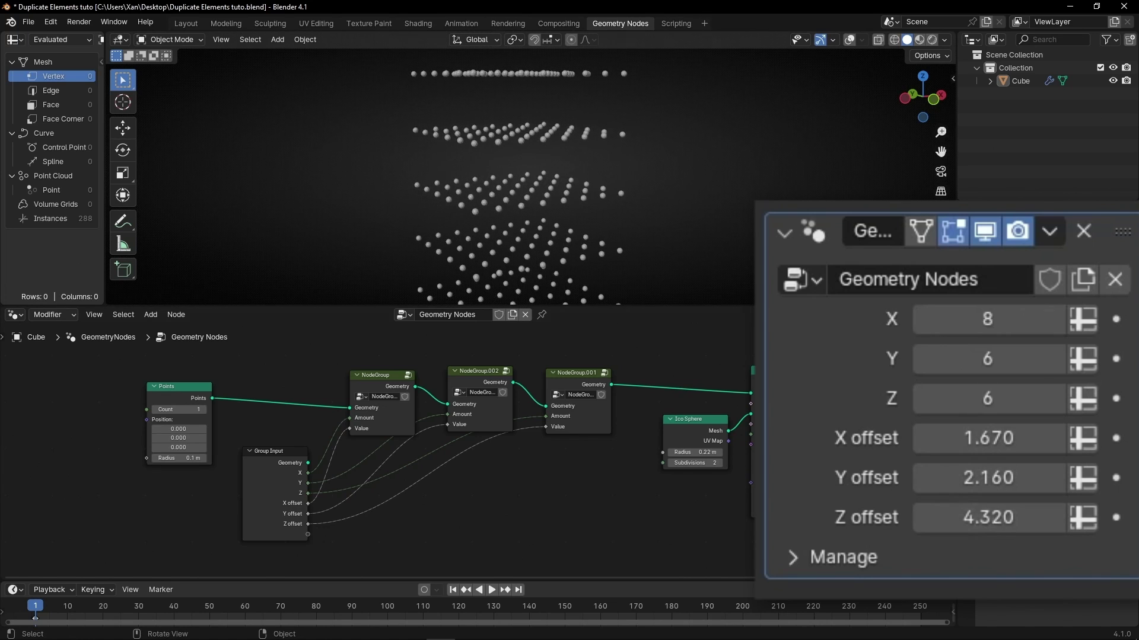
pyautogui.moveTo(682, 225); pyautogui.dragTo(524, 221, button='middle')
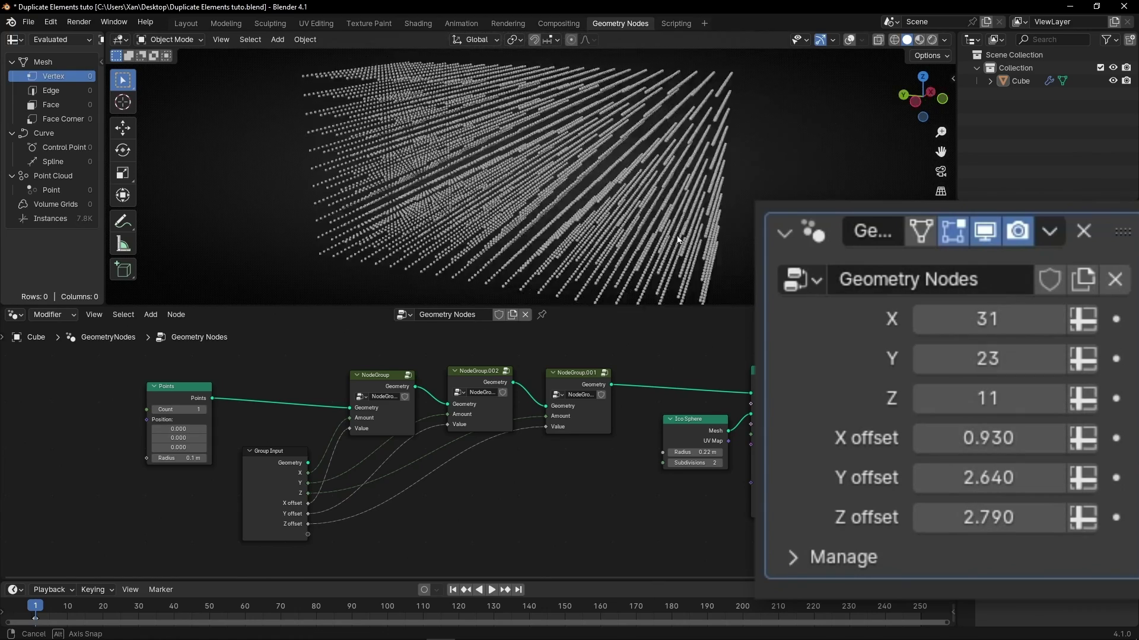
pyautogui.moveTo(678, 240); pyautogui.dragTo(744, 213, button='middle')
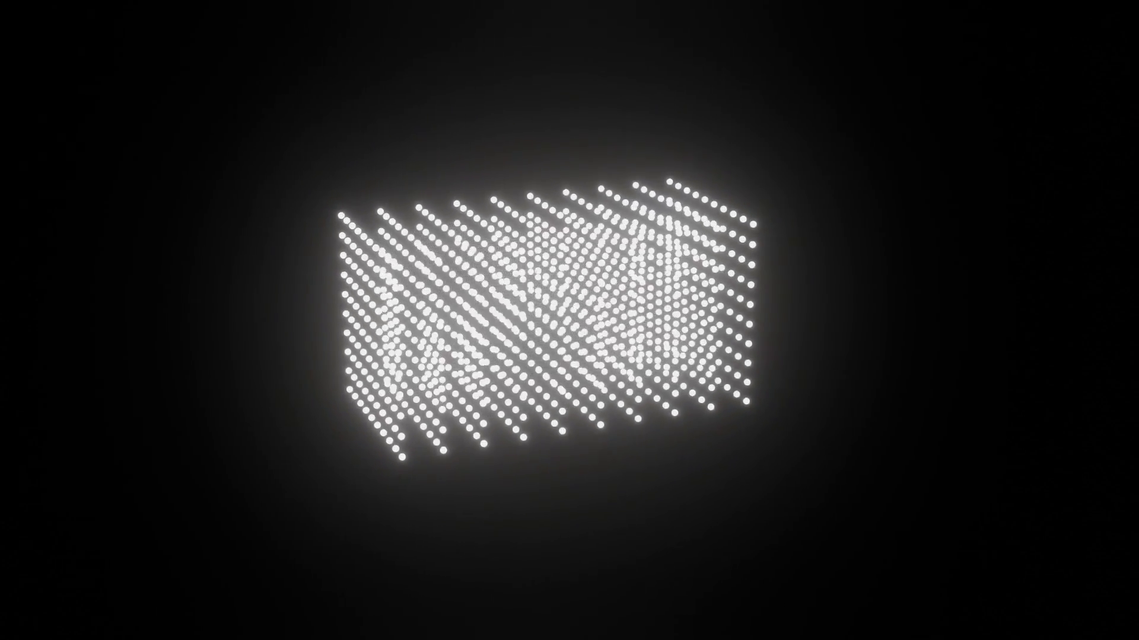